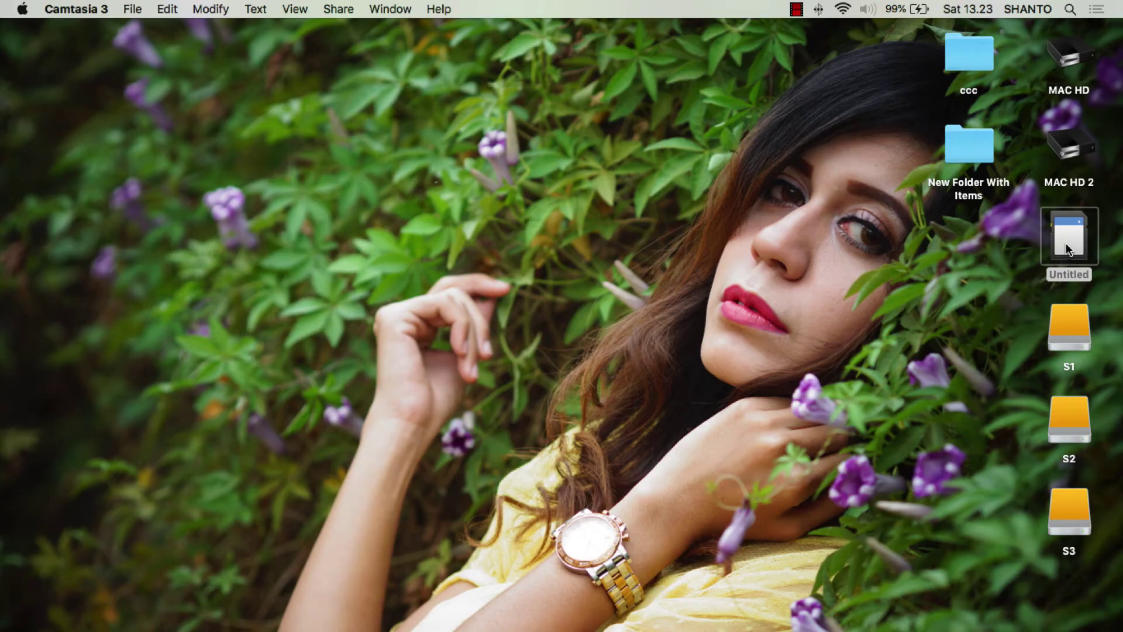
Step: In Finder, go to the Untitled memory card's DCIM > 101MSDCF photo folder
left_click(1066, 243)
double_click(1066, 244)
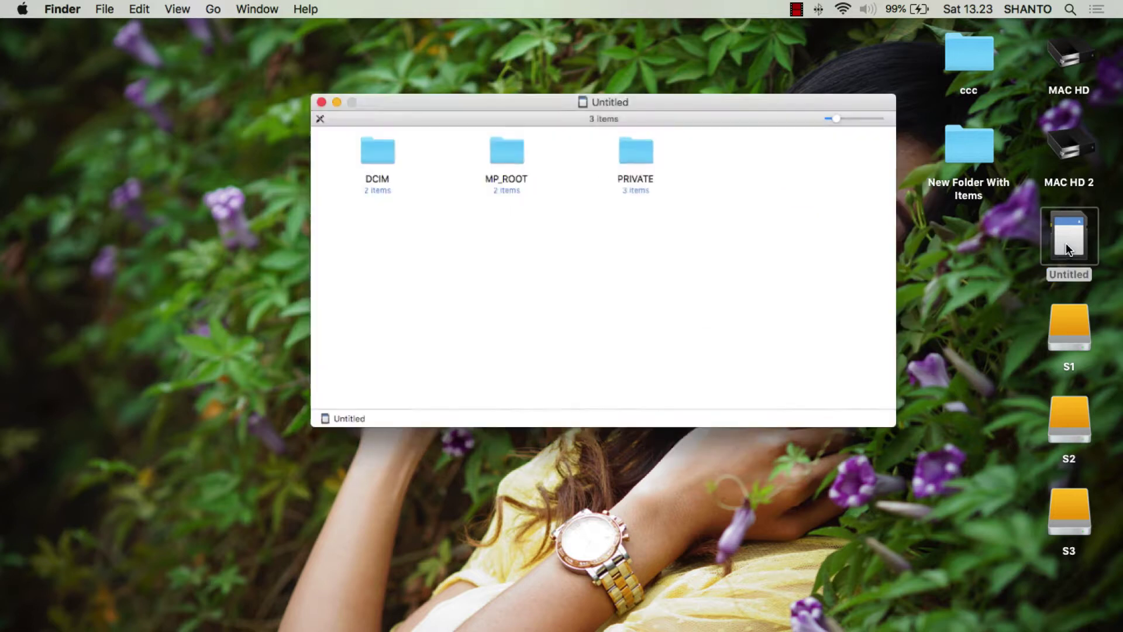
left_click(314, 149)
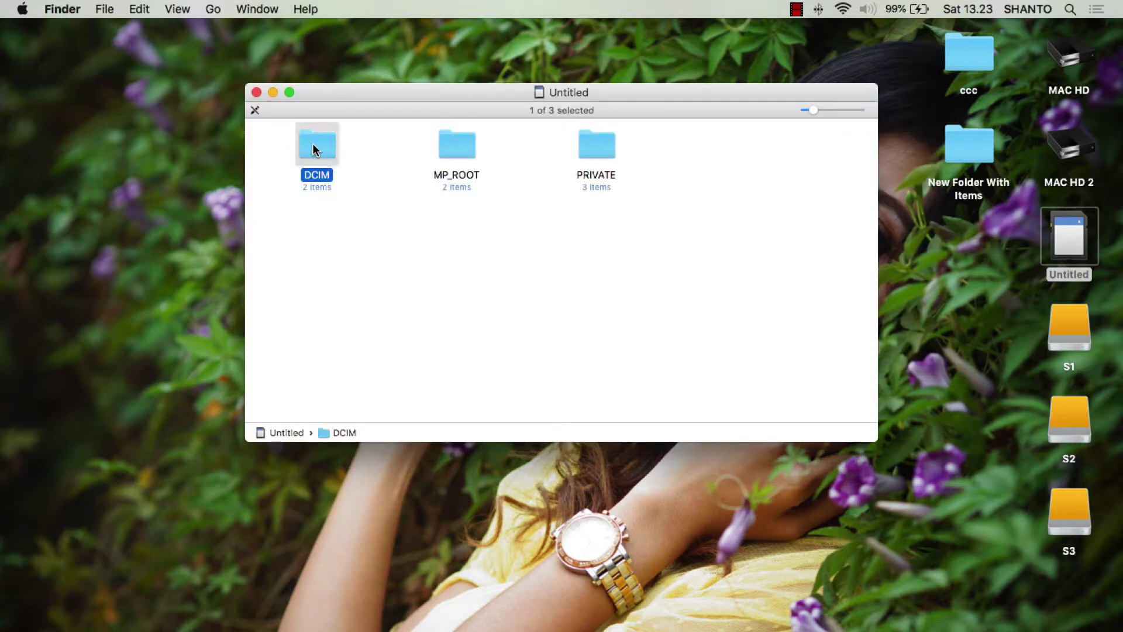
double_click(314, 150)
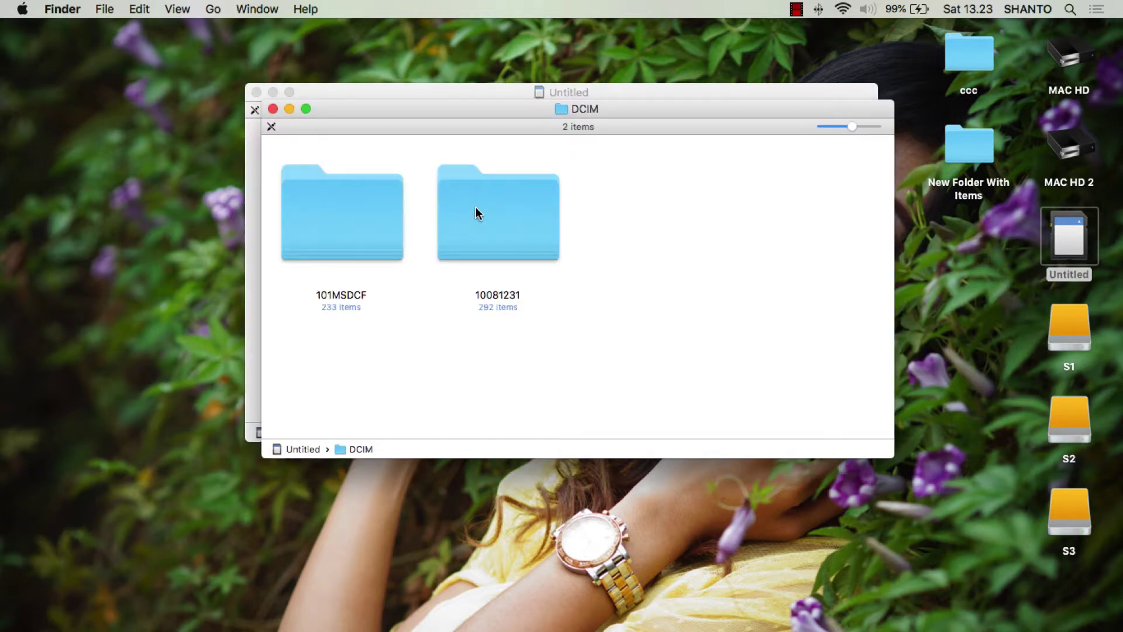
left_click(384, 221)
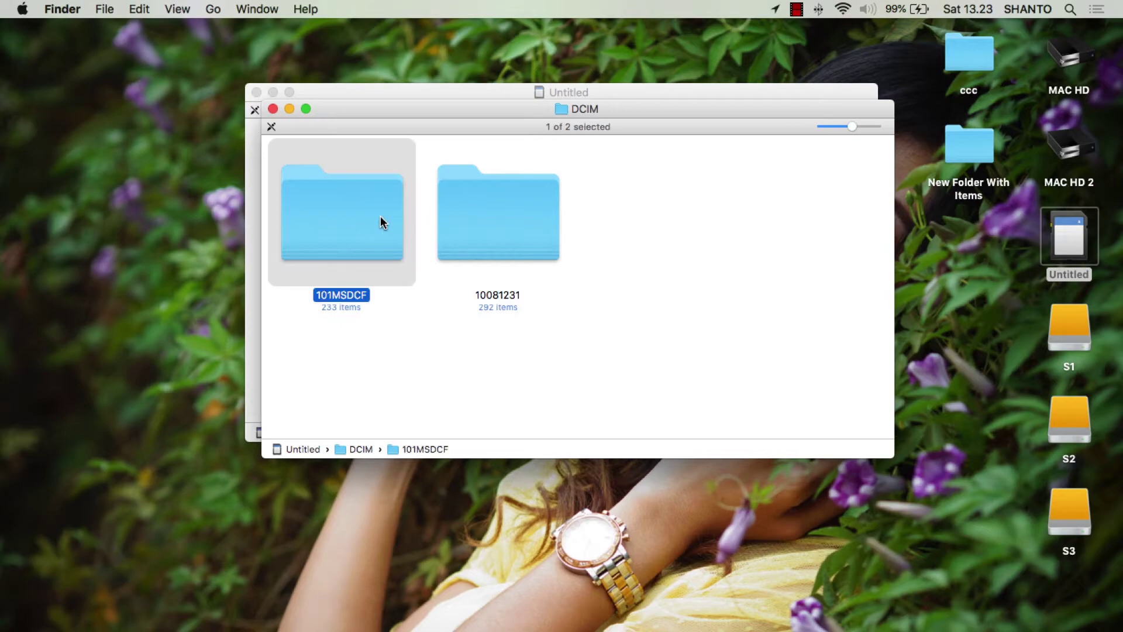
double_click(327, 186)
scroll(527, 334, "down", 2)
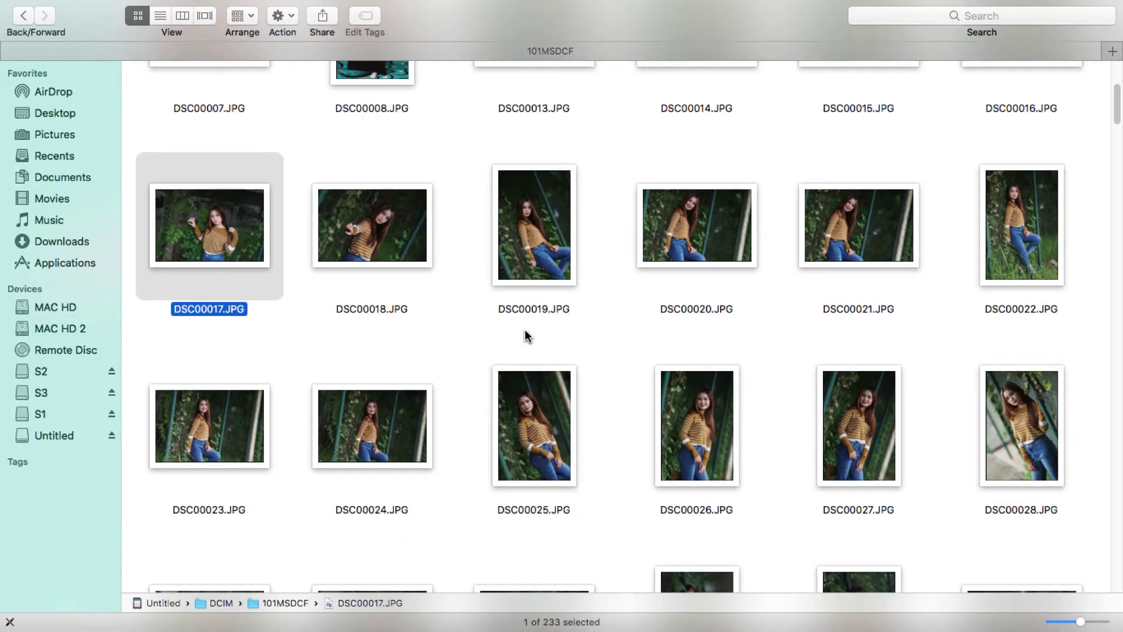
scroll(526, 336, "up", 3)
Step: Quick Look DSC00019, DSC00020 and the neighbouring photos back to DSC00017
left_click(552, 325)
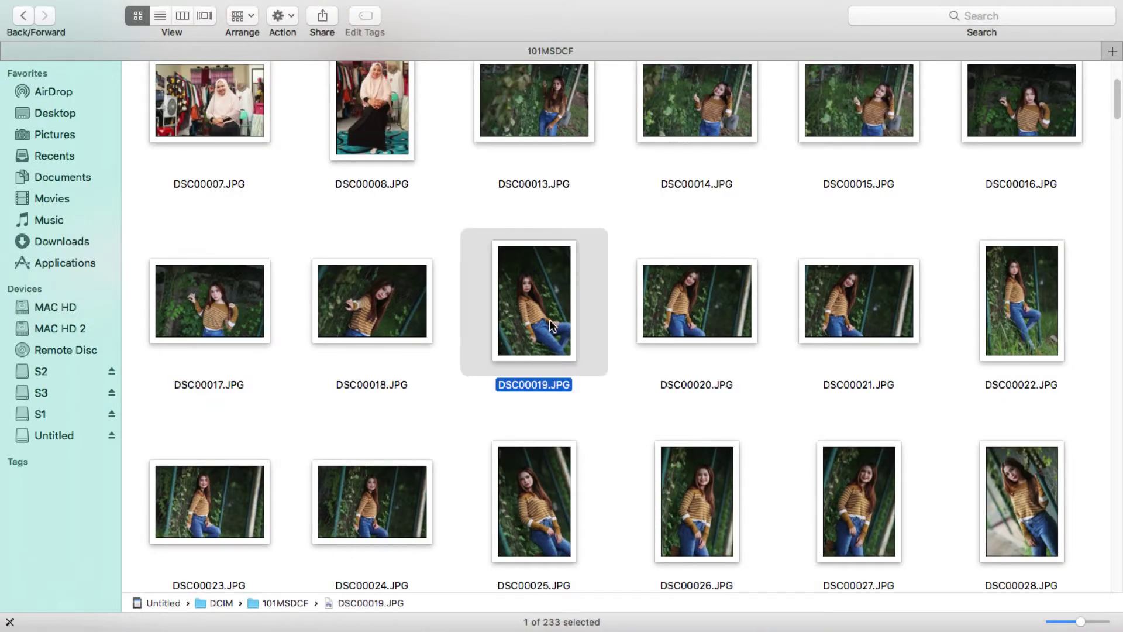
key("space")
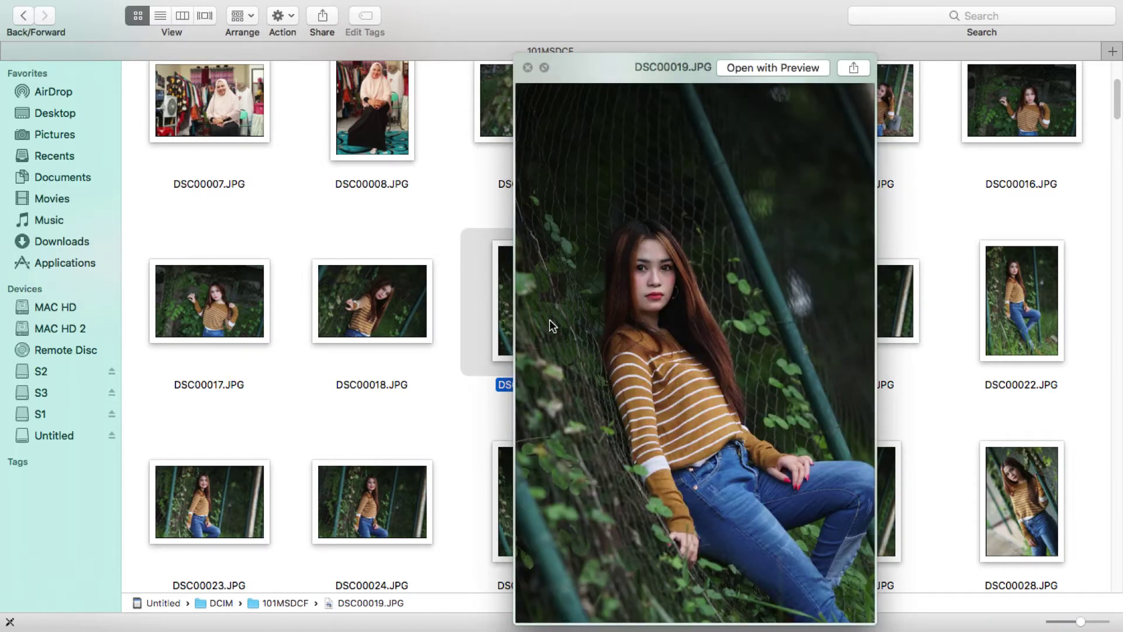
key("Right")
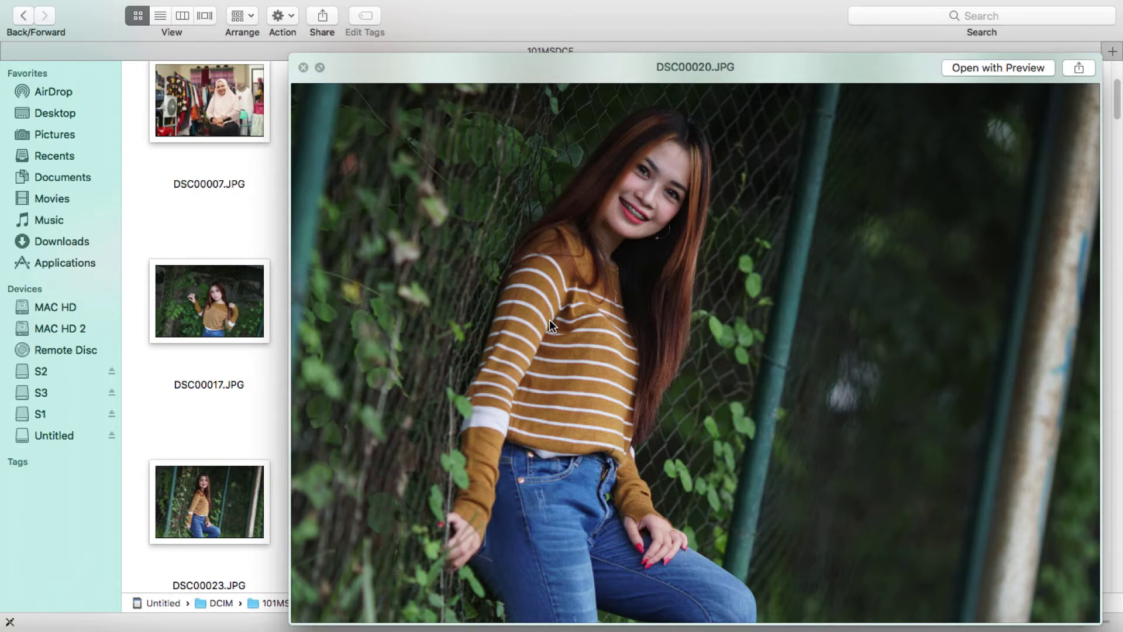
key("Left")
key("Left")
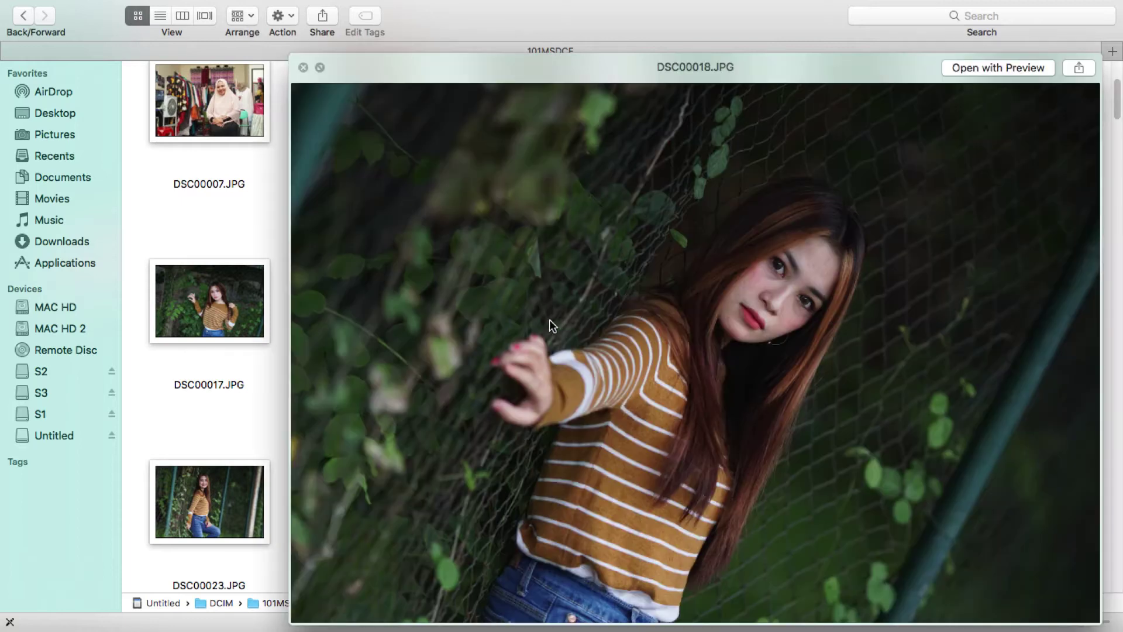
key("Left")
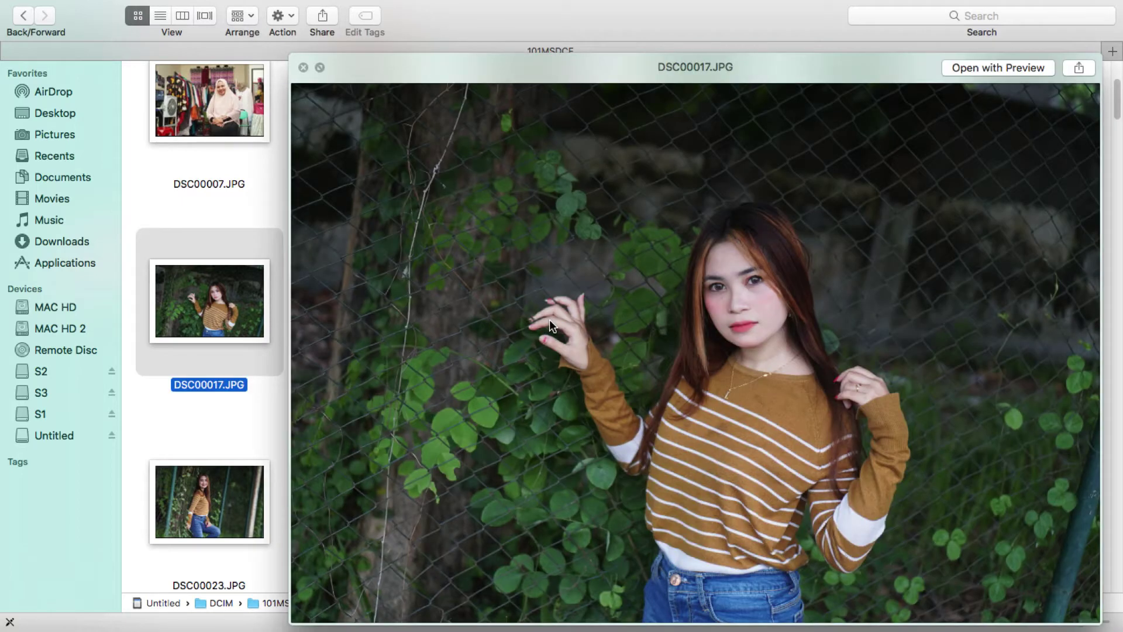
key("space")
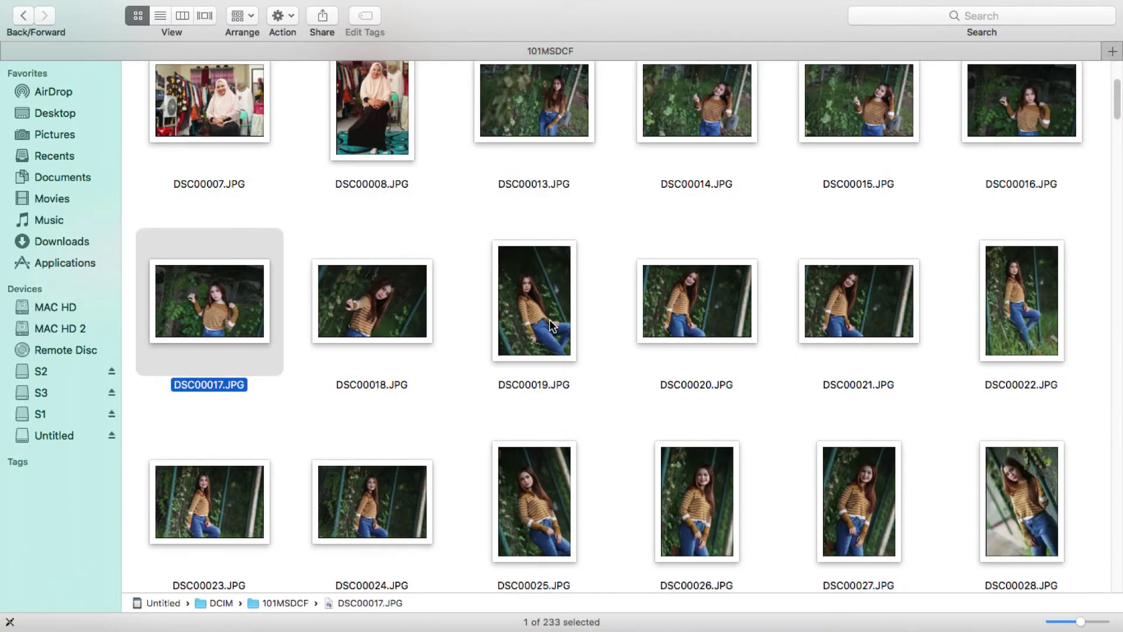
Step: Scroll down to Quick Look DSC00035.JPG, then scroll back to the top
scroll(552, 326, "down", 2)
scroll(552, 326, "down", 3)
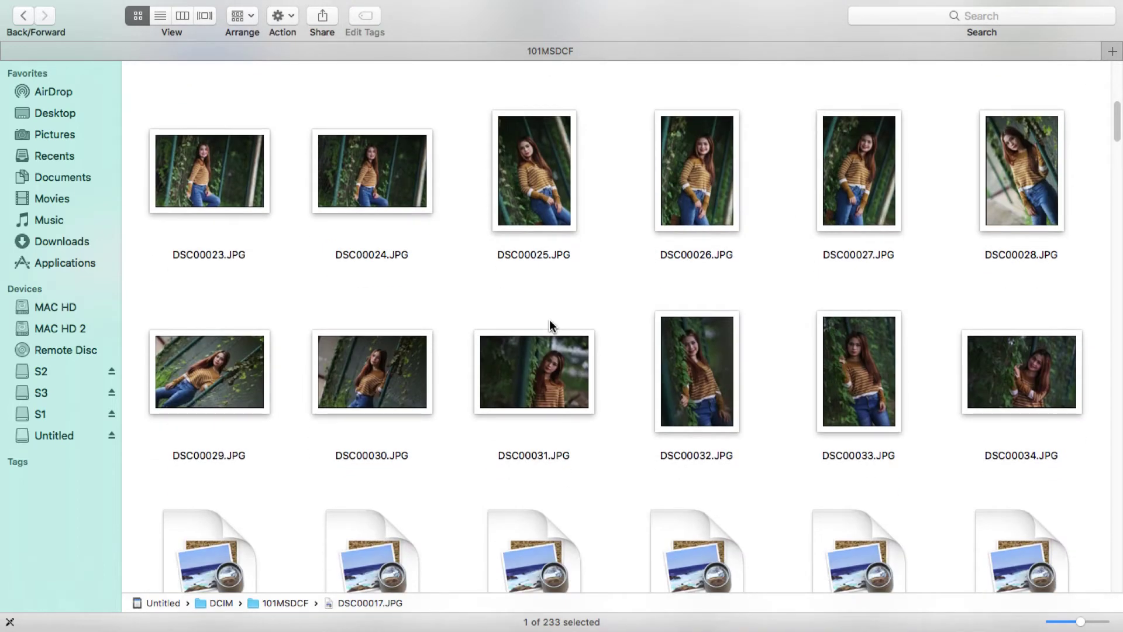
scroll(982, 385, "down", 2)
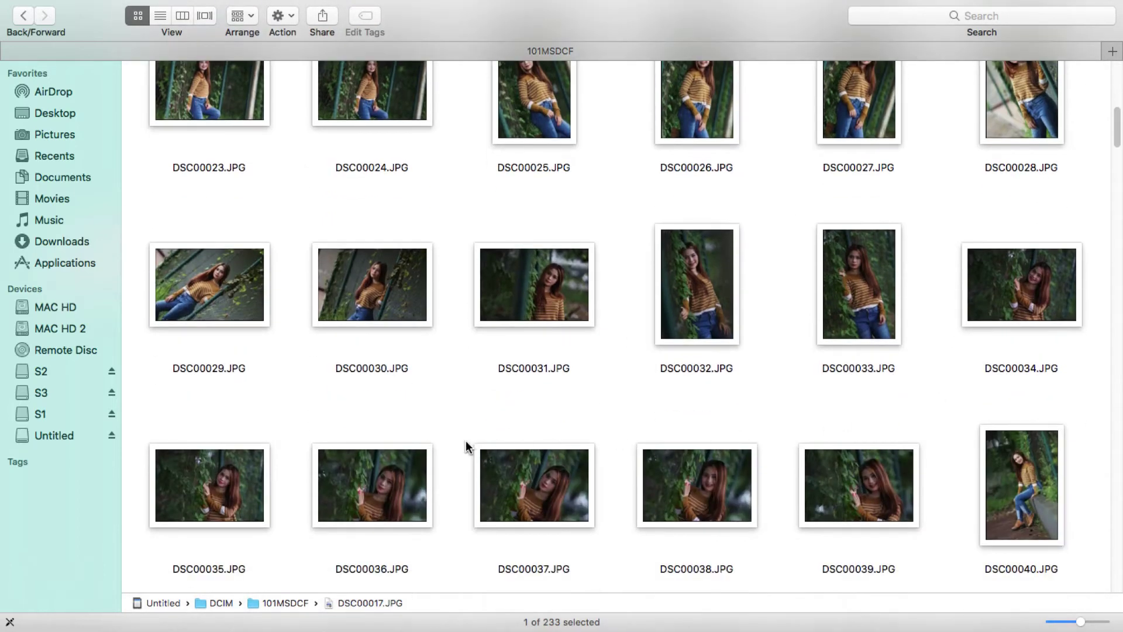
left_click(218, 495)
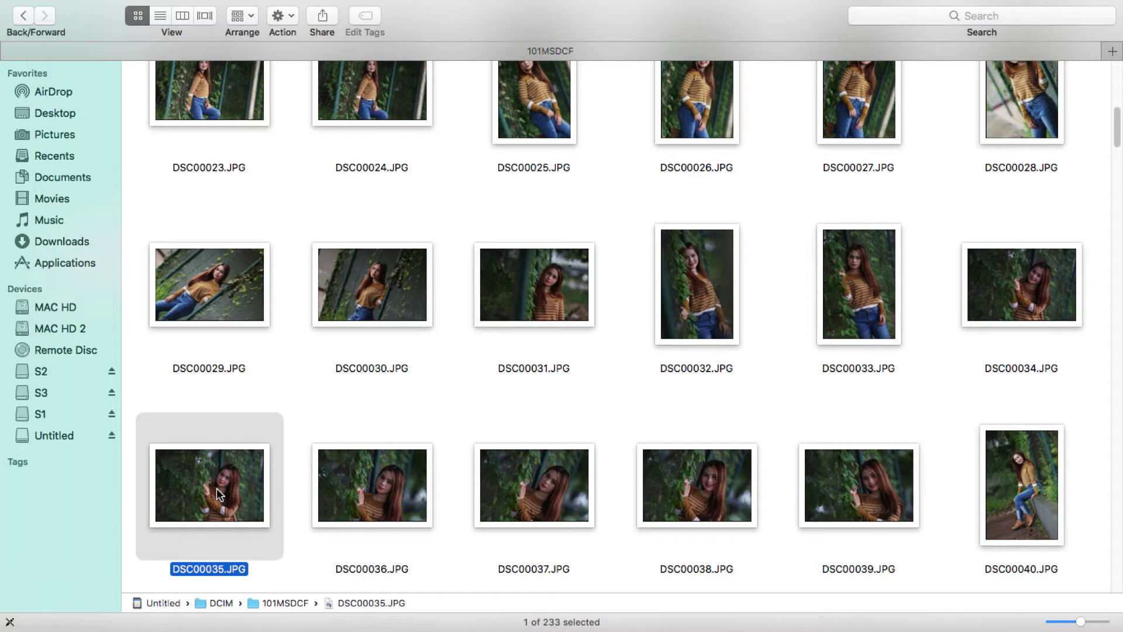
key("space")
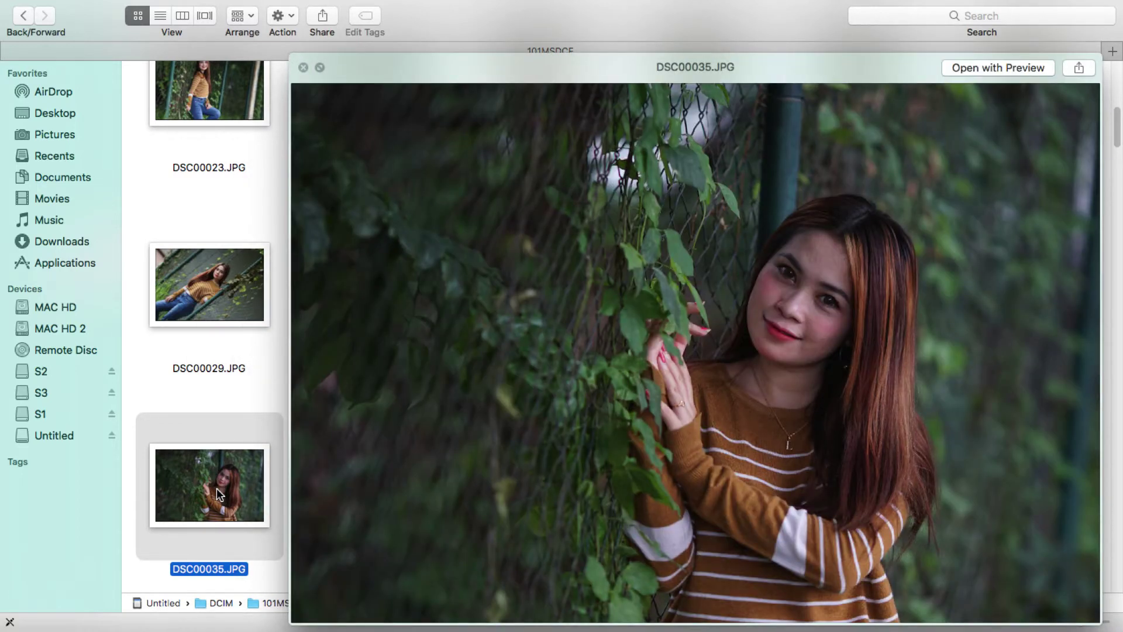
key("space")
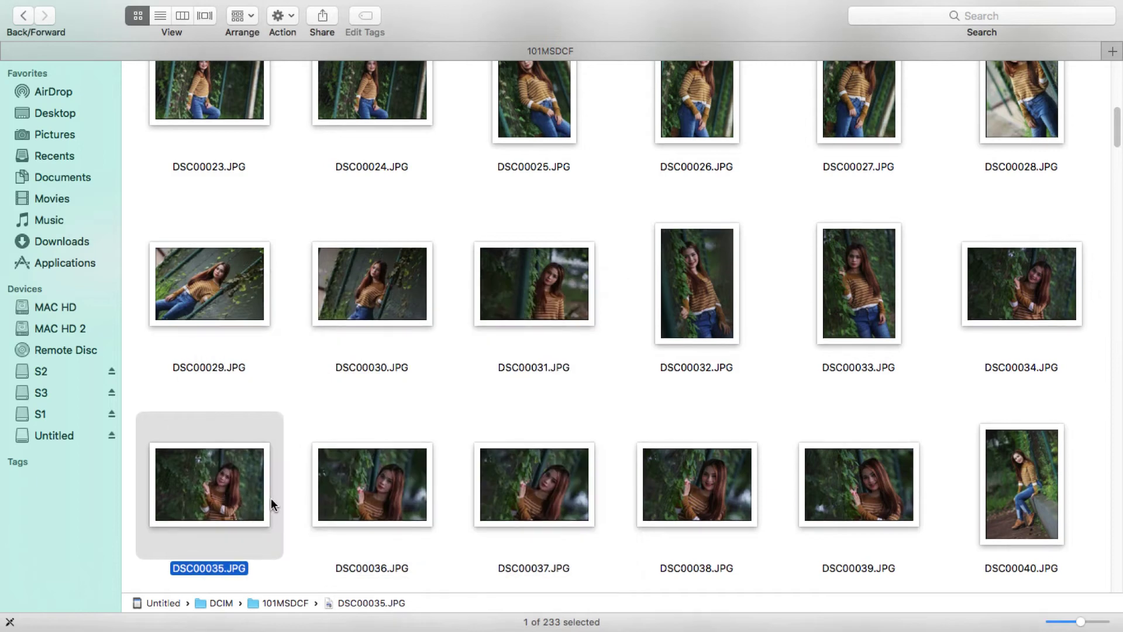
scroll(473, 542, "up", 3)
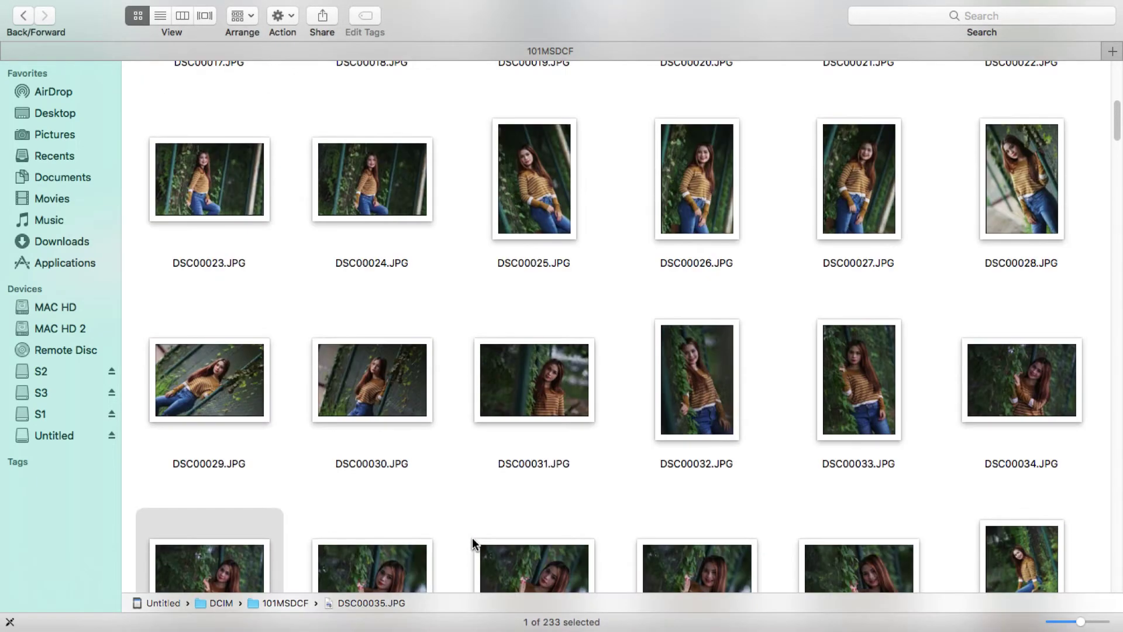
scroll(471, 536, "up", 1)
scroll(427, 480, "up", 4)
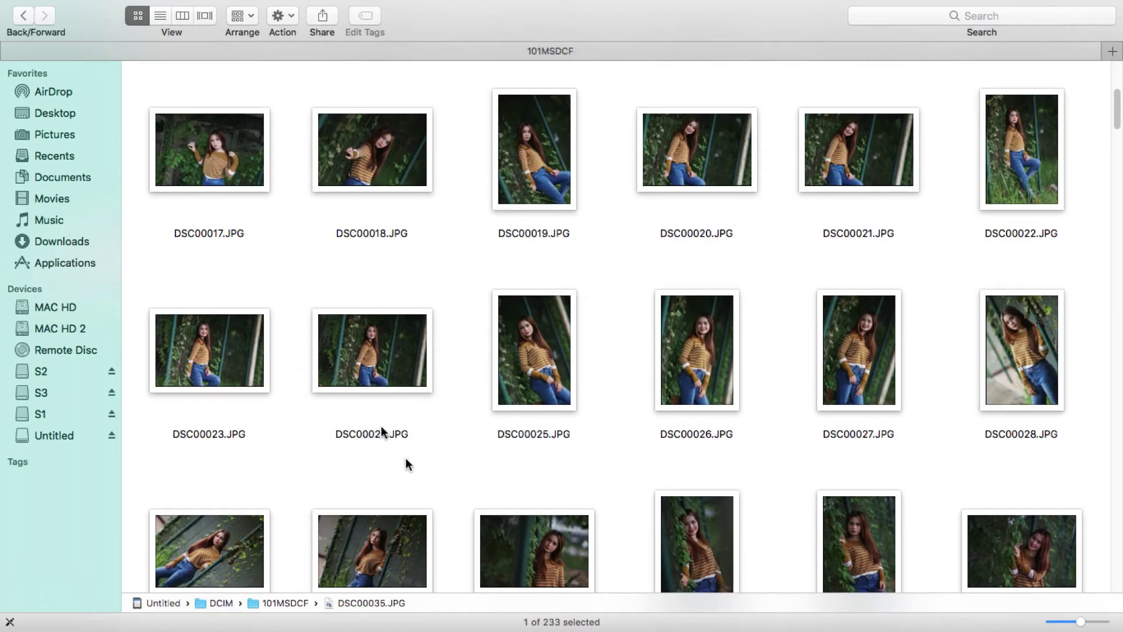
Step: Open DSC00017.JPG with Adobe Photoshop CC 2018 via Open With
right_click(224, 161)
mouse_move(269, 179)
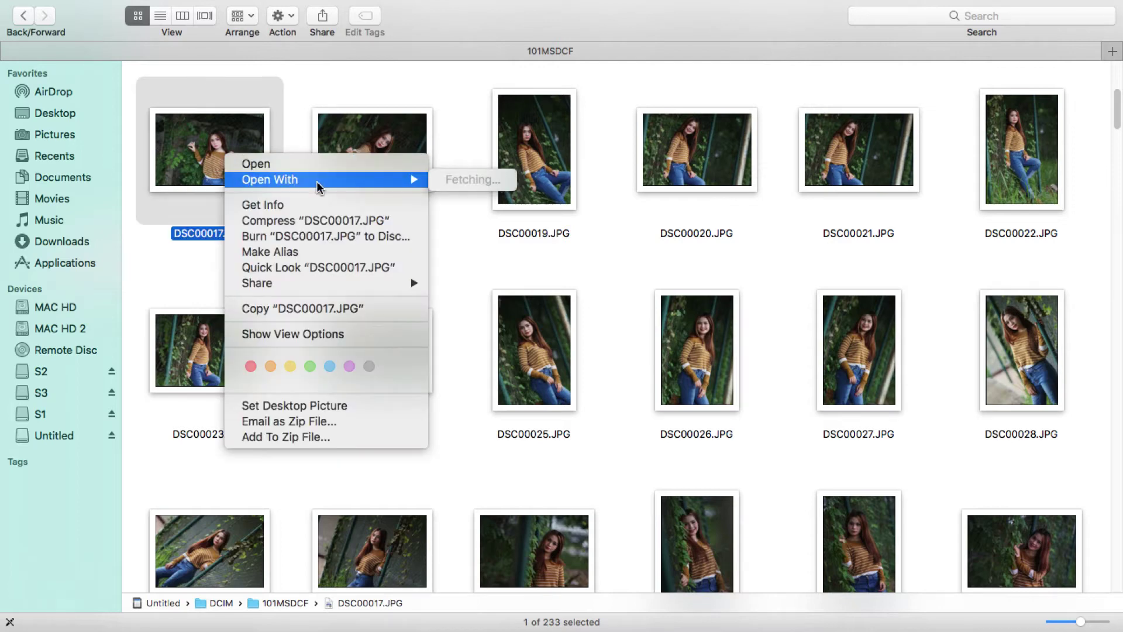
key("Escape")
right_click(227, 153)
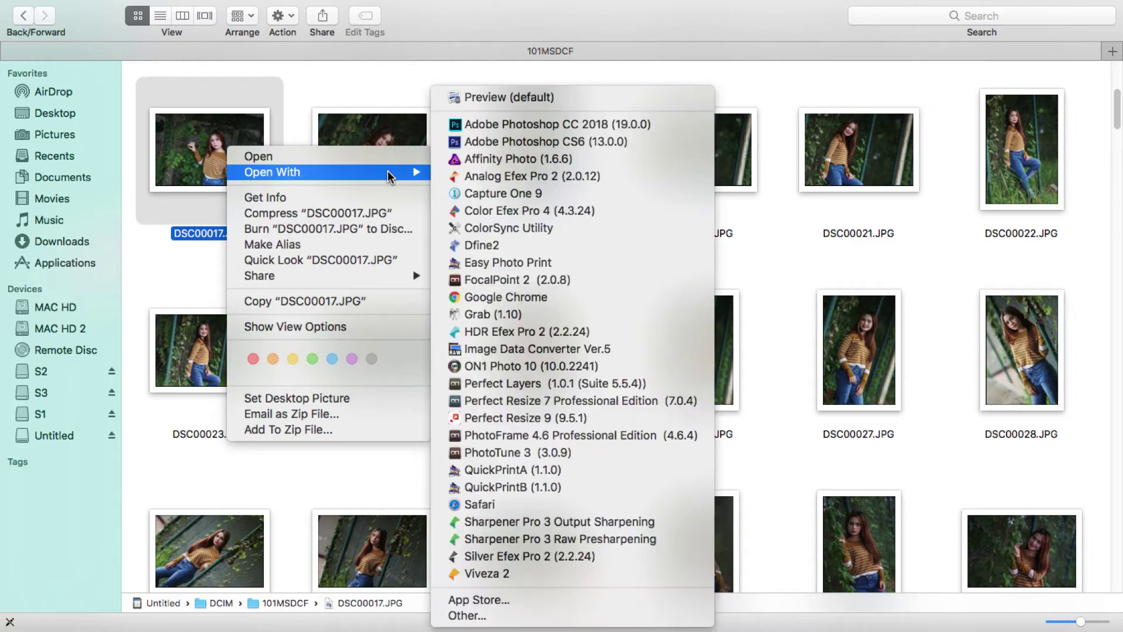
left_click(549, 124)
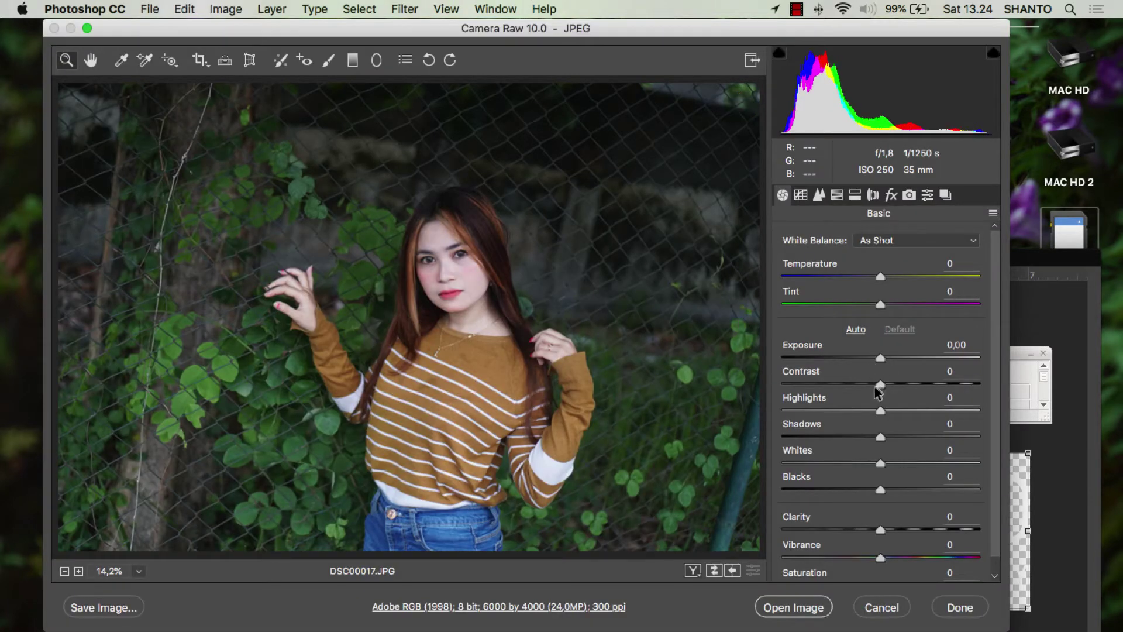
Step: In Camera Raw's Basic panel, set Highlights -48, Whites -44 and Shadows +20
left_click_drag(860, 411, 849, 411)
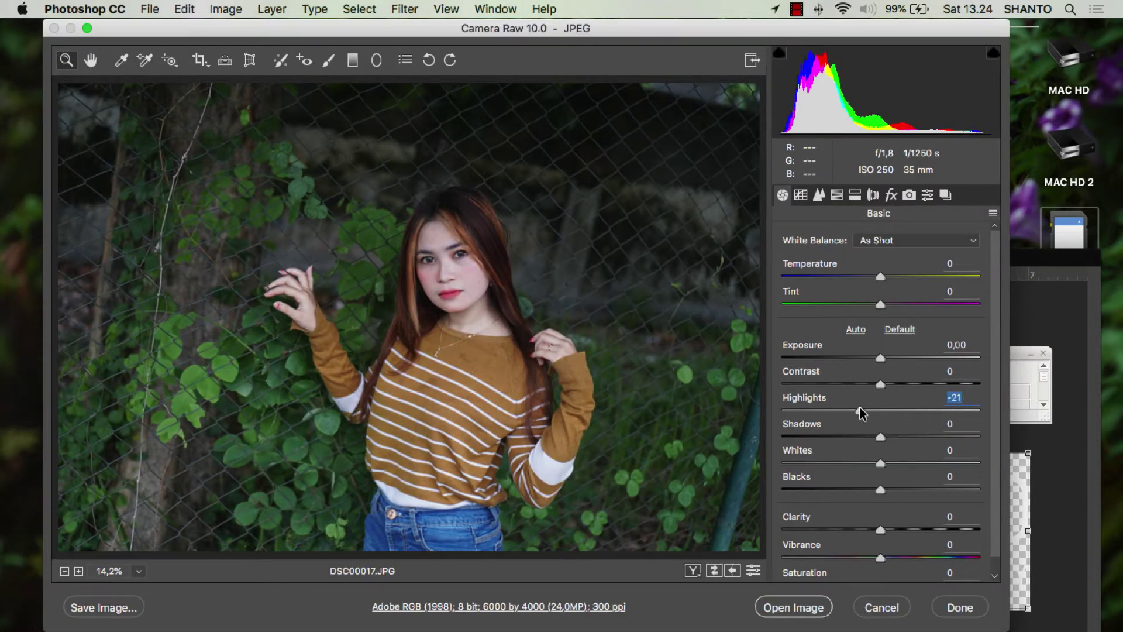
left_click(857, 464)
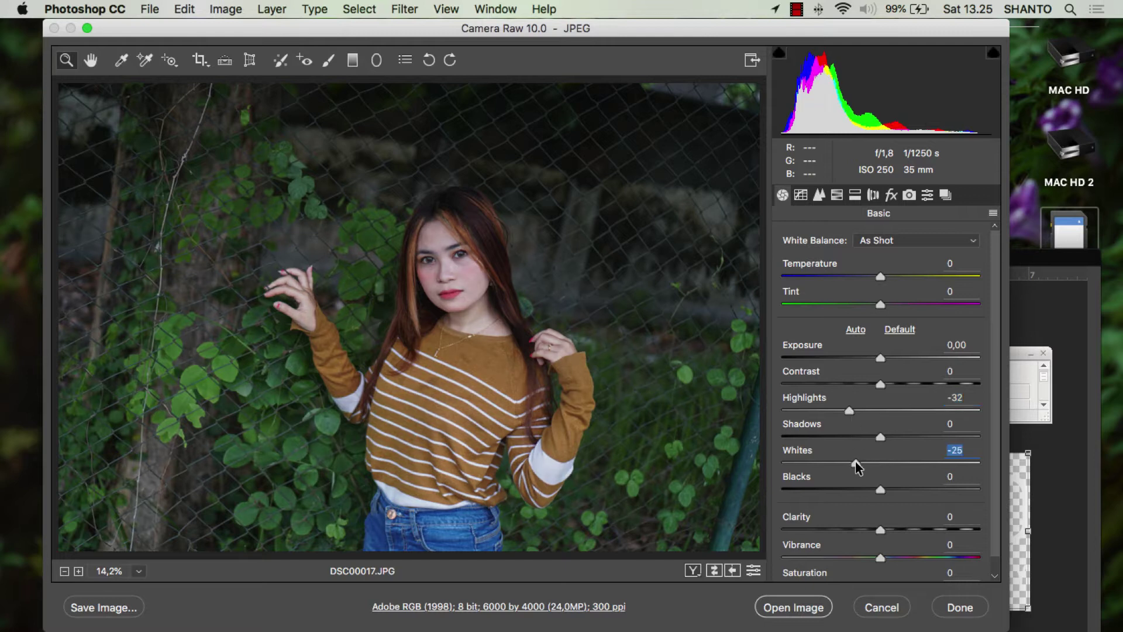
left_click(833, 410)
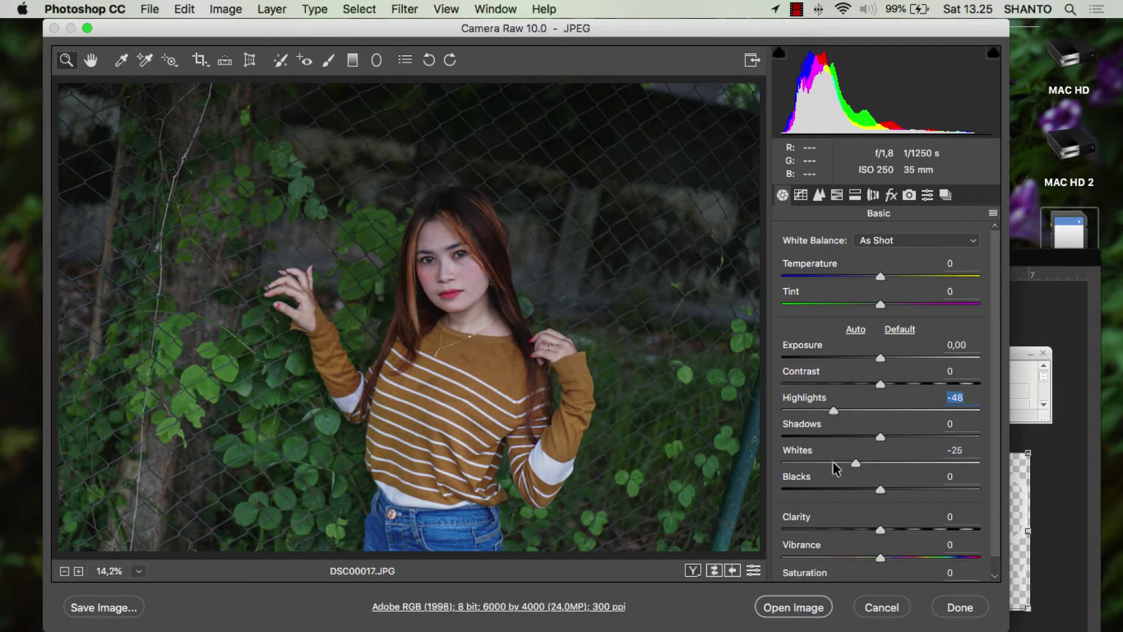
left_click(837, 463)
left_click(900, 437)
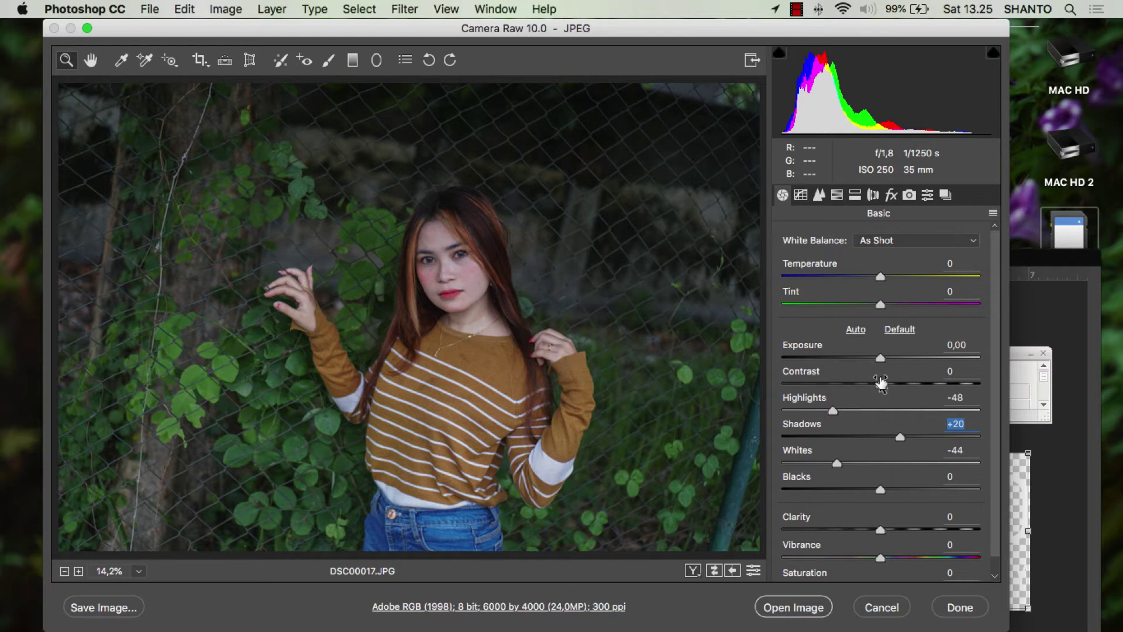
left_click(837, 195)
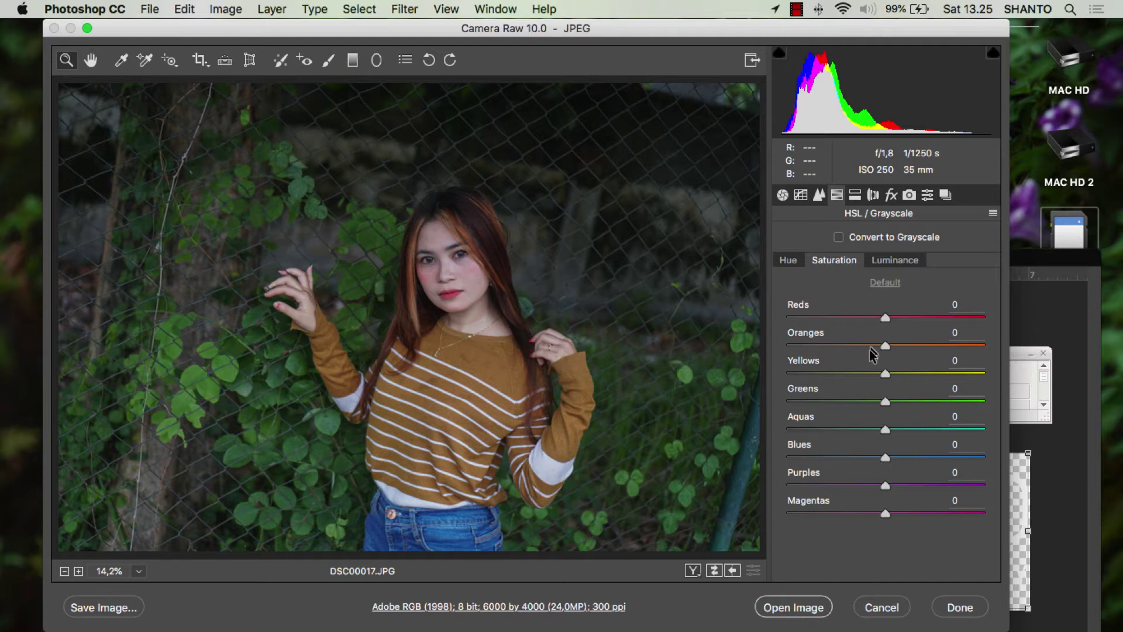
Step: Set HSL Luminance Oranges +15, Greens +8; Saturation Oranges -13, Greens +16; Hue Greens +30
left_click(882, 262)
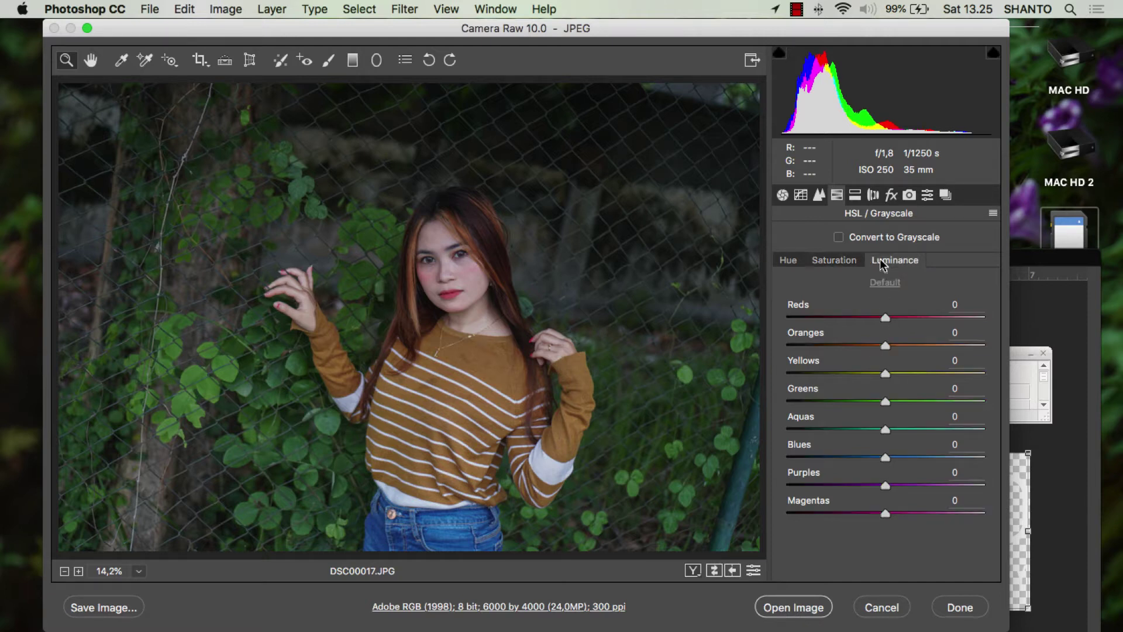
left_click(901, 345)
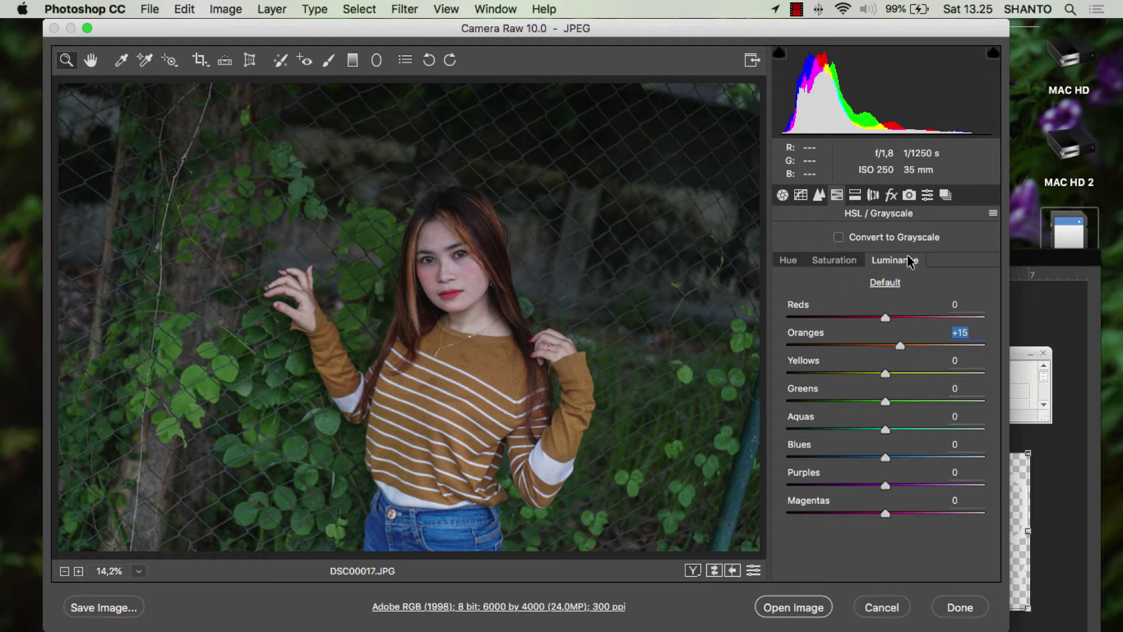
left_click(927, 199)
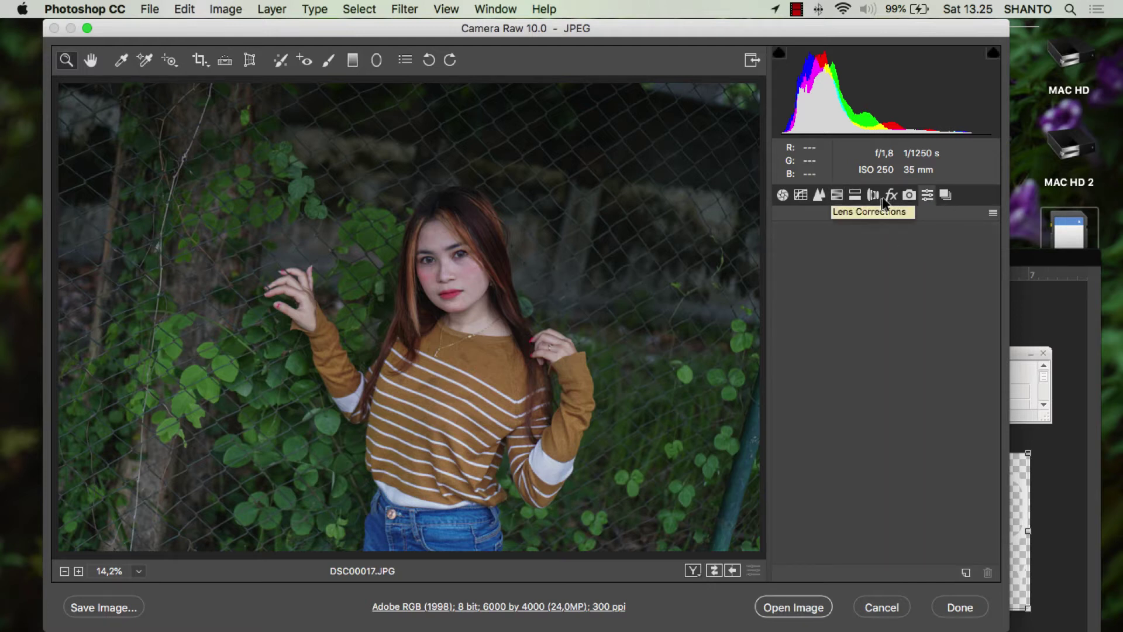
left_click(840, 202)
left_click_drag(885, 401, 893, 401)
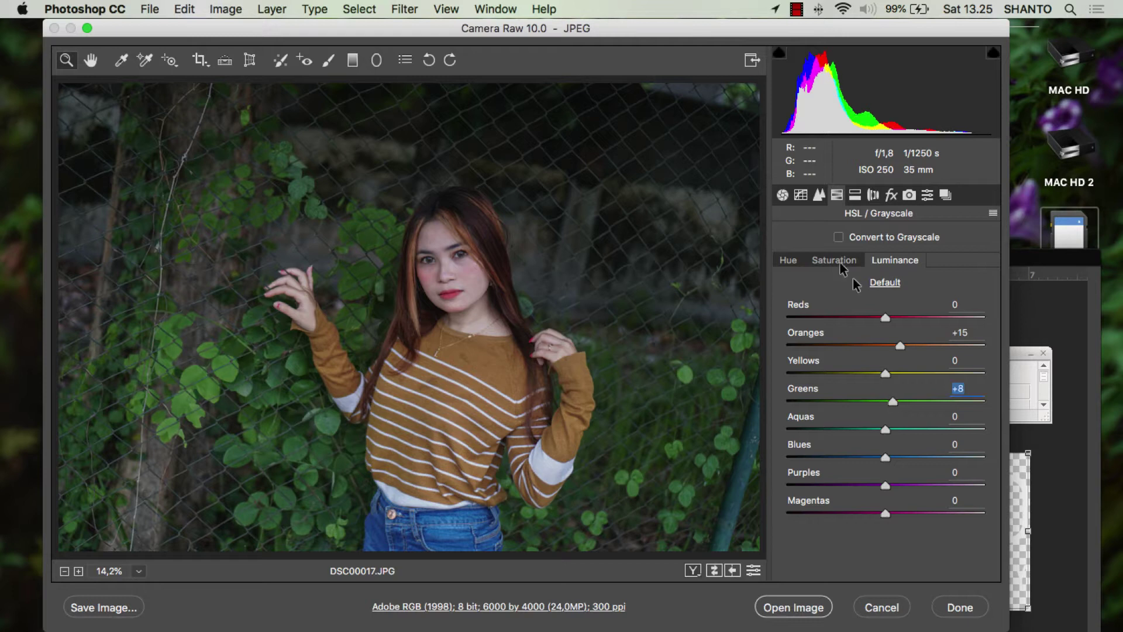
left_click(841, 261)
left_click(901, 402)
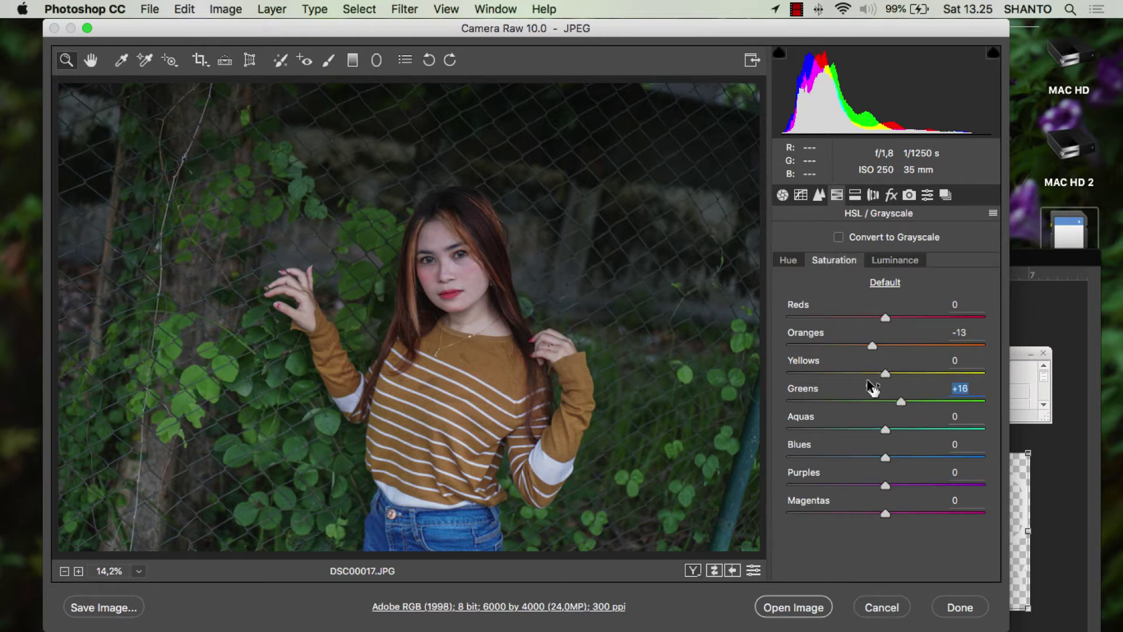
left_click(789, 260)
left_click_drag(885, 401, 916, 402)
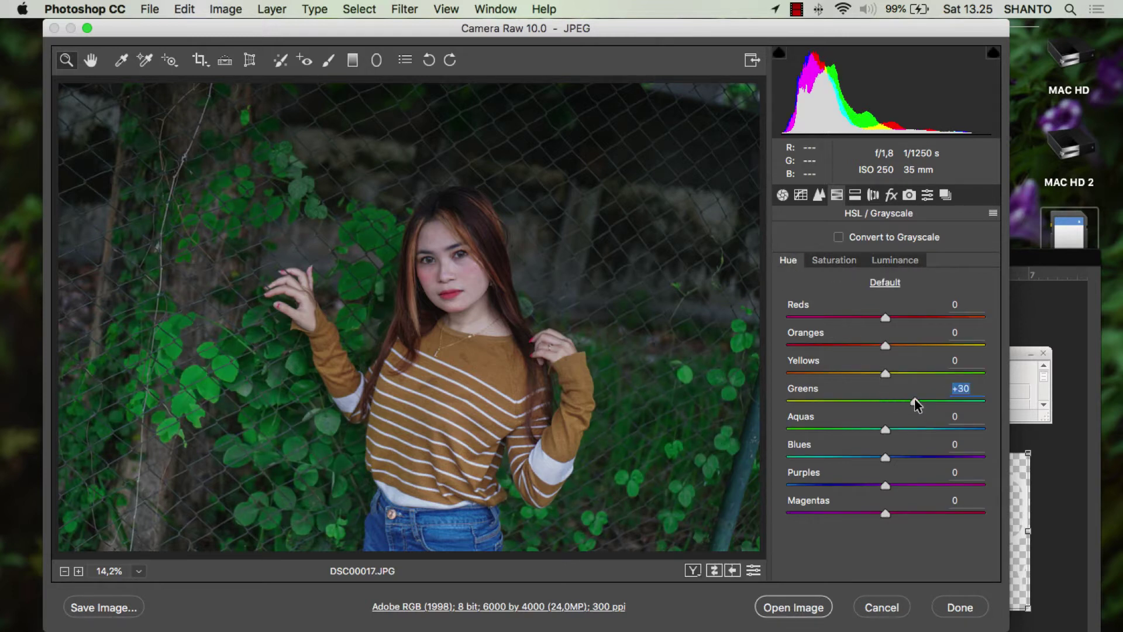
Step: Set Camera Calibration Red -22/+28, Green -13/+18, Blue -9/+38, then open the image in Photoshop
left_click(910, 195)
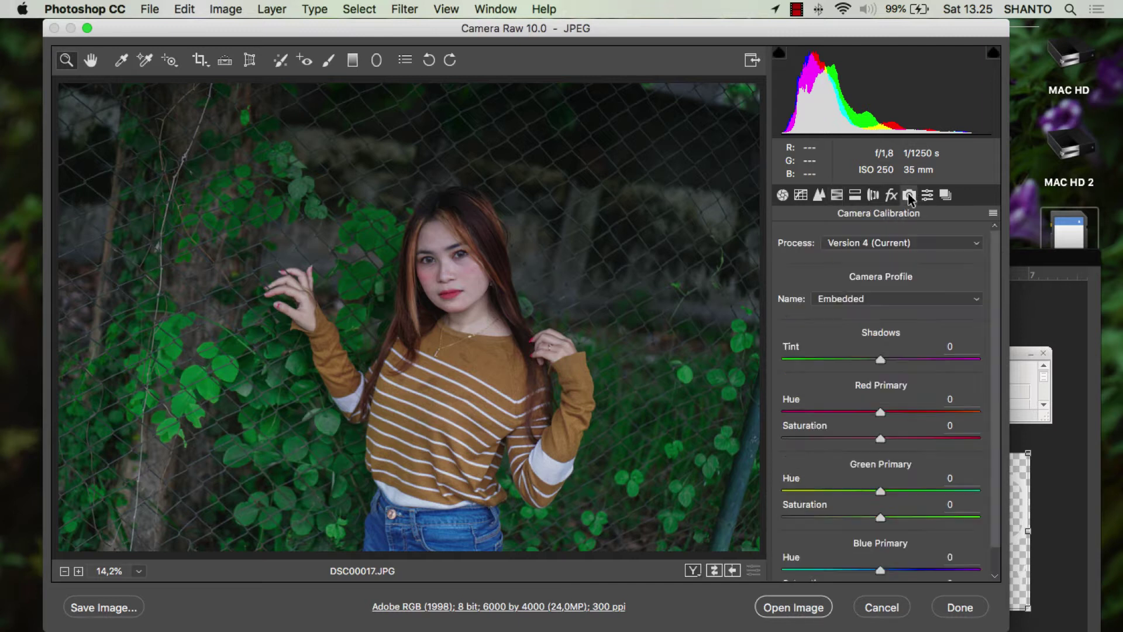
scroll(889, 562, "down", 2)
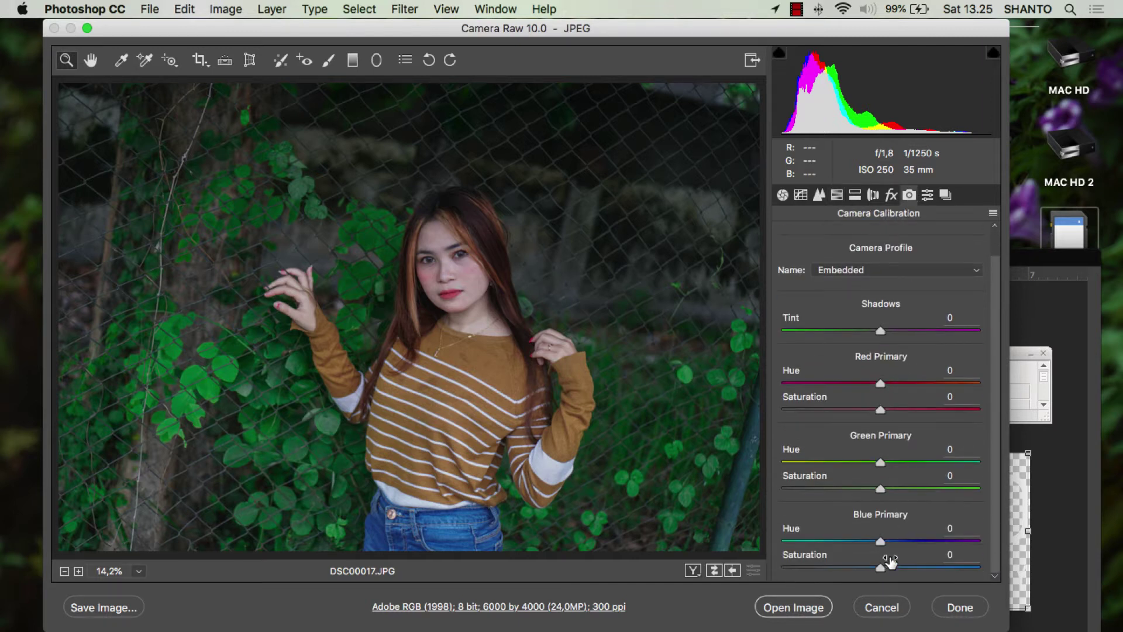
left_click_drag(890, 563, 918, 571)
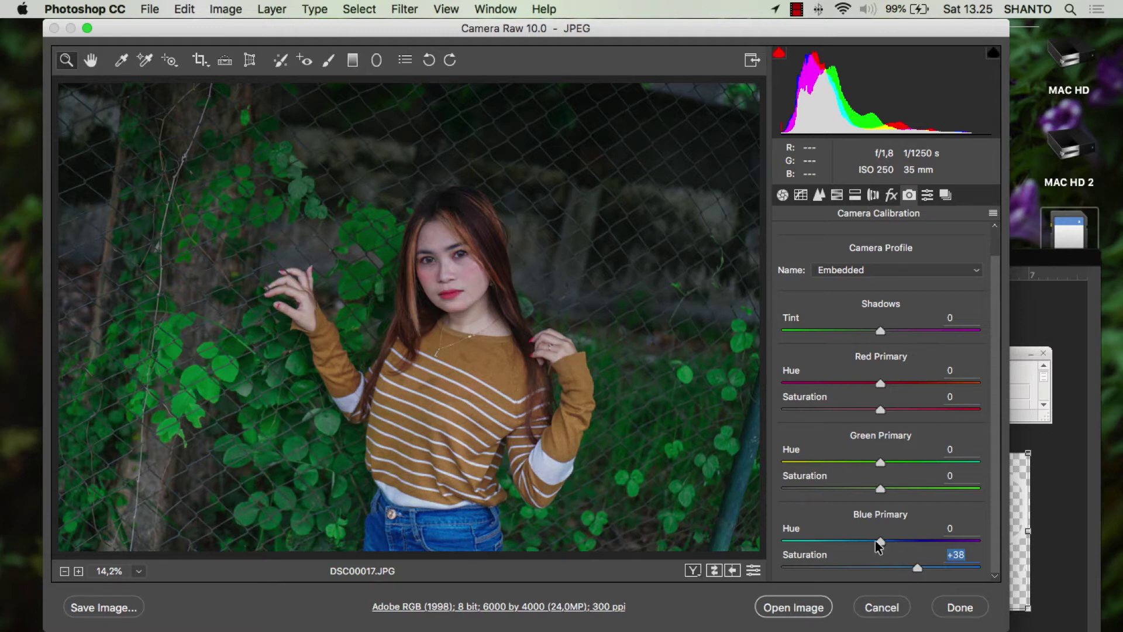
left_click_drag(879, 541, 865, 541)
left_click_drag(863, 542, 867, 541)
left_click(870, 541)
mouse_move(888, 488)
left_mouse_down()
mouse_move(899, 488)
mouse_move(901, 462)
mouse_move(867, 462)
left_mouse_up()
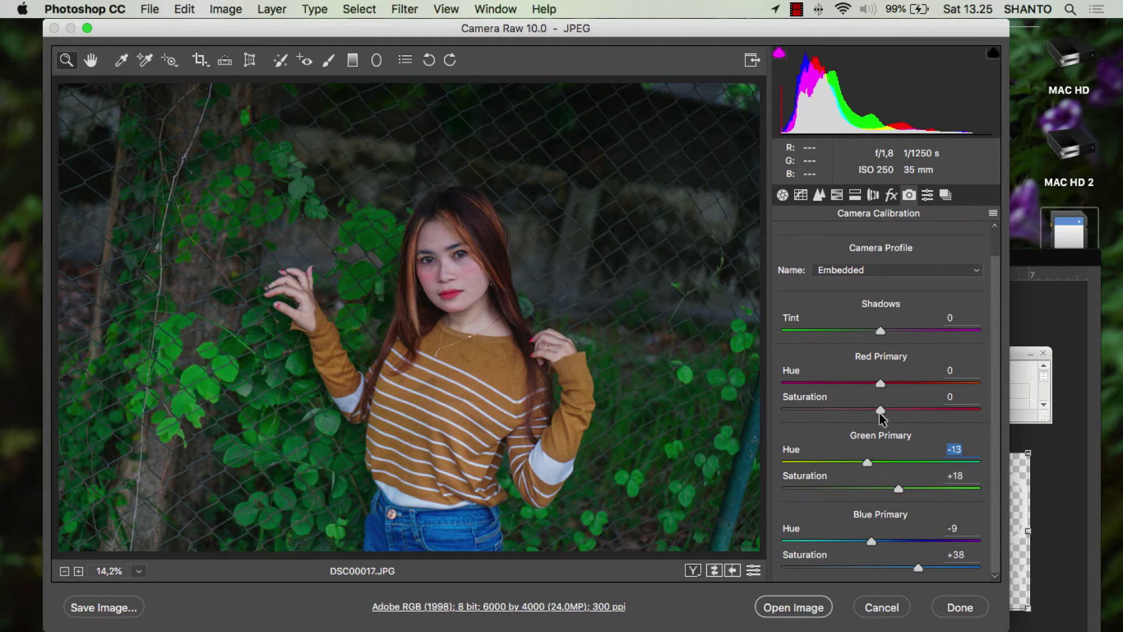
mouse_move(881, 408)
left_mouse_down()
mouse_move(907, 409)
mouse_move(858, 383)
left_mouse_up()
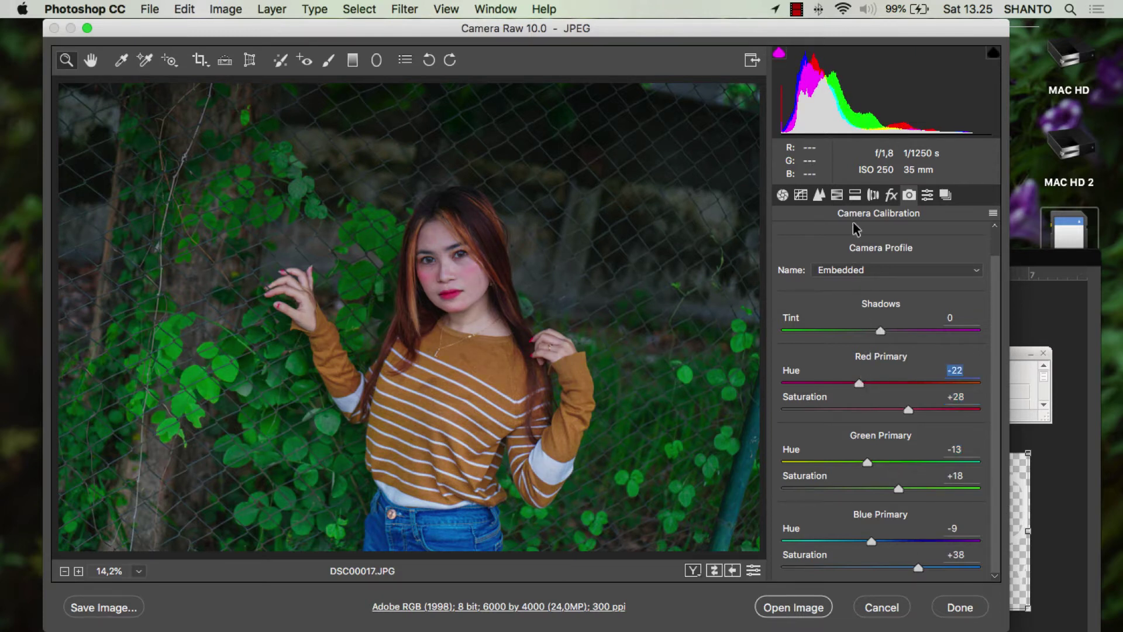
left_click(807, 602)
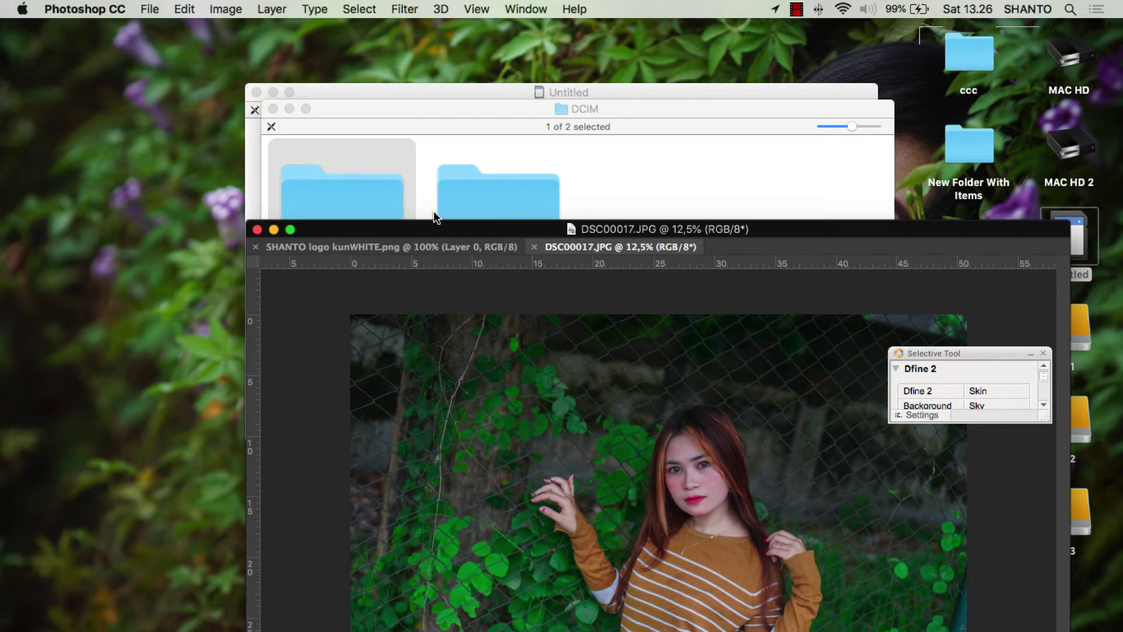
Step: Reposition the portrait's window and bring Photoshop forward with the Layers panel showing Background
left_click_drag(440, 228, 295, 80)
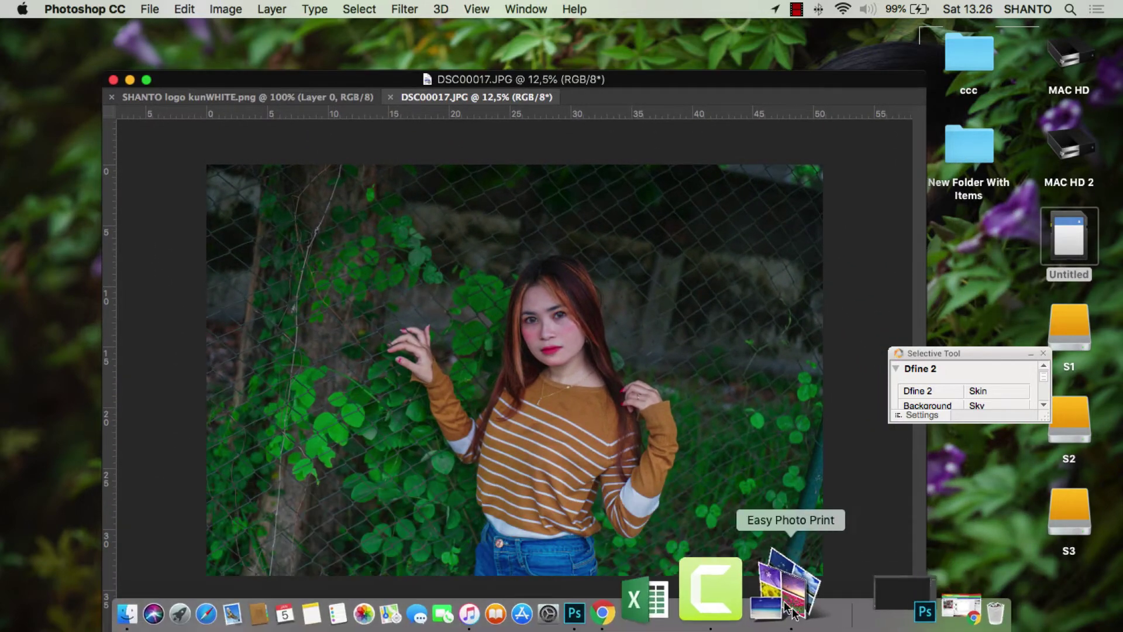
left_click(831, 602)
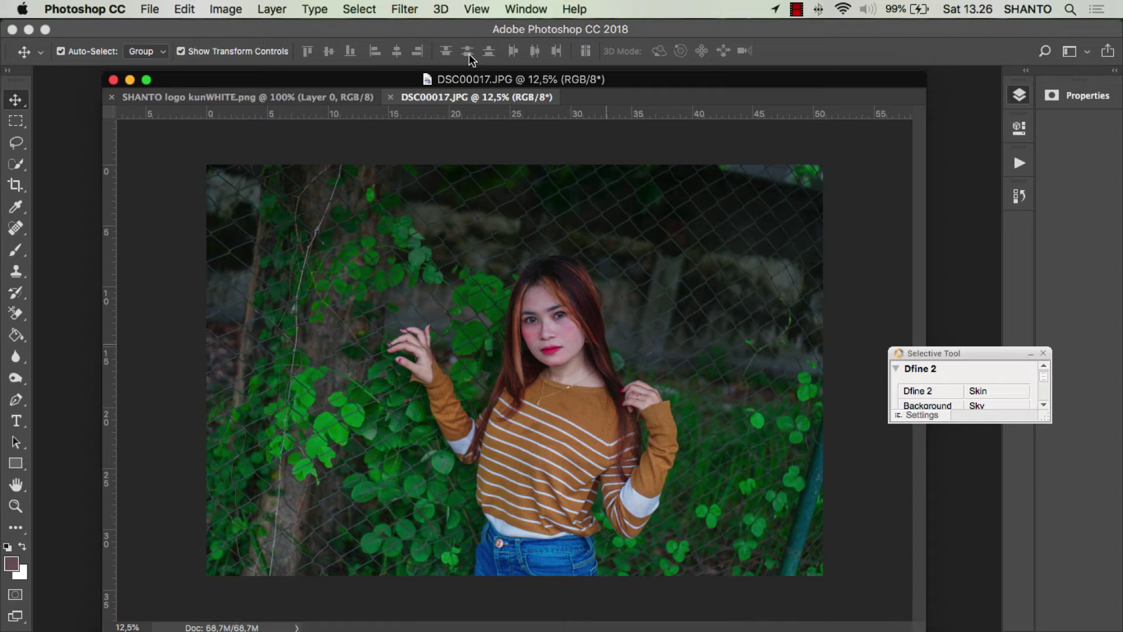
left_click(1019, 95)
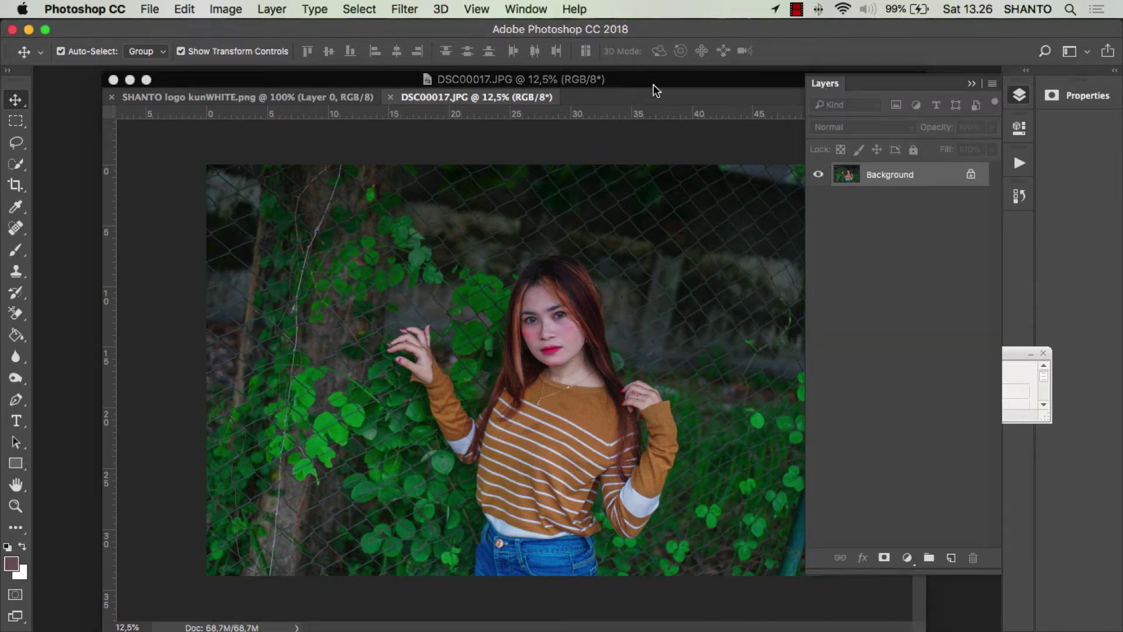
left_click_drag(652, 80, 614, 71)
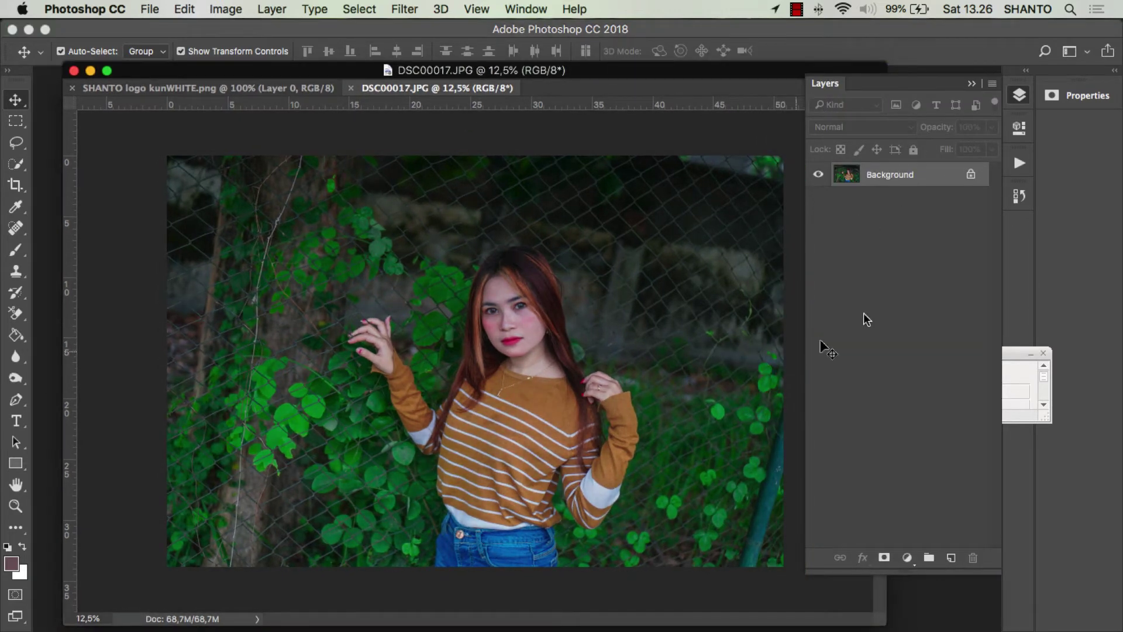
Step: Open Filter > Liquify and set Face Shape Jawline -54, Face Width -41, Forehead -46
left_click(397, 11)
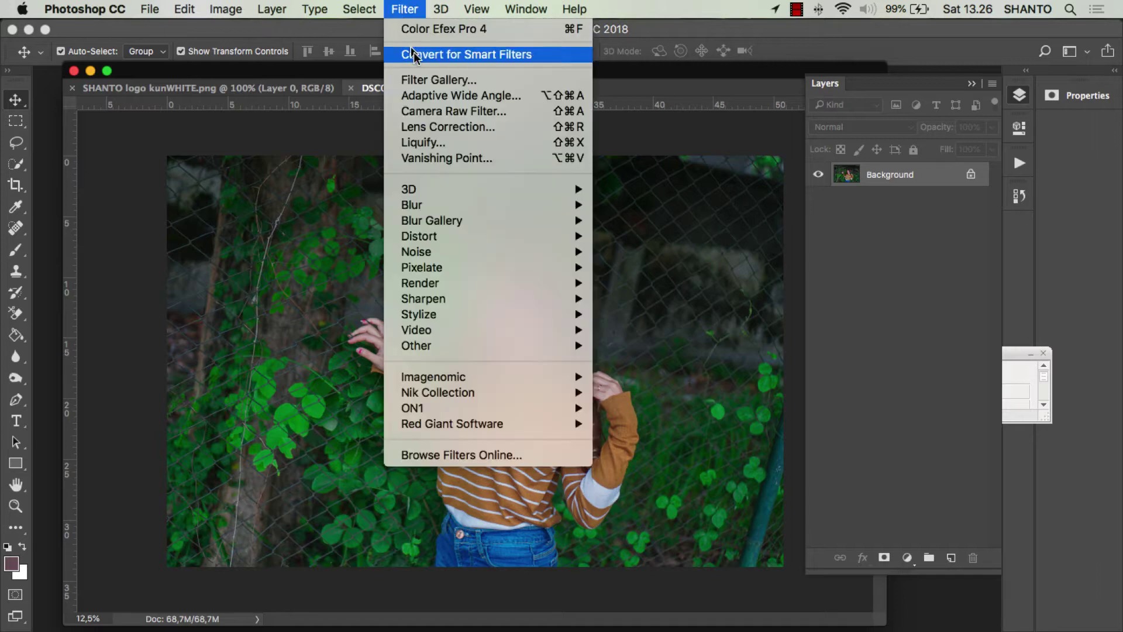
left_click(450, 144)
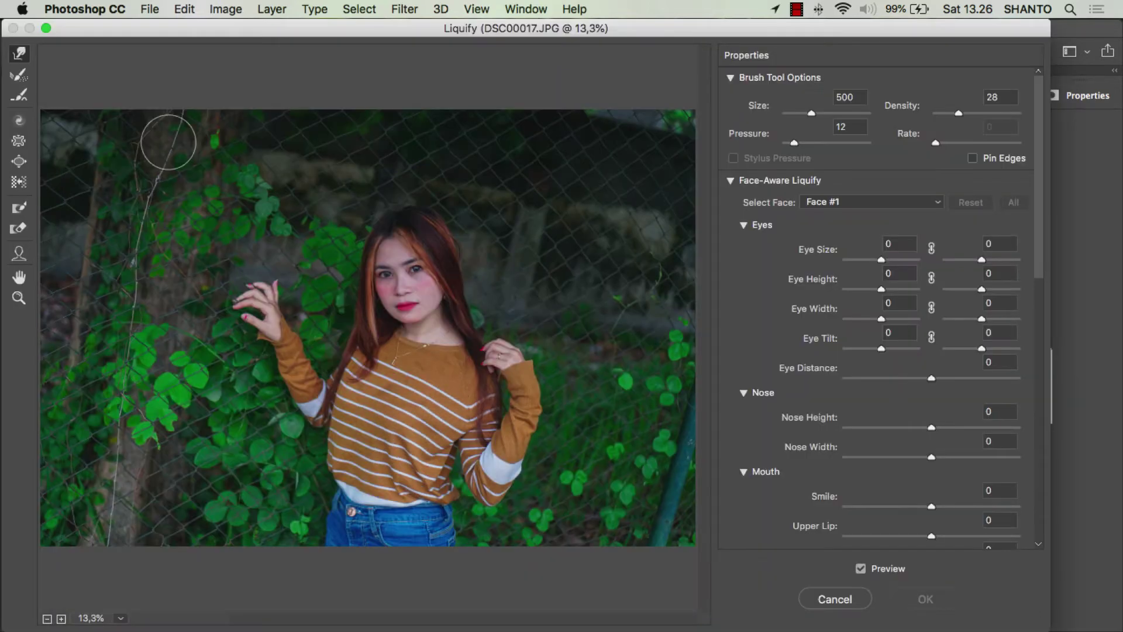
scroll(951, 477, "down", 1)
scroll(950, 477, "down", 10)
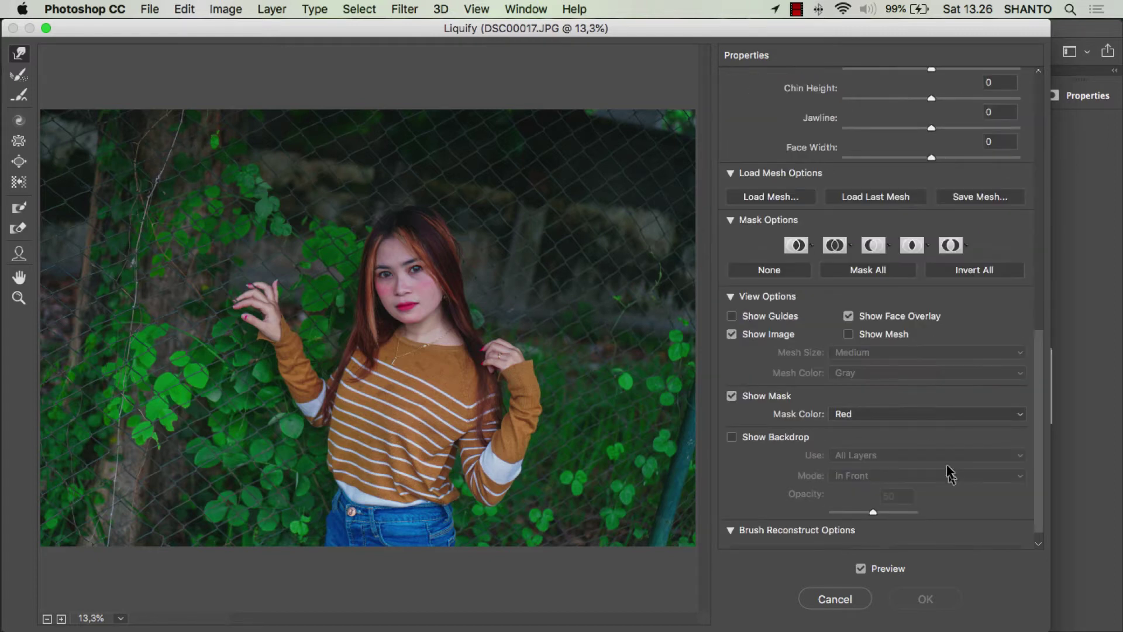
scroll(949, 471, "up", 2)
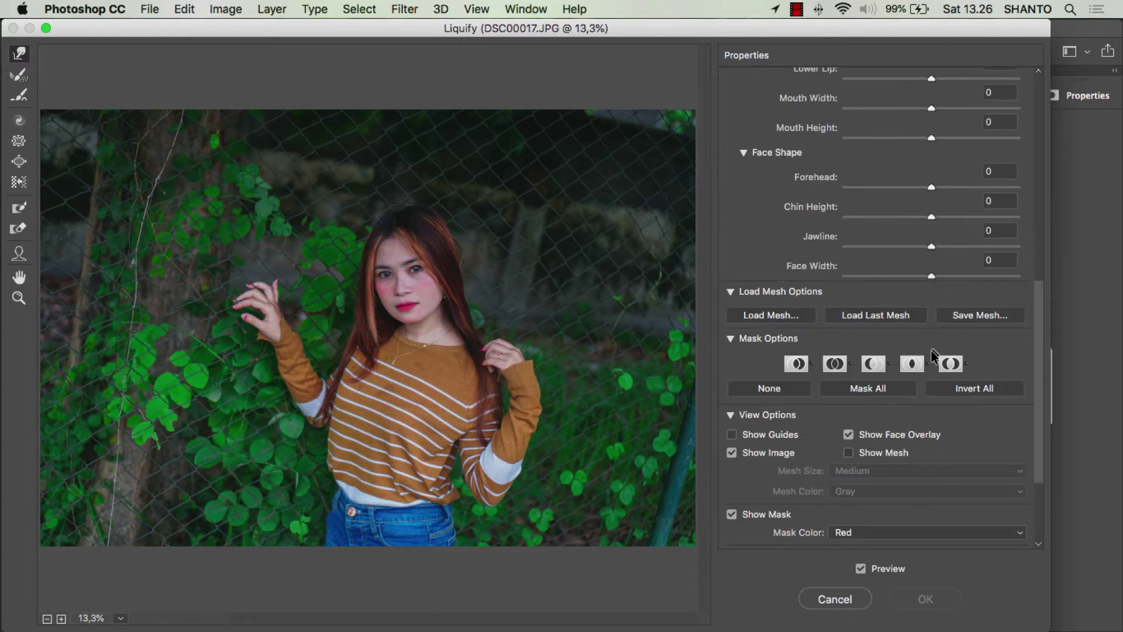
left_click(892, 247)
left_click(895, 276)
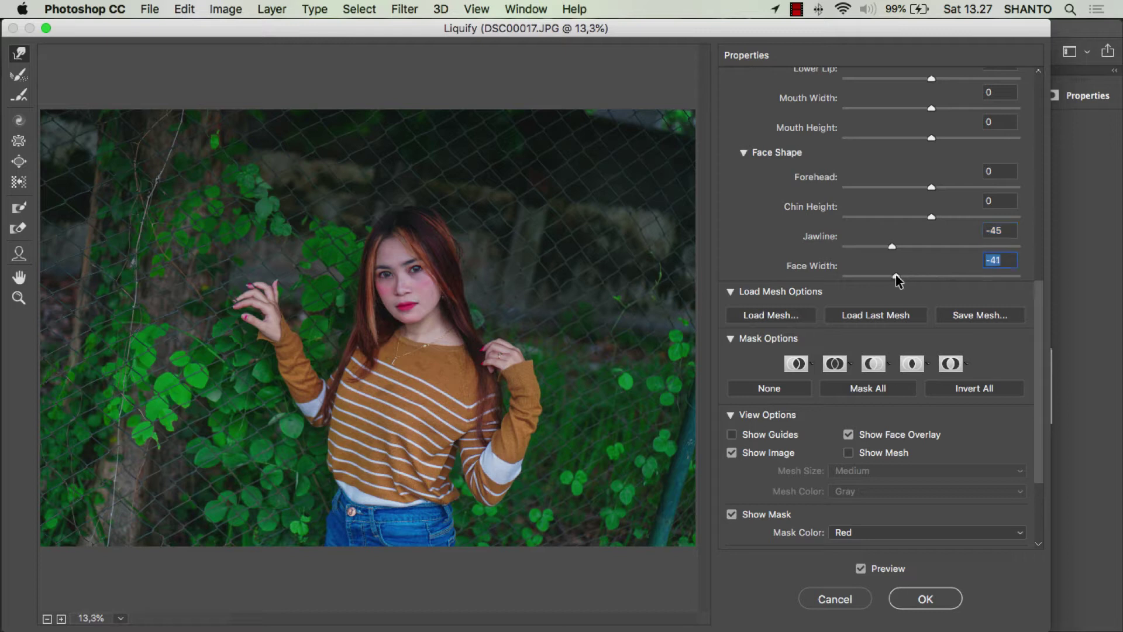
left_click(887, 247)
left_click(907, 187)
left_click(891, 187)
scroll(895, 198, "up", 2)
scroll(895, 234, "up", 4)
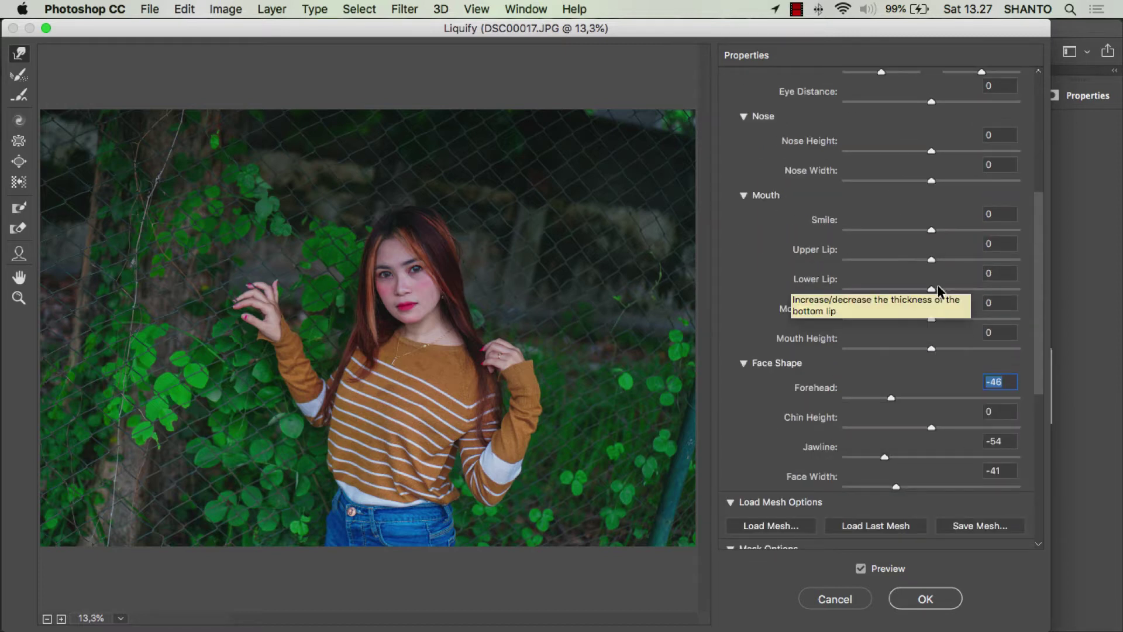
Step: Set Liquify Smile 44, Upper Lip -9, Mouth Width -5, Mouth Height -6, Nose -46/-28, Eye Height 33
left_click_drag(931, 229, 972, 230)
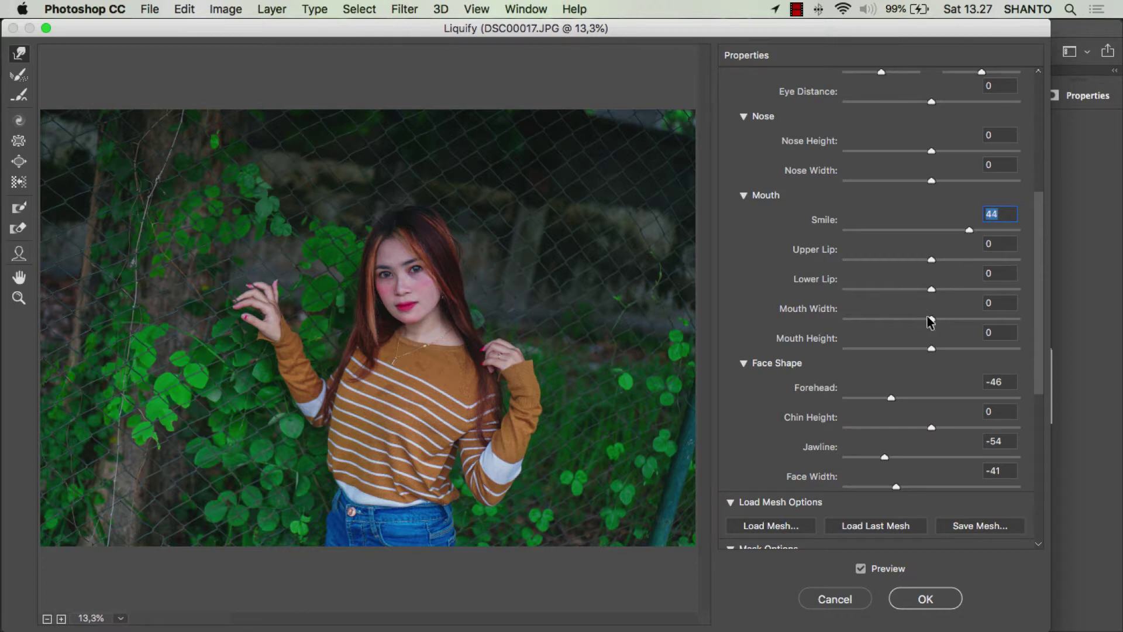
left_click_drag(930, 319, 911, 319)
mouse_move(931, 350)
left_mouse_down()
mouse_move(918, 349)
mouse_move(940, 351)
left_mouse_up()
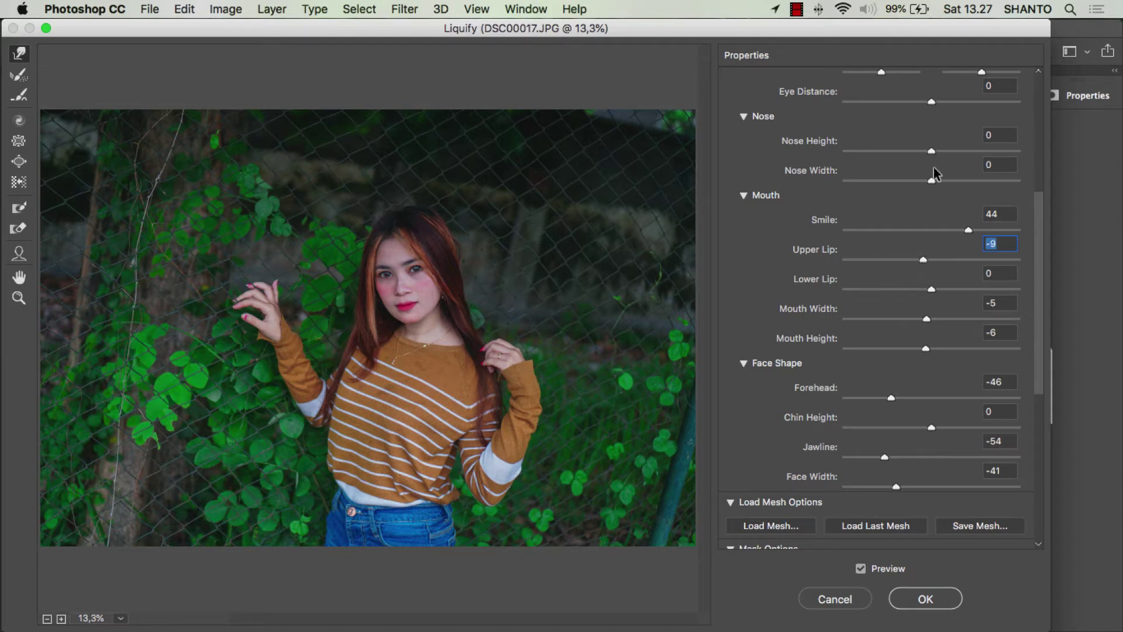
mouse_move(931, 180)
left_mouse_down()
mouse_move(915, 182)
mouse_move(948, 152)
left_mouse_up()
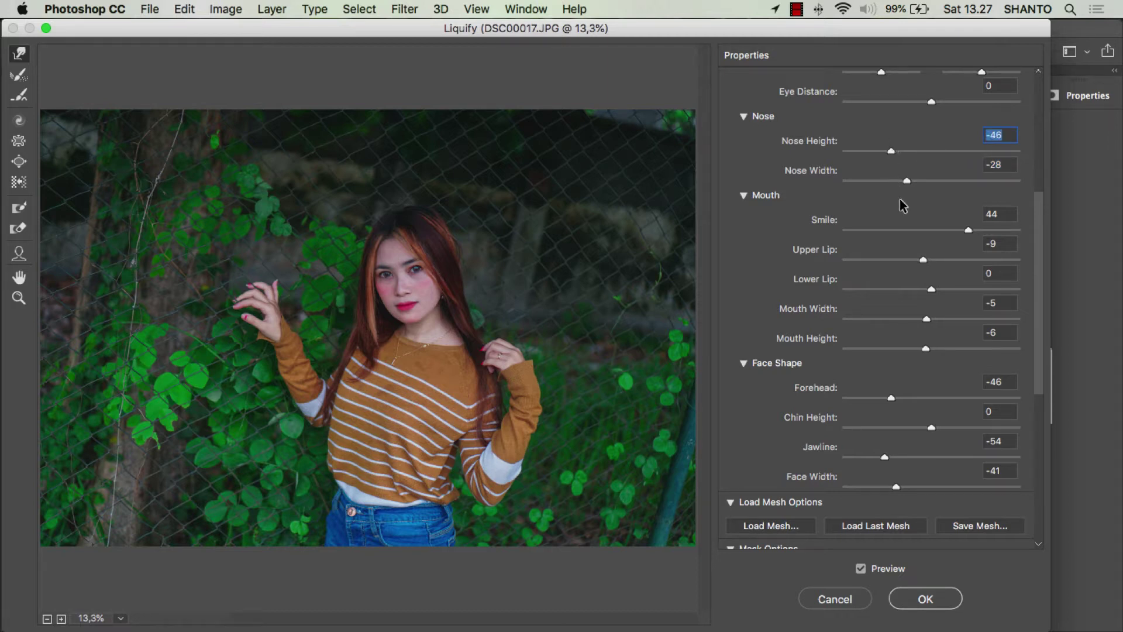
scroll(903, 208, "up", 3)
scroll(916, 184, "up", 3)
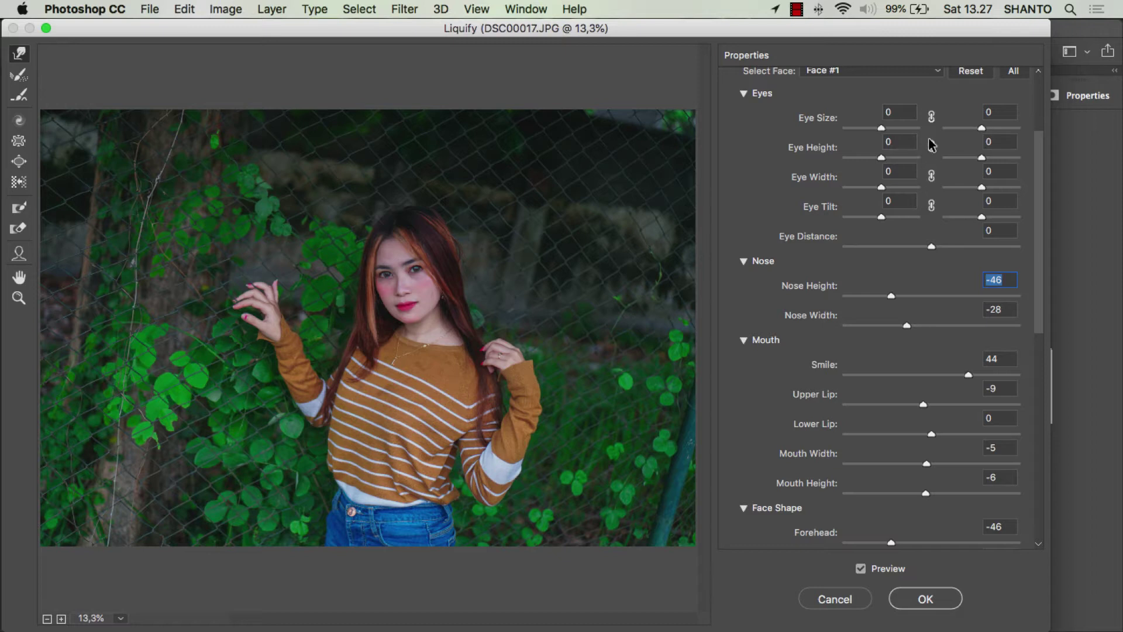
left_click_drag(881, 158, 894, 159)
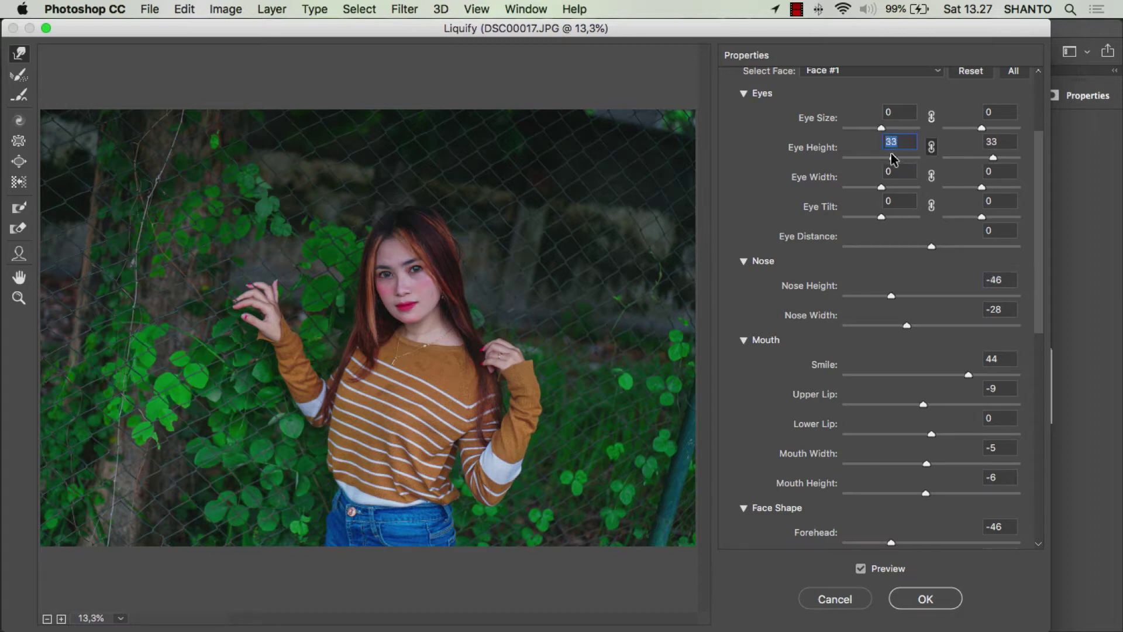
scroll(874, 345, "down", 1)
scroll(890, 408, "down", 5)
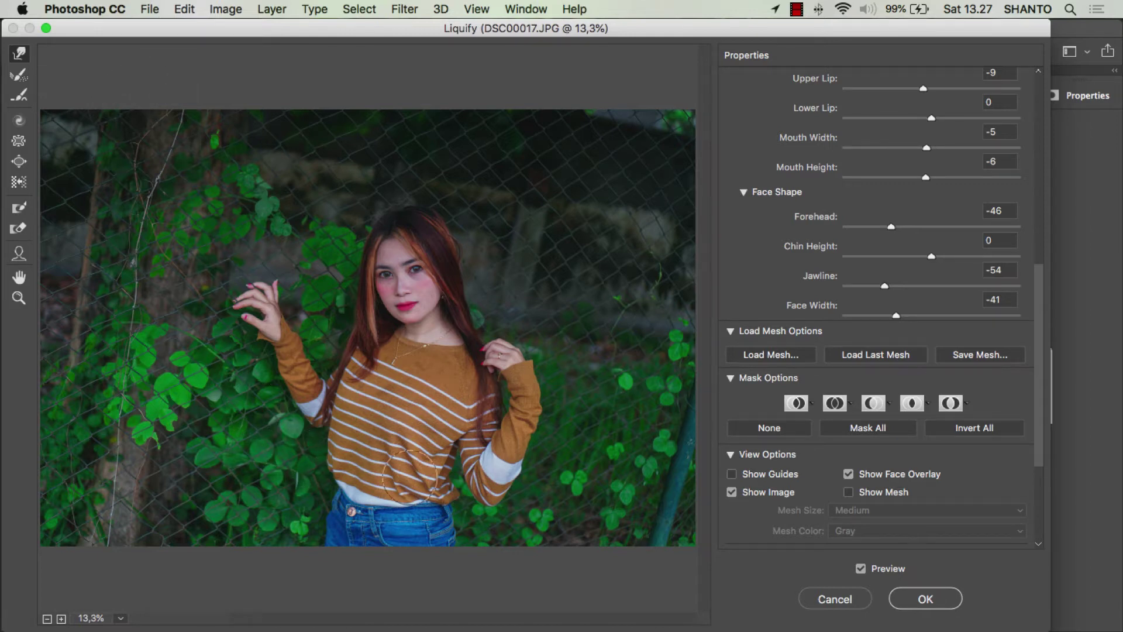
Step: Forward Warp the sweater's waist inward, nudge the jeans' waist, then apply the Liquify
key("bracketright")
key("bracketright")
key("bracketright")
key("bracketright")
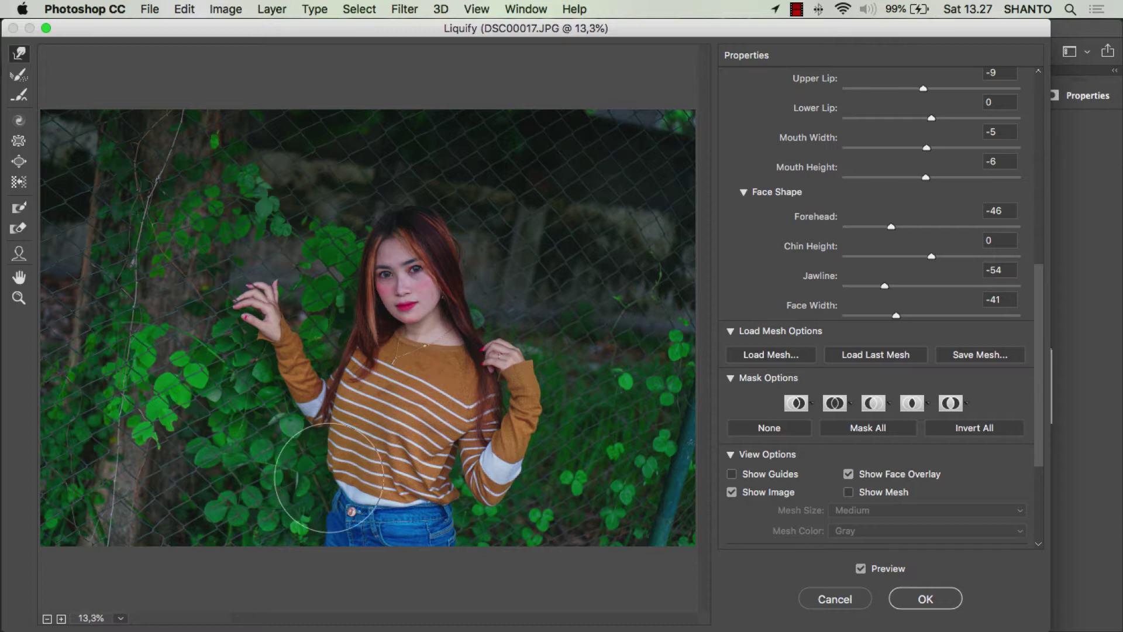
key("bracketright")
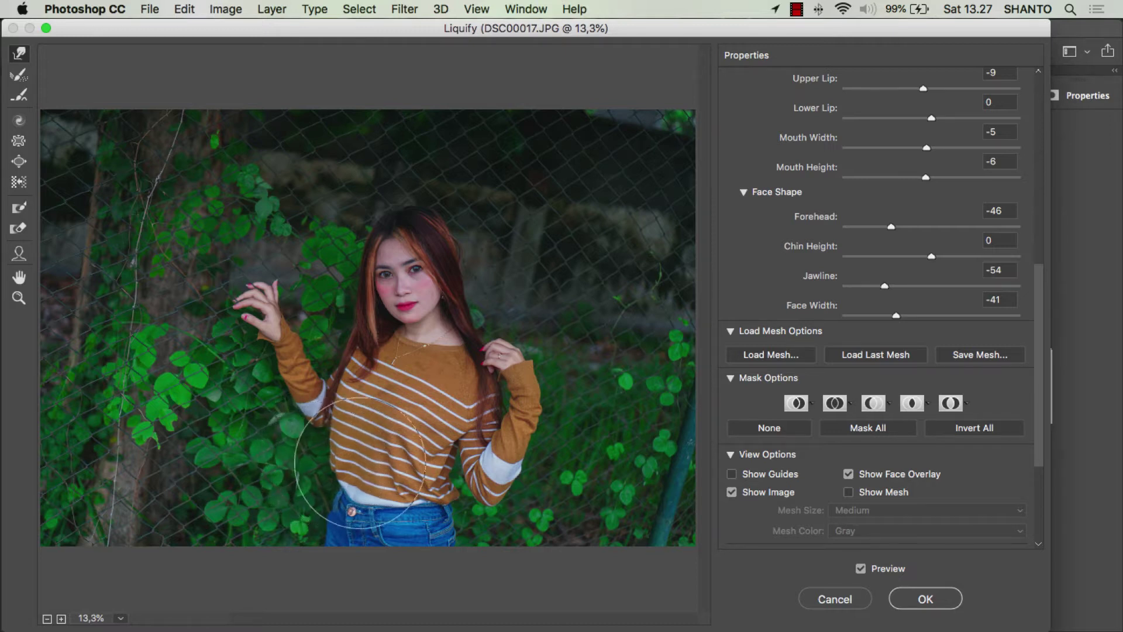
left_click_drag(329, 455, 330, 451)
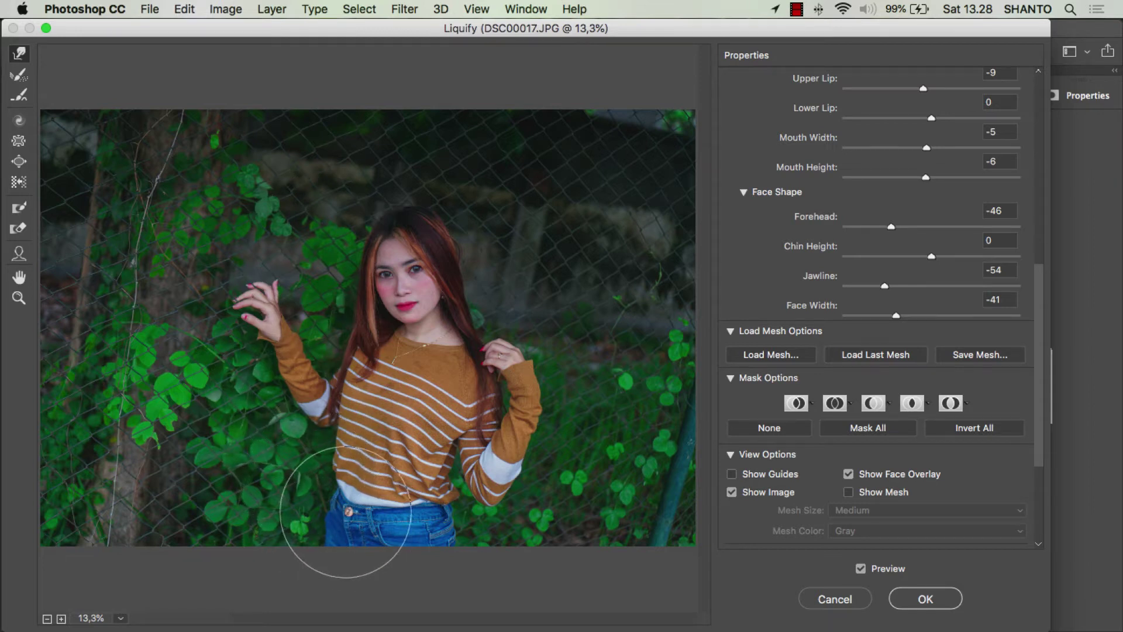
key("bracketleft")
key("bracketleft")
key("bracketleft")
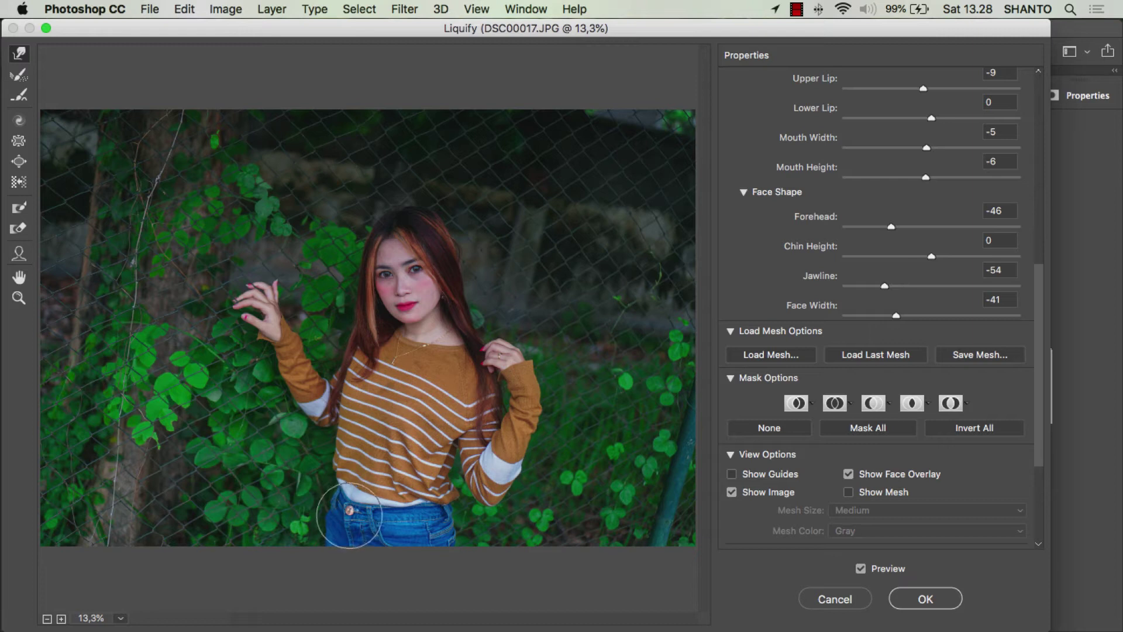
left_click_drag(352, 519, 356, 517)
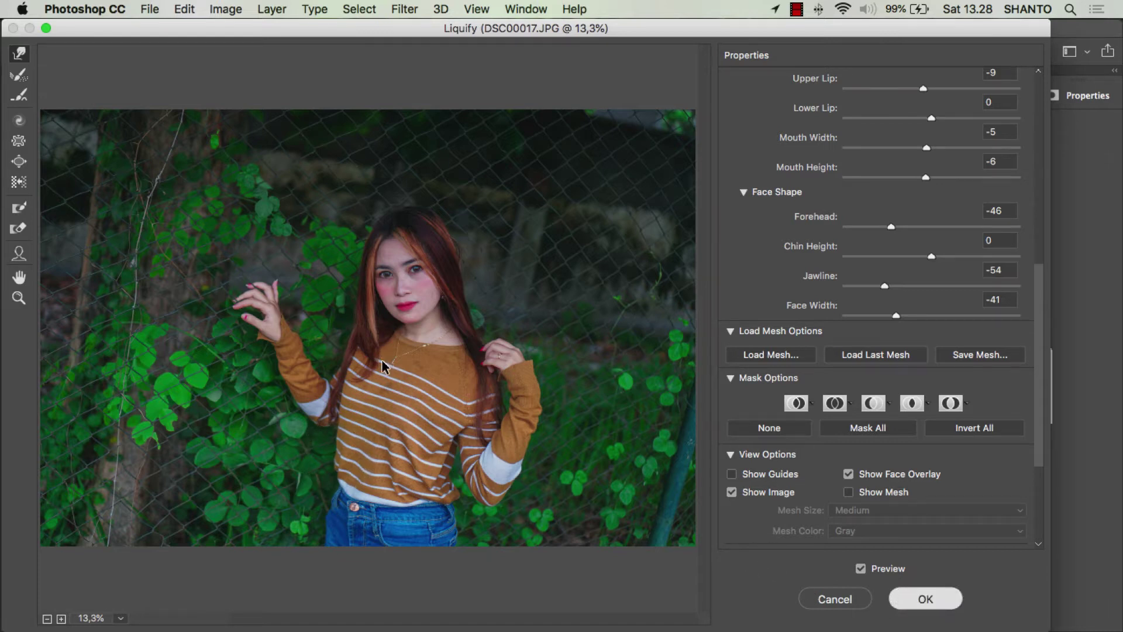
key("Return")
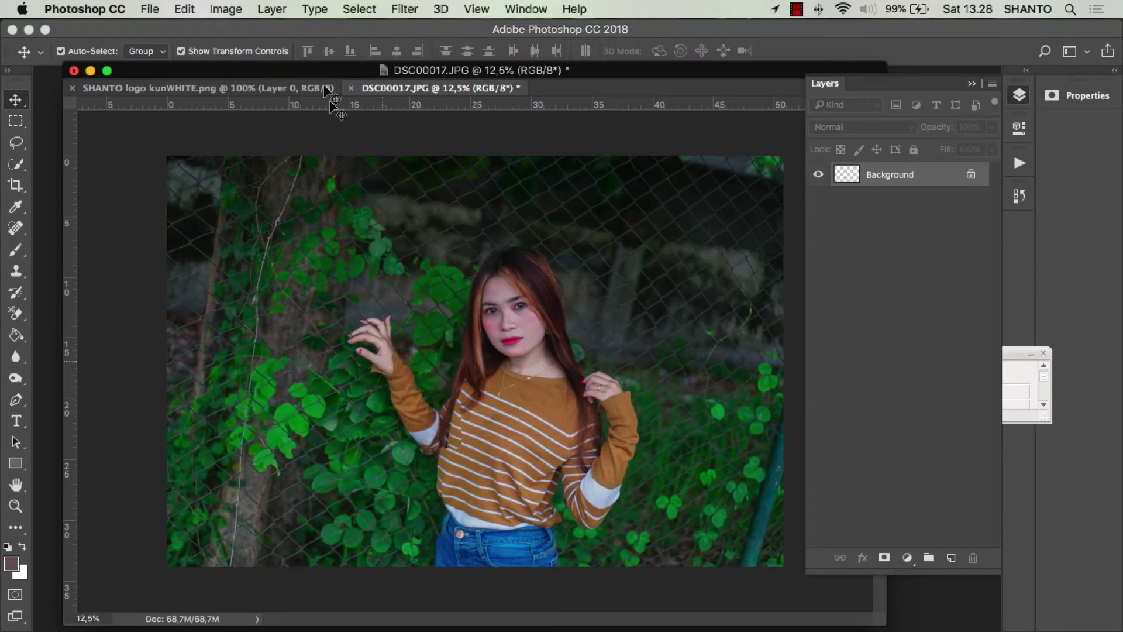
Step: Add a Selective Color layer with Reds Black -55 and invert its mask to black
left_click_drag(303, 73, 281, 73)
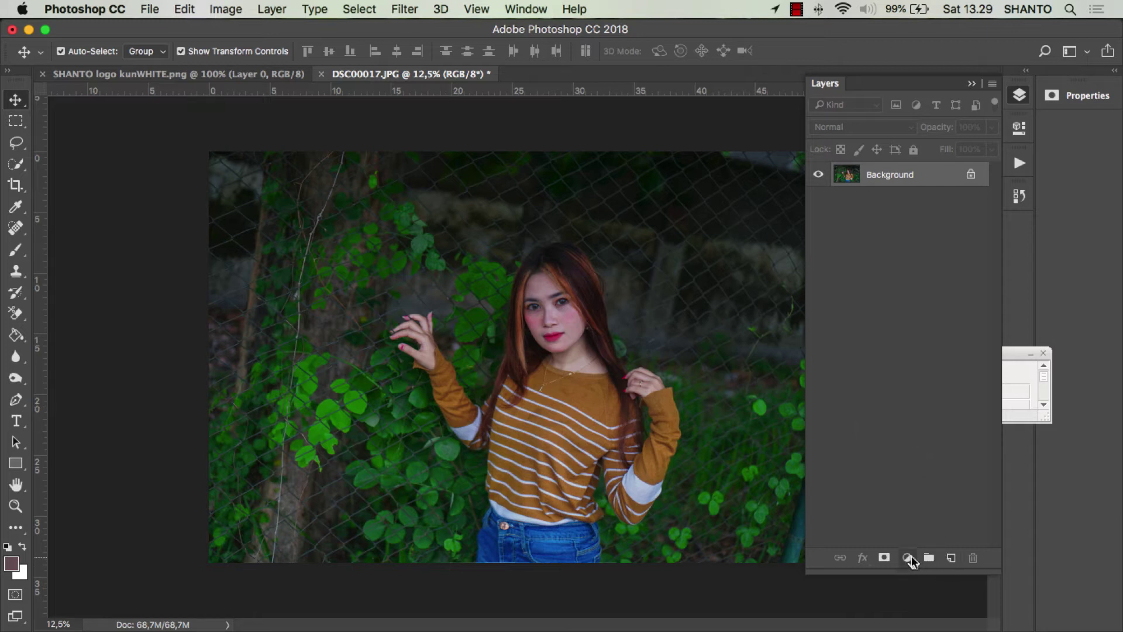
left_click(907, 558)
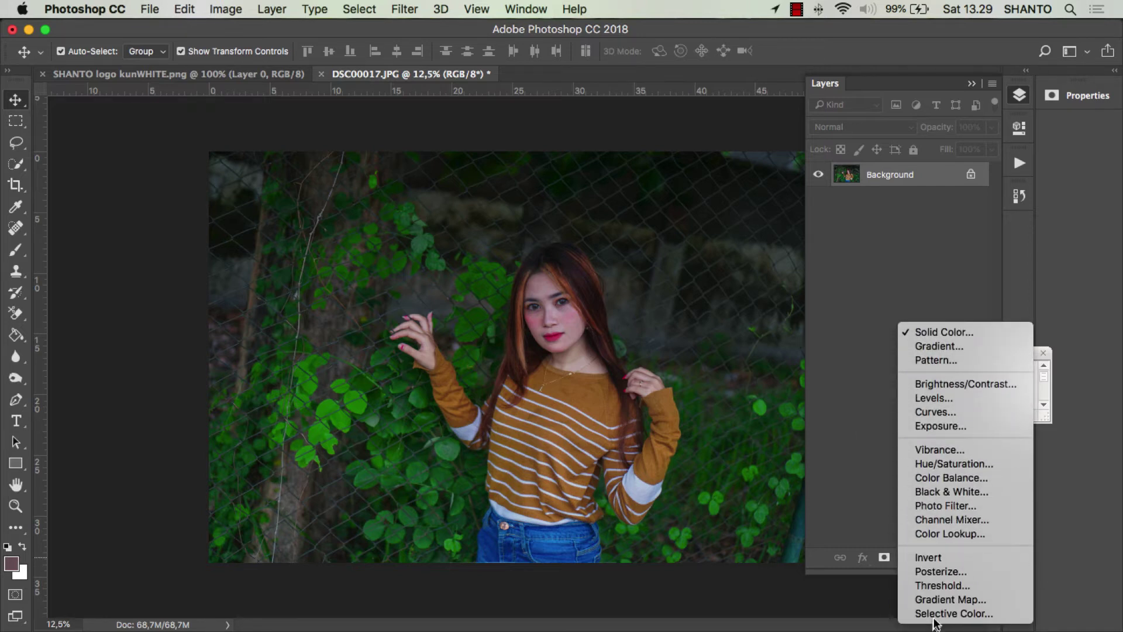
left_click(936, 614)
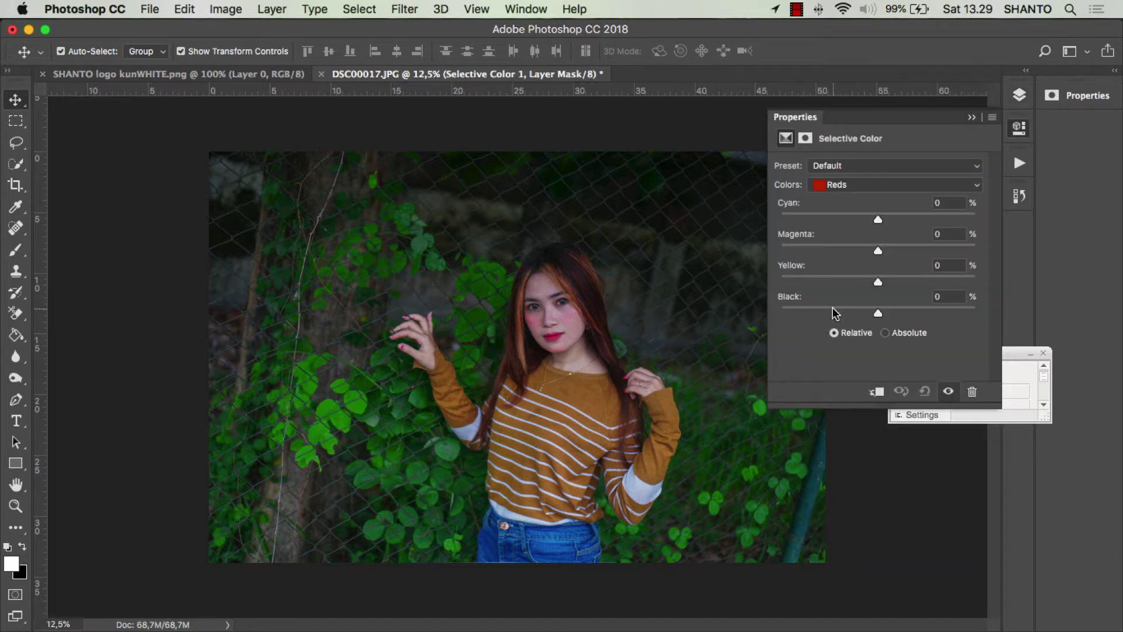
left_click(833, 313)
left_click_drag(827, 304, 826, 305)
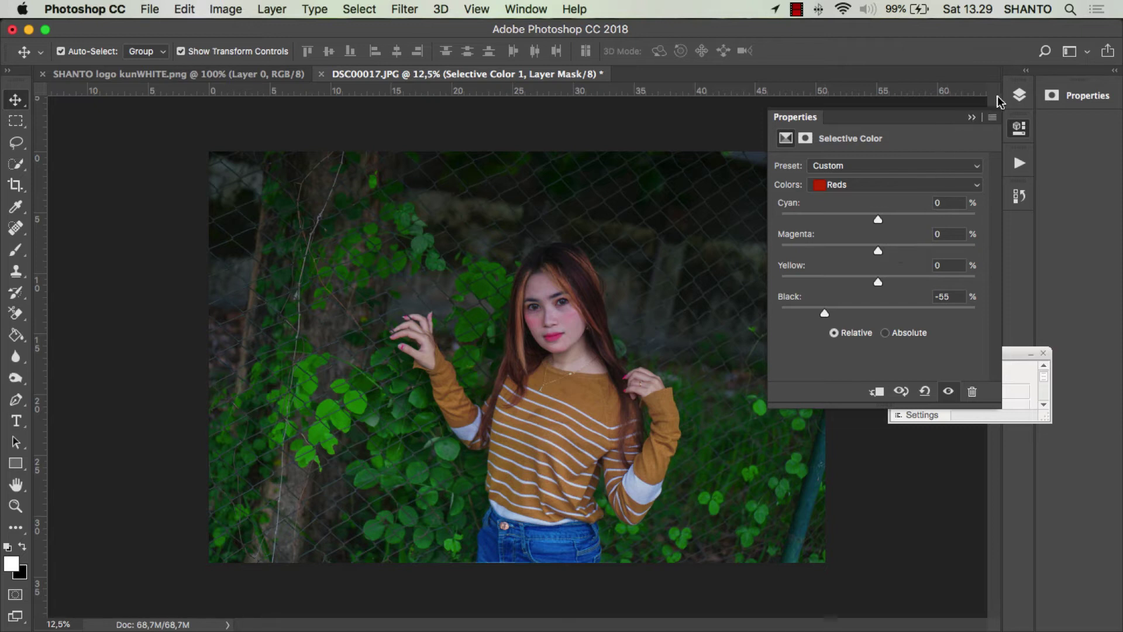
left_click(1019, 96)
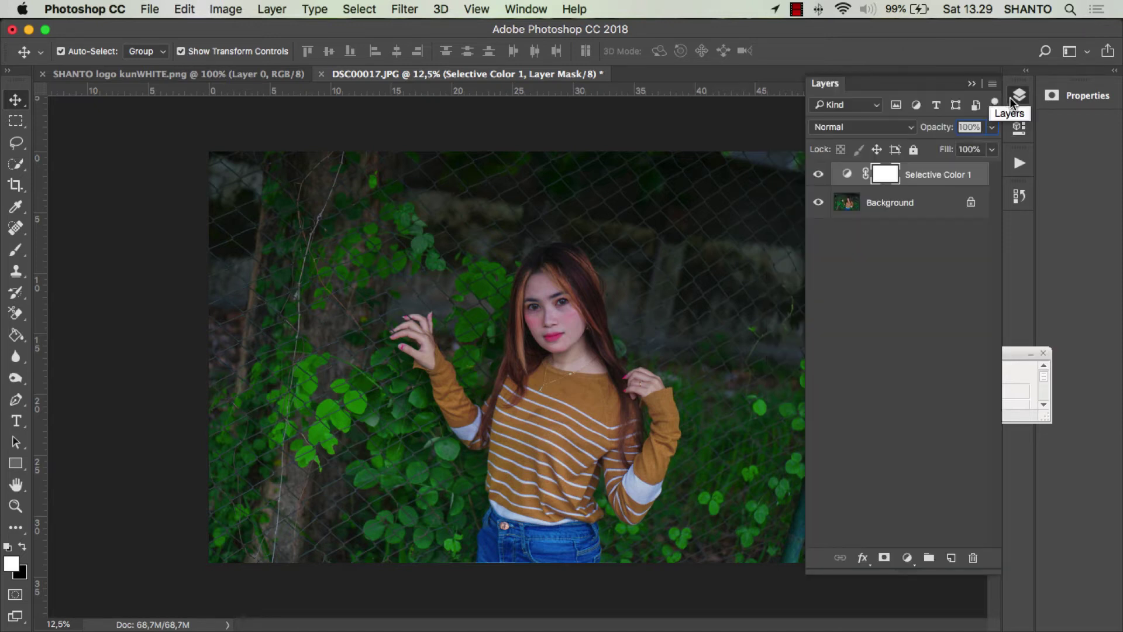
key("super+i")
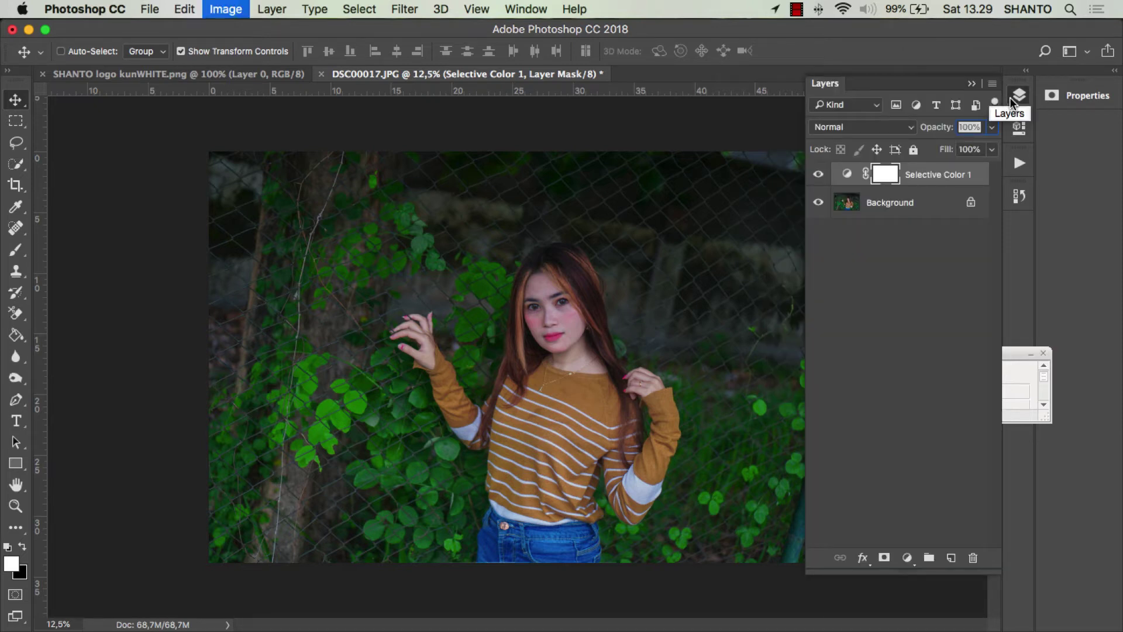
left_click(16, 249)
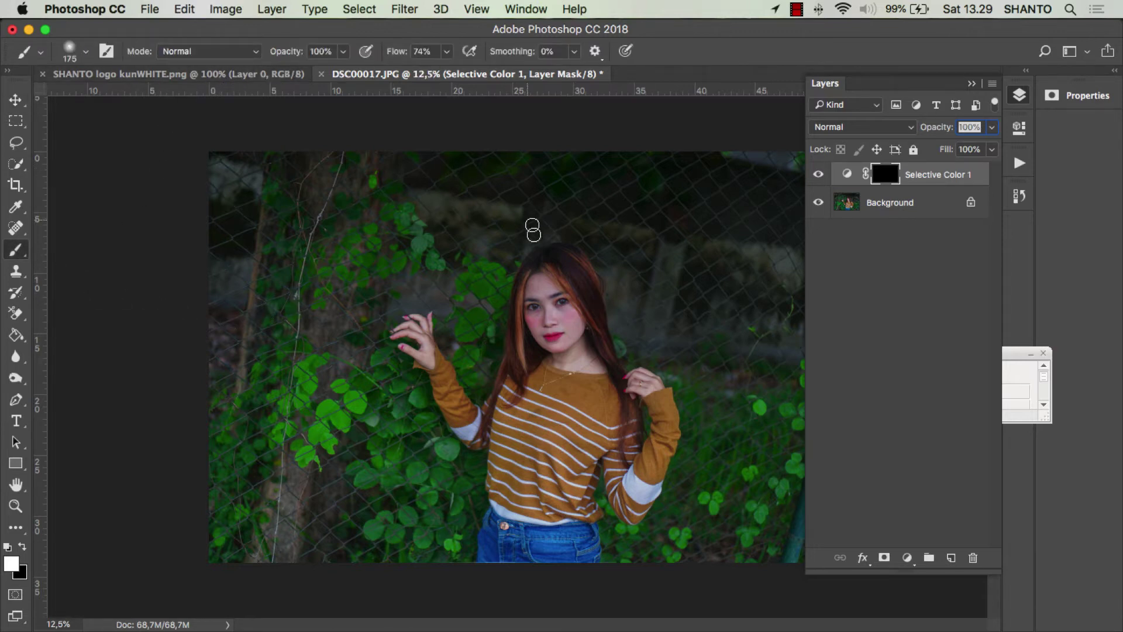
Step: Set the brush to size 400 with 17% flow
key("bracketright")
key("bracketright")
key("bracketright")
key("bracketright")
key("bracketright")
key("bracketright")
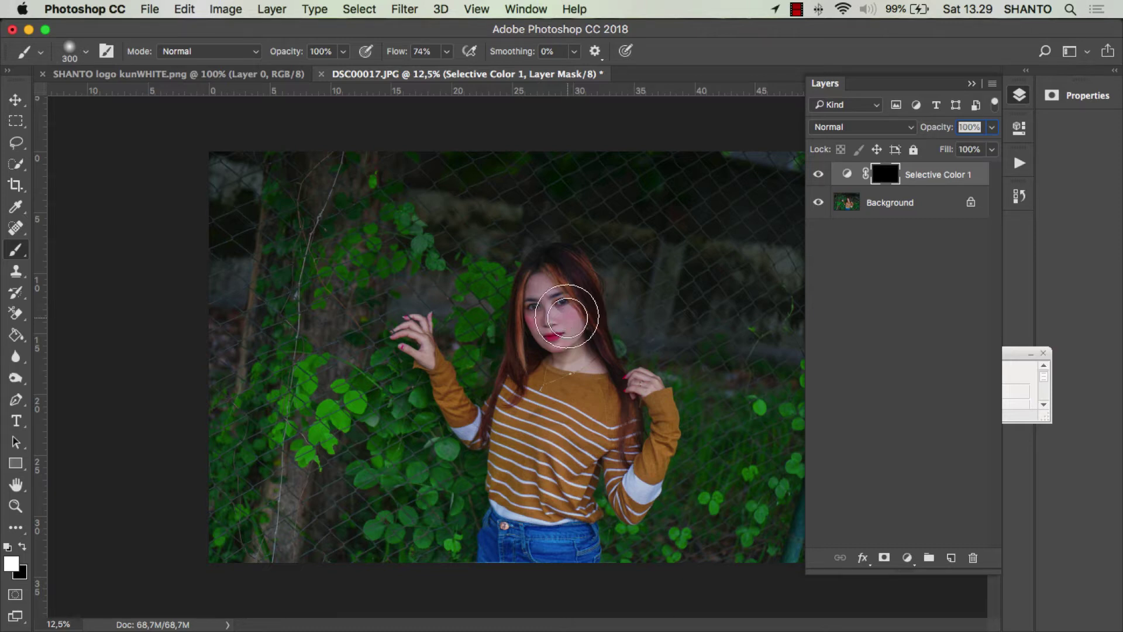
key("bracketright")
key("bracketleft")
key("bracketleft")
key("bracketleft")
key("bracketleft")
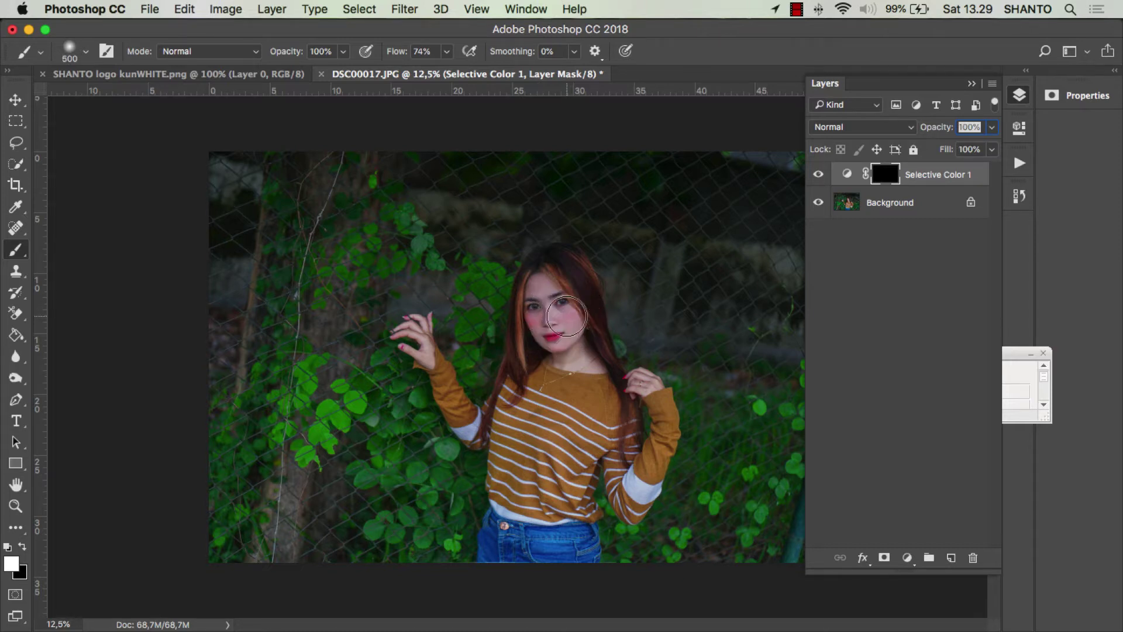
key("bracketleft")
key("bracketleft")
left_click(446, 54)
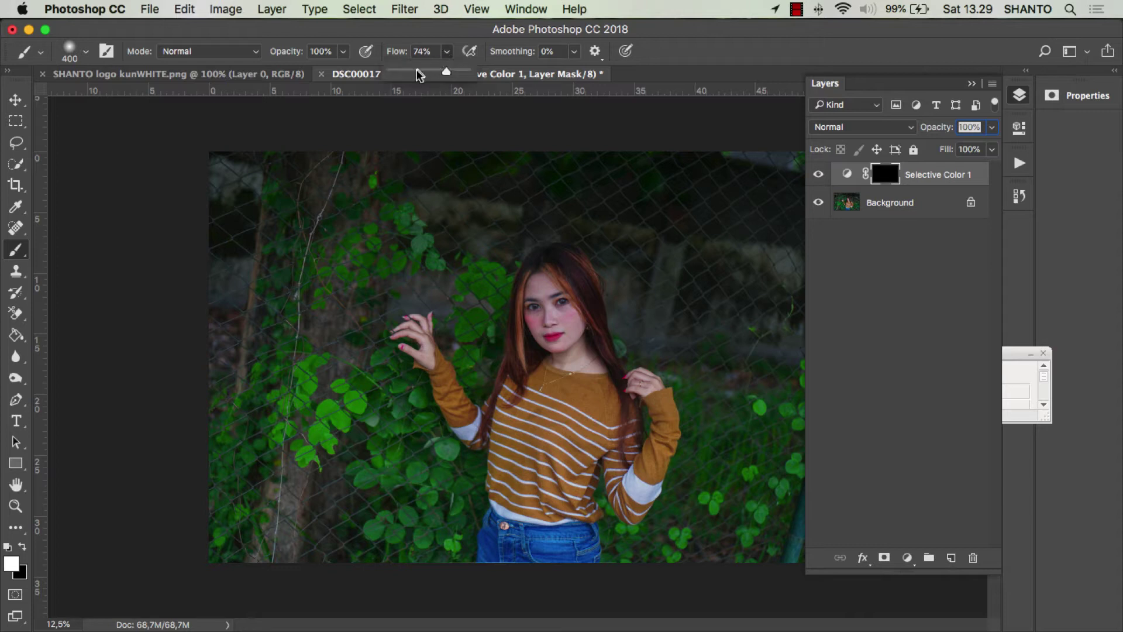
left_click_drag(408, 75, 402, 75)
left_click(541, 295)
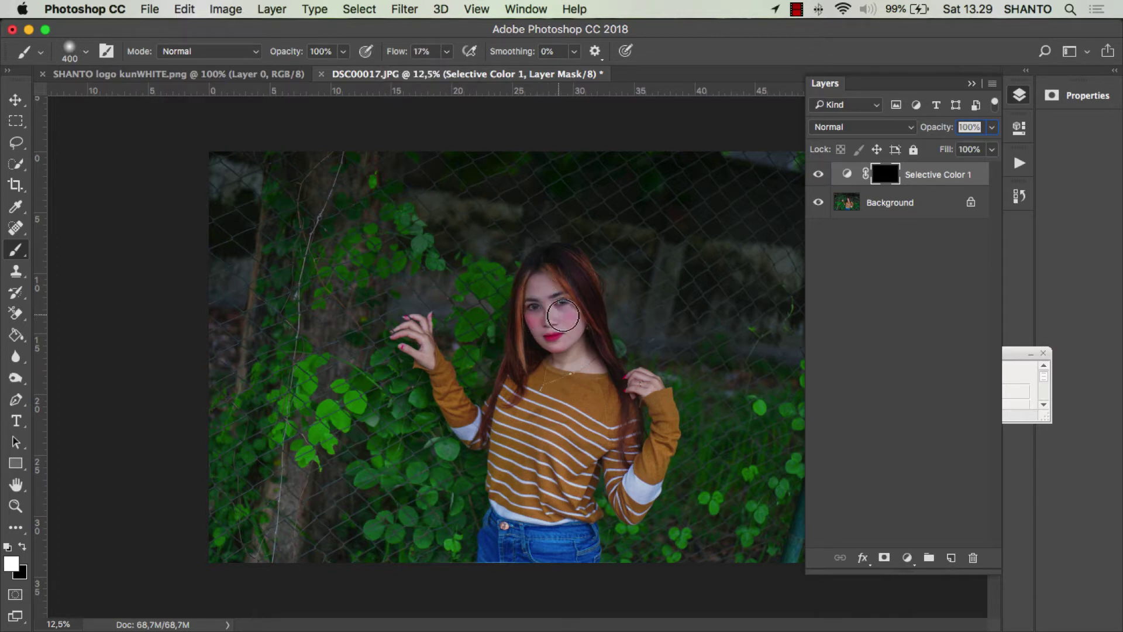
Step: Paint the mask white over the face and hands, then merge into the Background
mouse_move(539, 292)
left_mouse_down()
mouse_move(584, 334)
mouse_move(554, 353)
mouse_move(534, 331)
mouse_move(550, 299)
left_mouse_up()
mouse_move(633, 396)
left_mouse_down()
mouse_move(647, 383)
mouse_move(537, 305)
mouse_move(572, 354)
mouse_move(685, 385)
left_mouse_up()
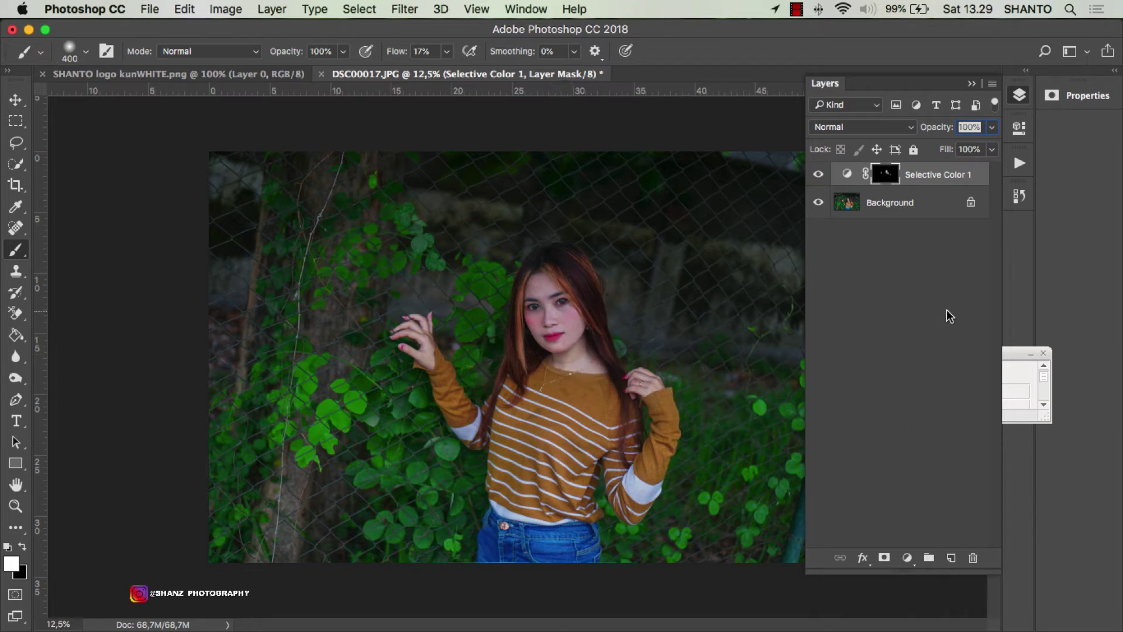
key("super+e")
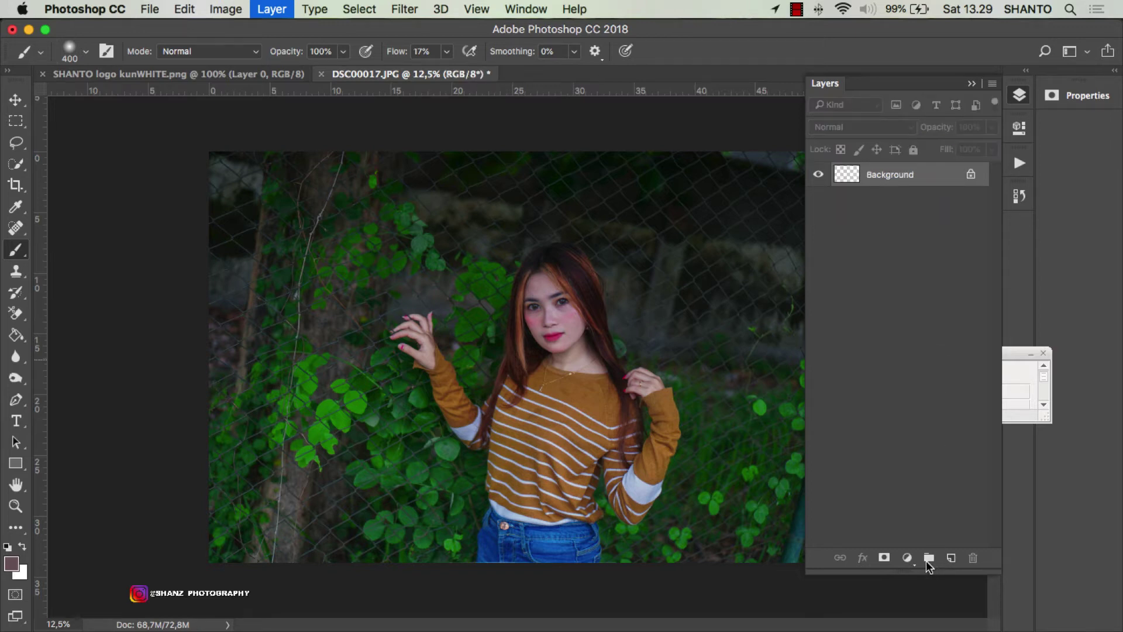
Step: Play the tajam High Pass action and merge the Linear Light sharpening layer into the Background
left_click(1013, 164)
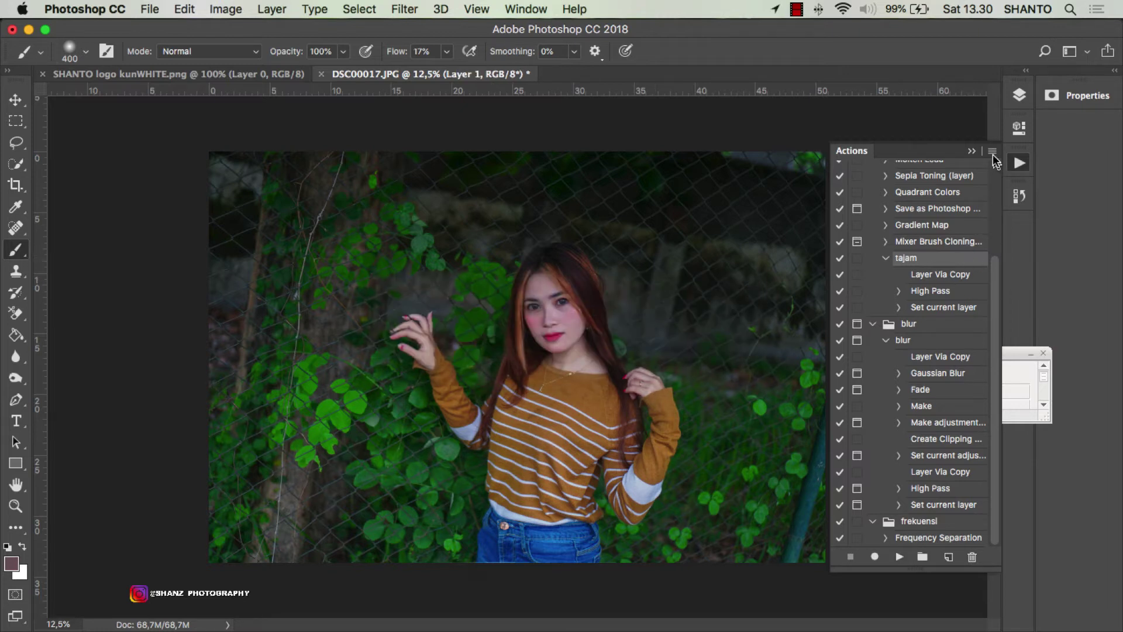
left_click(1020, 96)
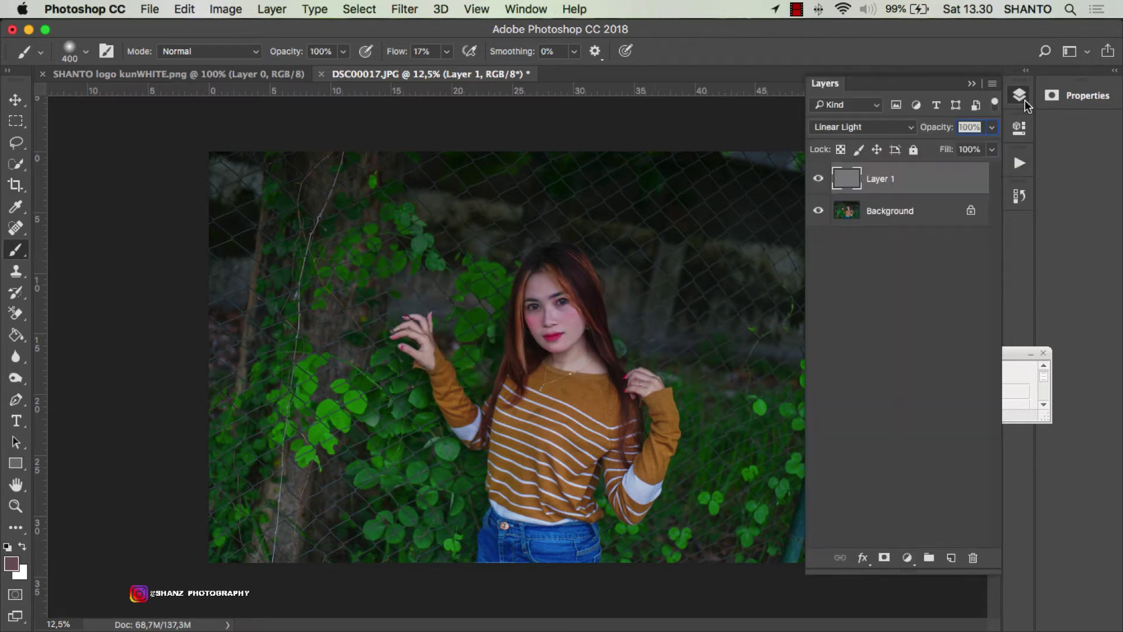
key("ctrl+shift+n")
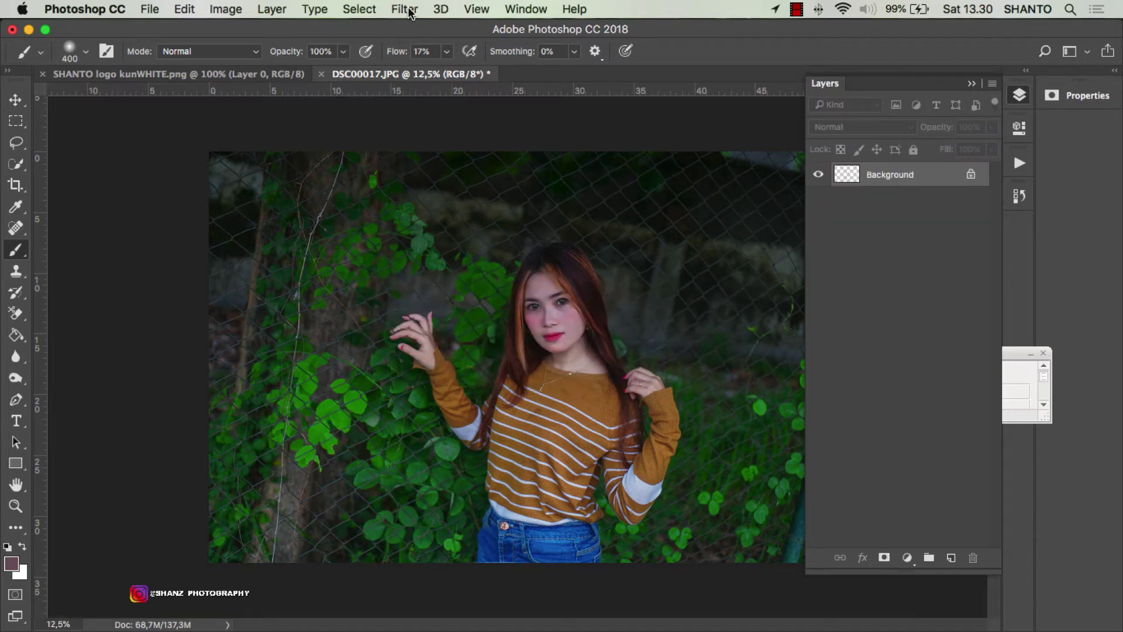
Step: Run Portraiture 3 with a skin mask sampled from the face plus extra tones, and apply
left_click(403, 10)
mouse_move(434, 377)
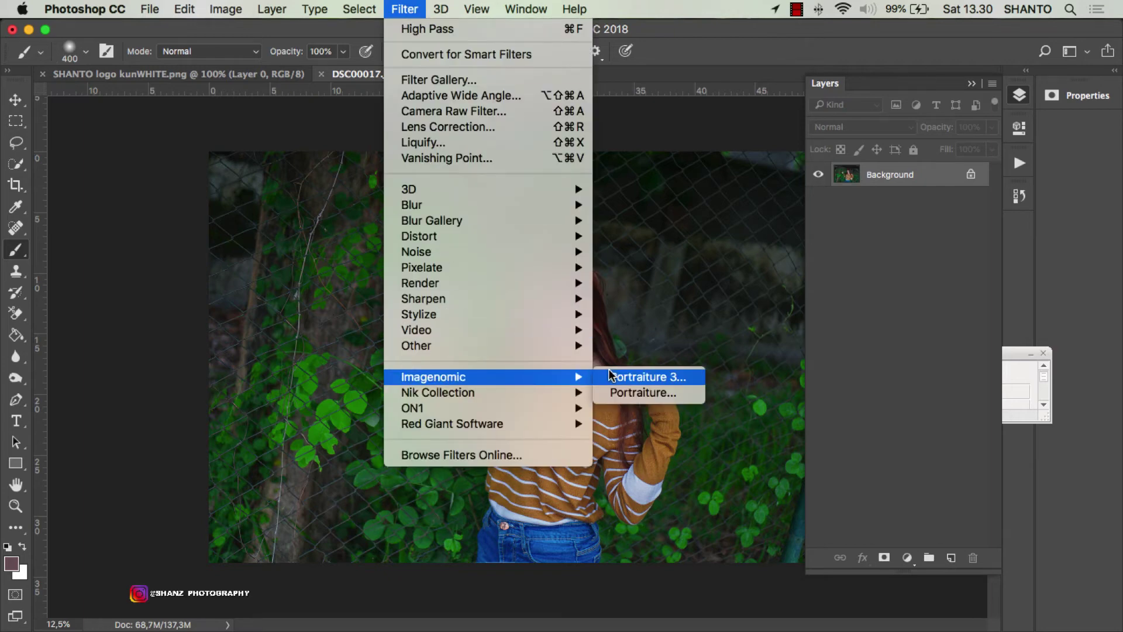
left_click(606, 377)
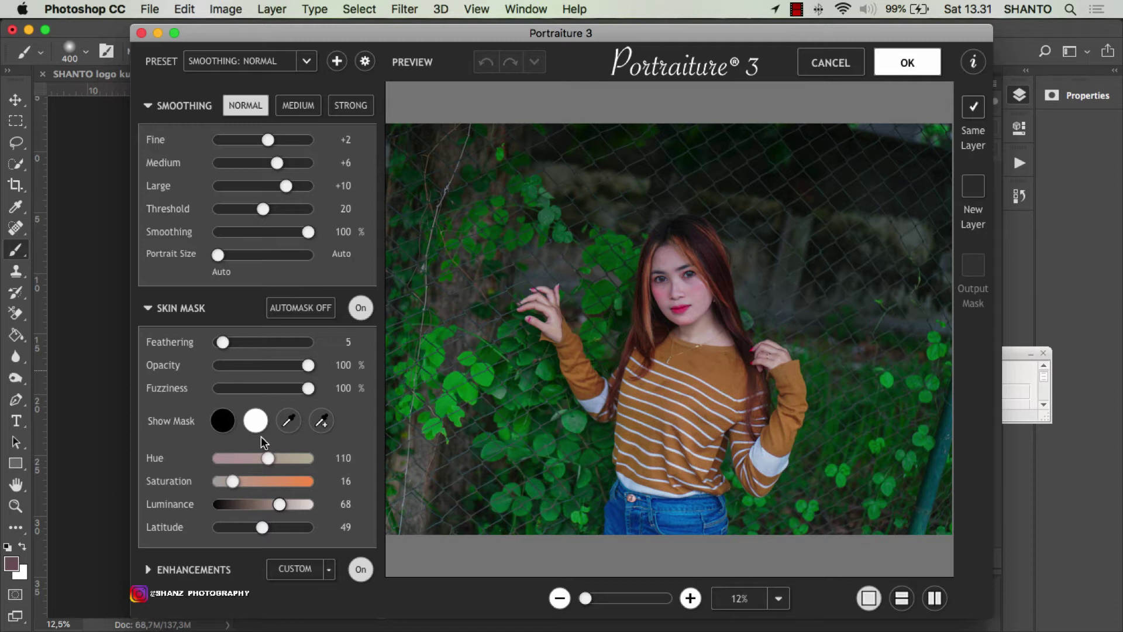
left_click(288, 421)
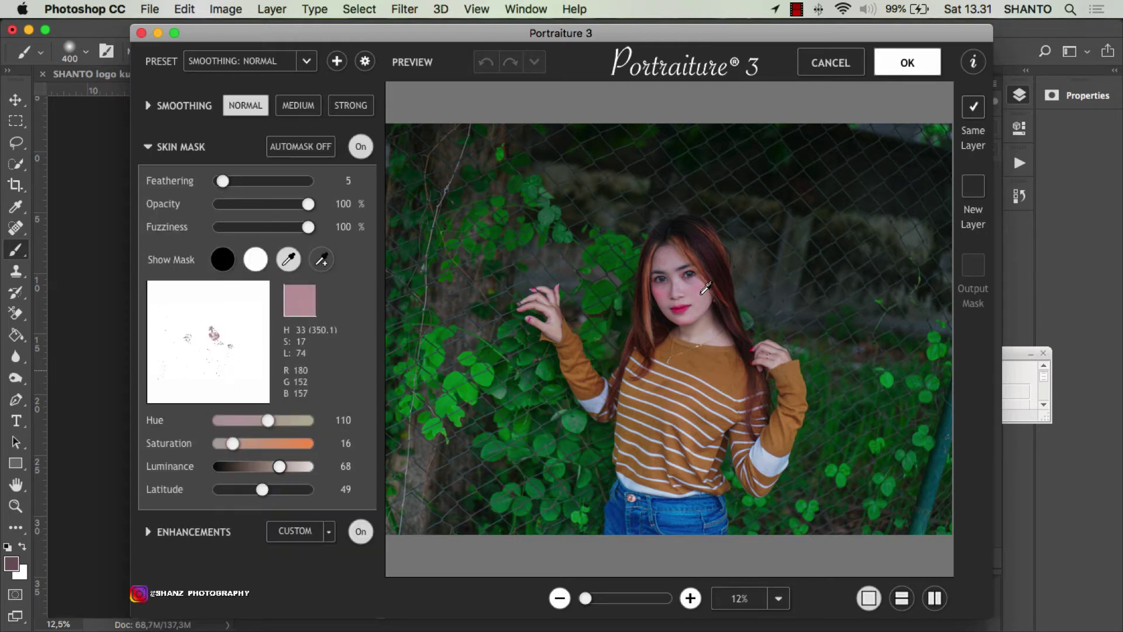
left_click(706, 290)
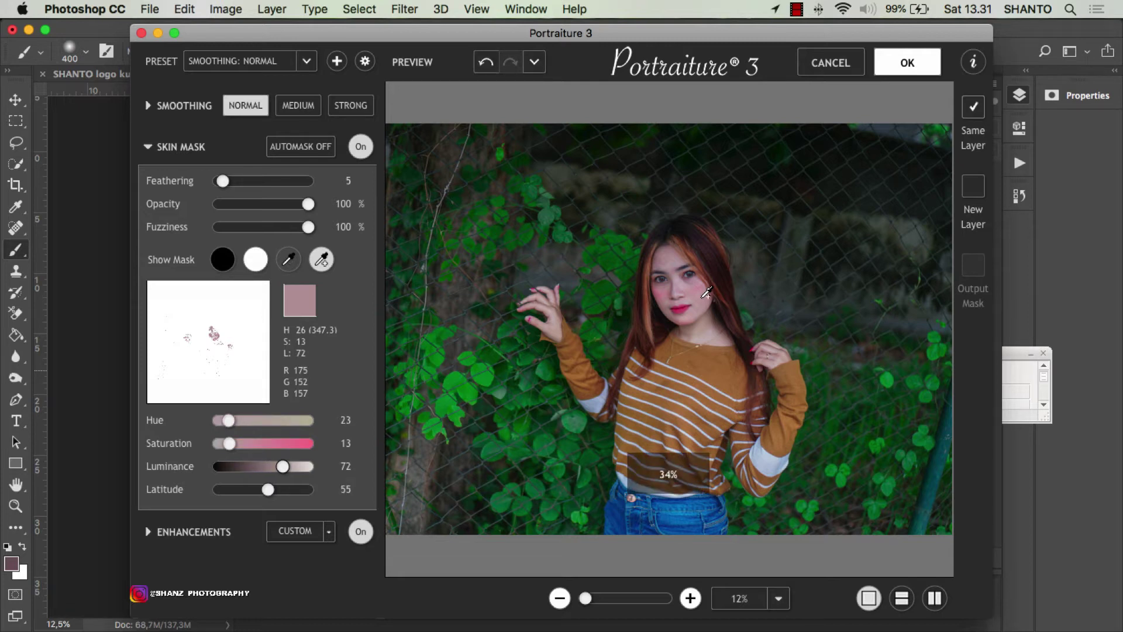
left_click(891, 69)
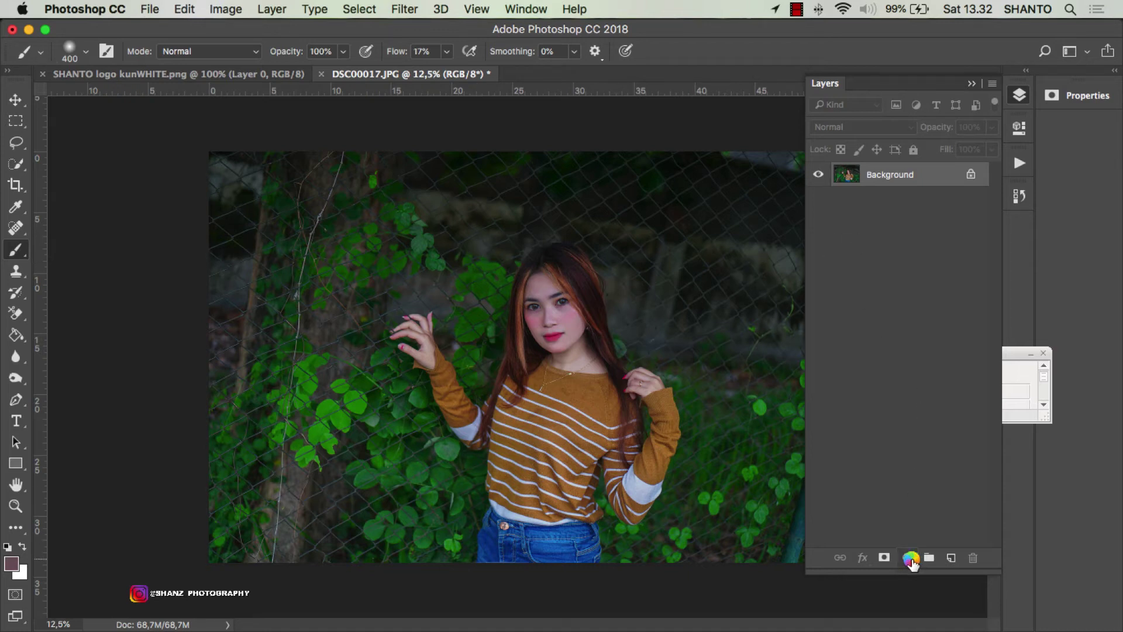
Step: Duplicate the Background as Layer 1 and bring up the adjustment layer list
key("super+j")
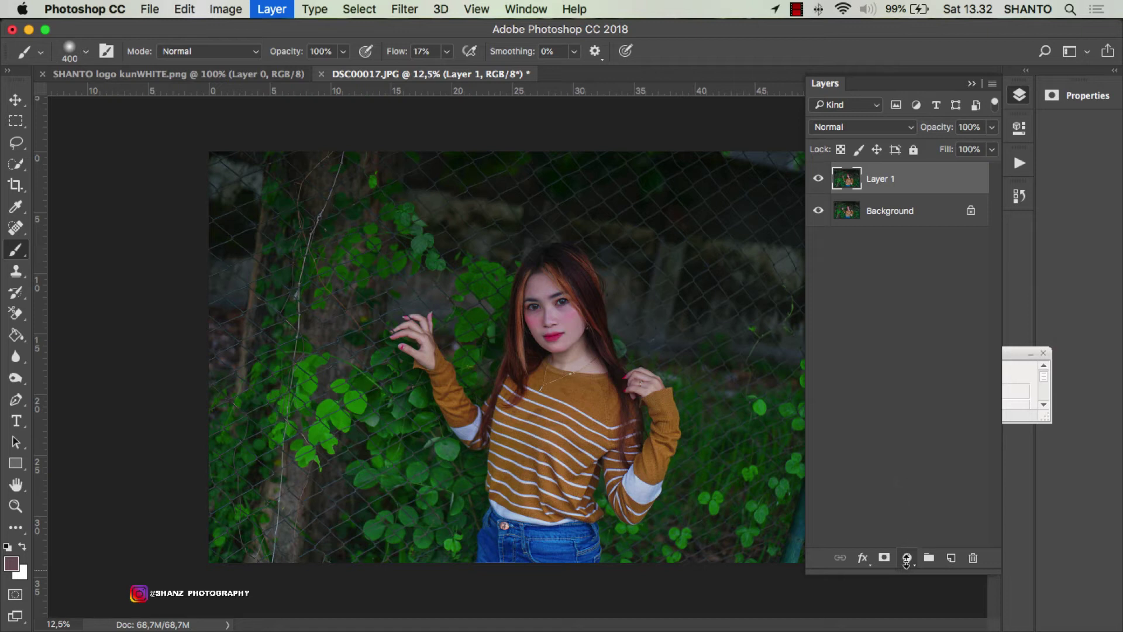
left_click(908, 559)
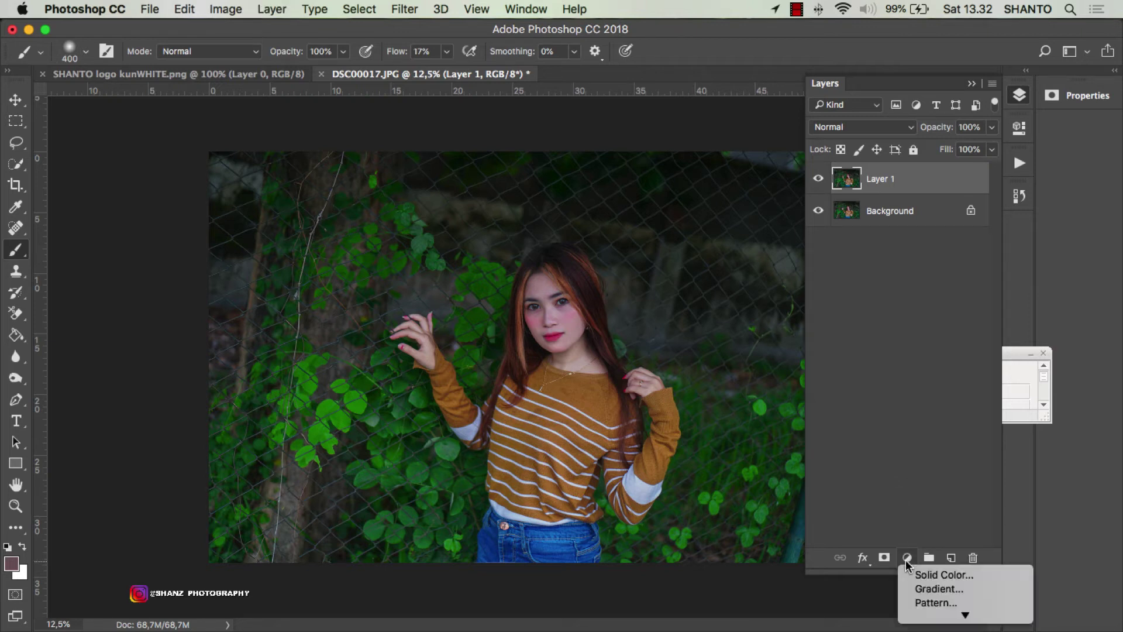
left_click(907, 558)
left_click(908, 559)
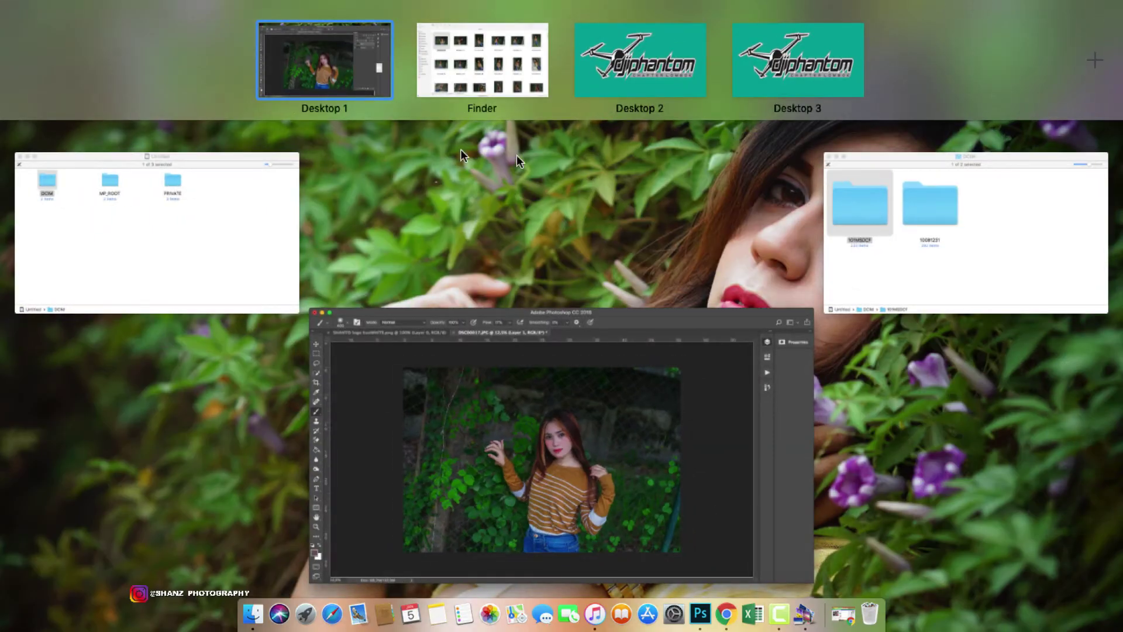
left_click(527, 75)
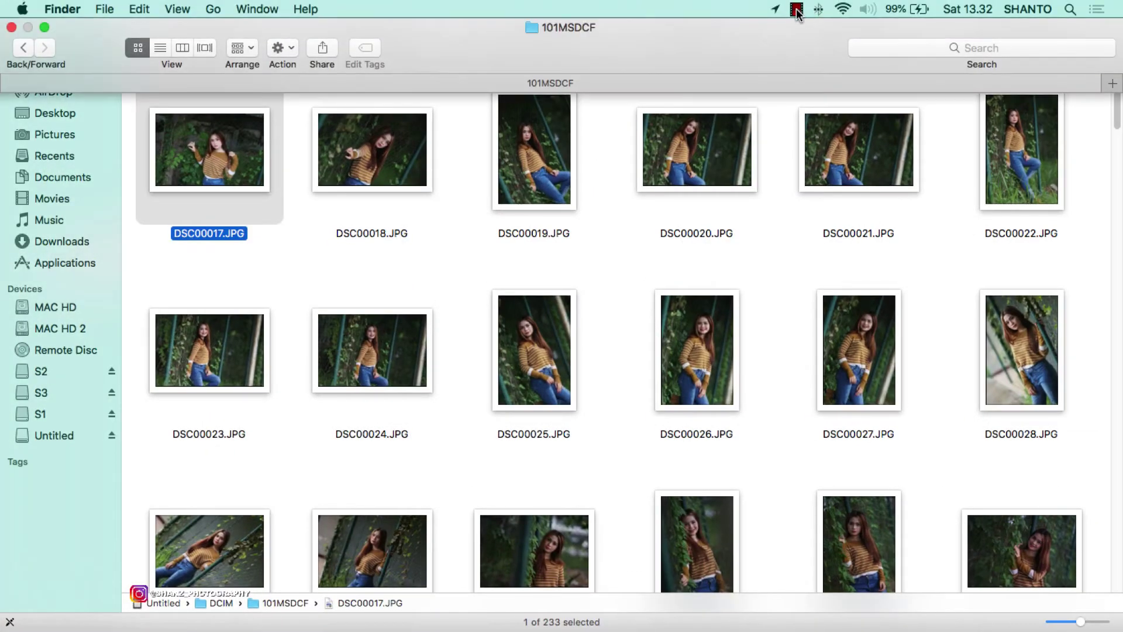
left_click(797, 9)
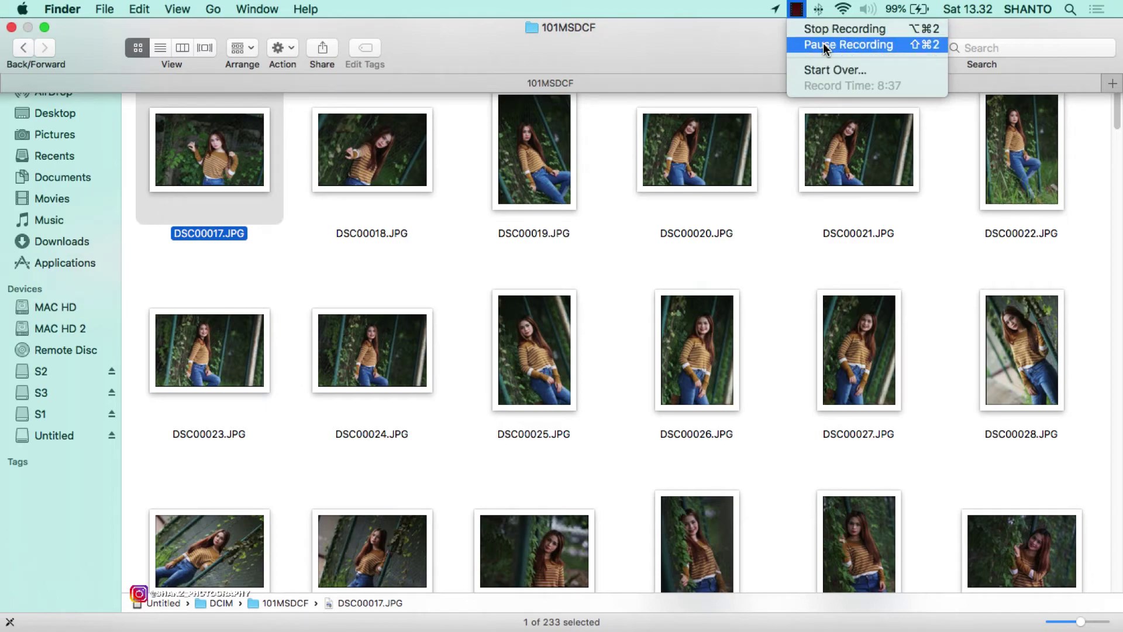
left_click(823, 44)
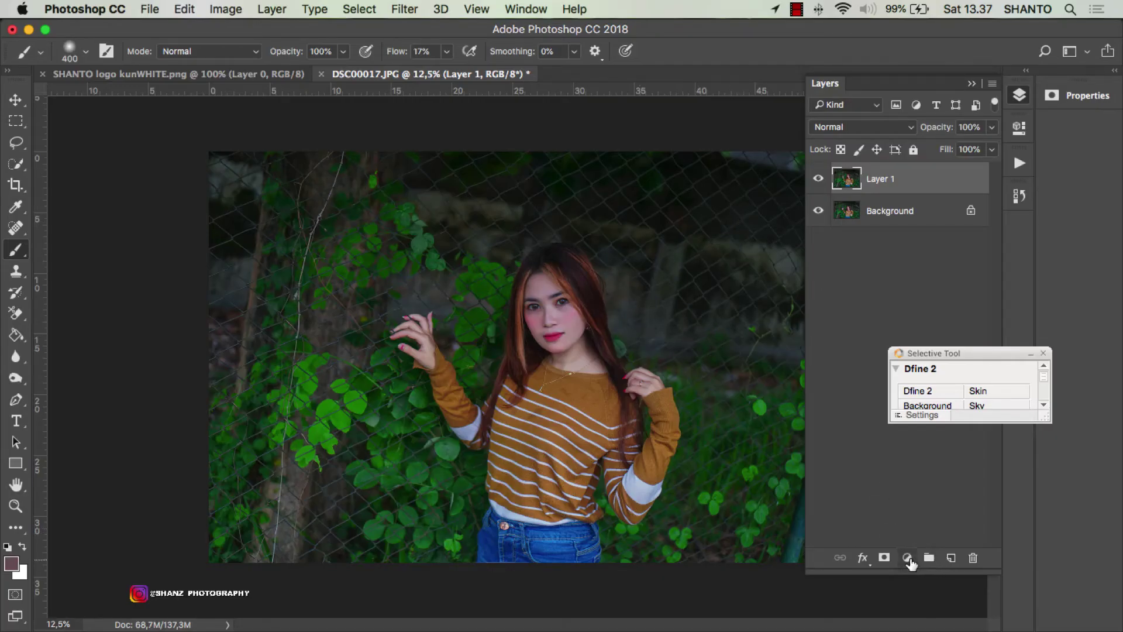
Step: Add a Color Lookup adjustment layer and try the Gold-Blue abstract profile
left_click(910, 560)
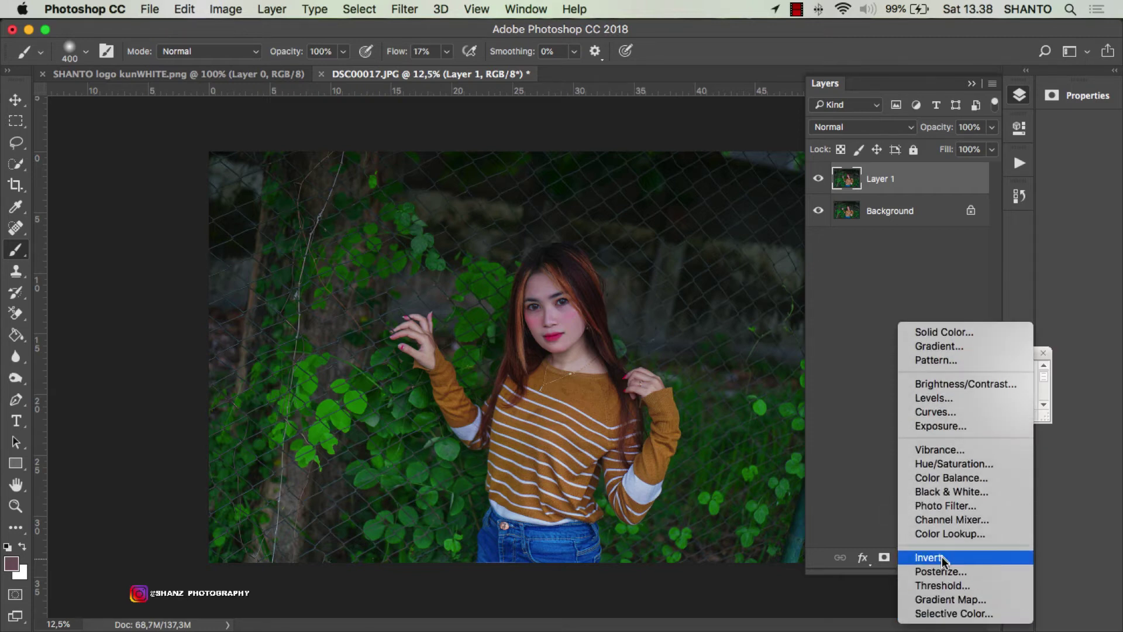
key("Escape")
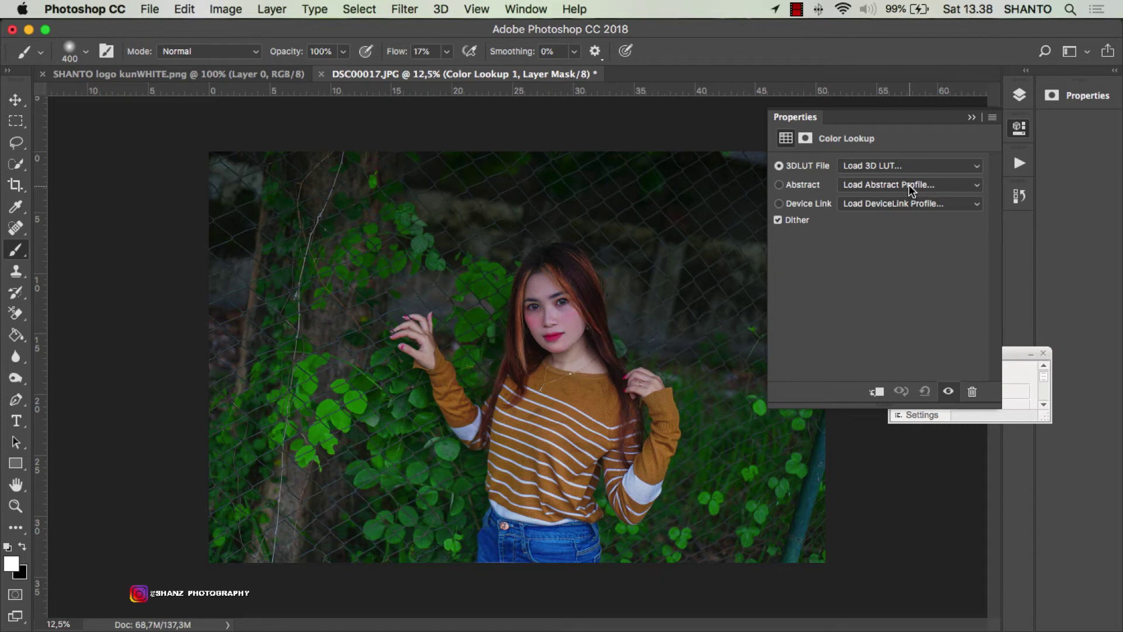
left_click(908, 186)
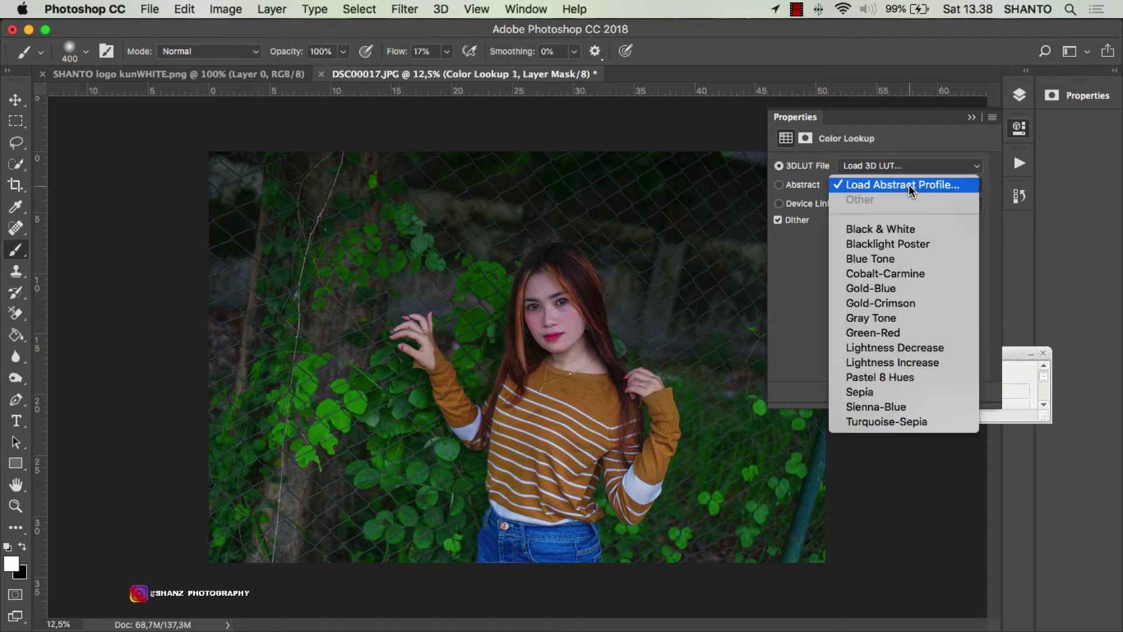
left_click(900, 287)
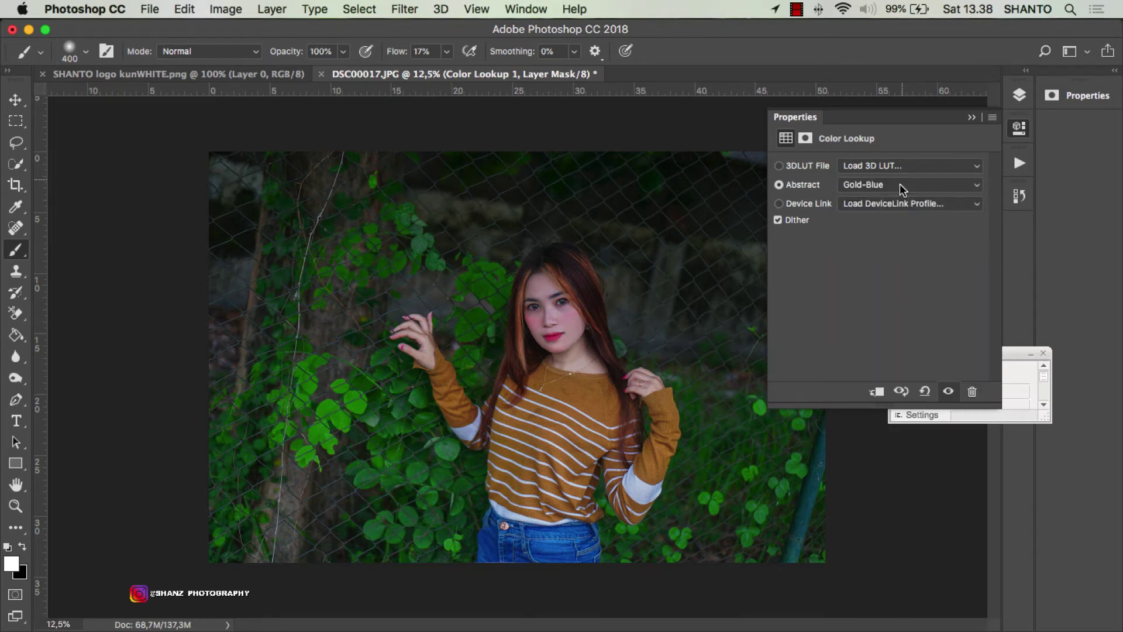
Step: Preview the Cobalt-Carmine, Gold-Crimson, Gray Tone and Green-Red abstract profiles
left_click(899, 186)
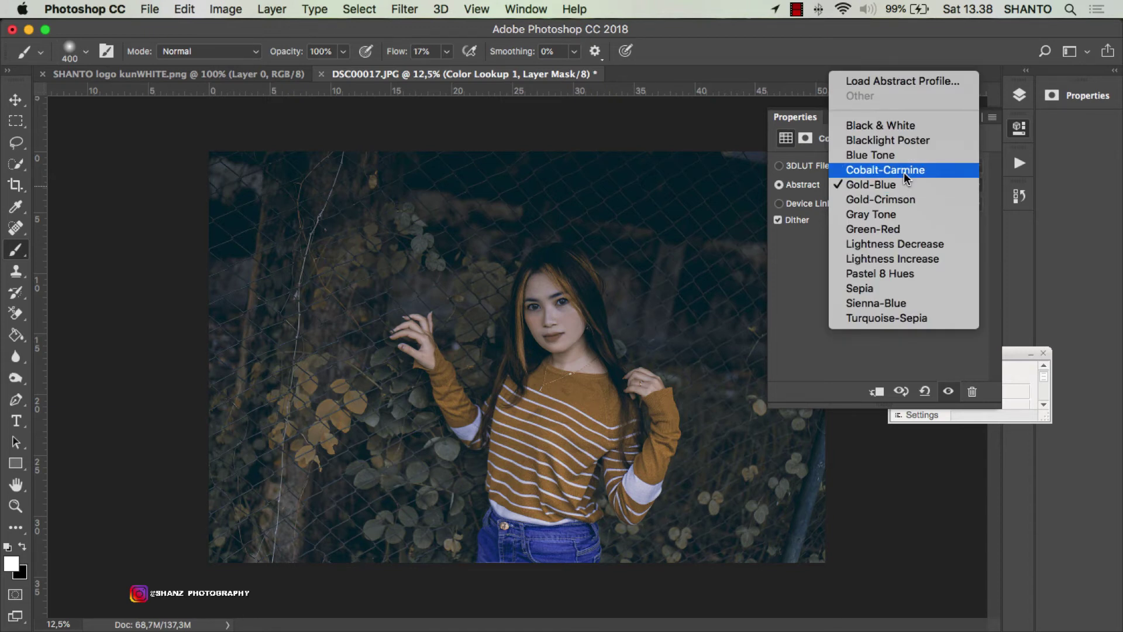
left_click(904, 172)
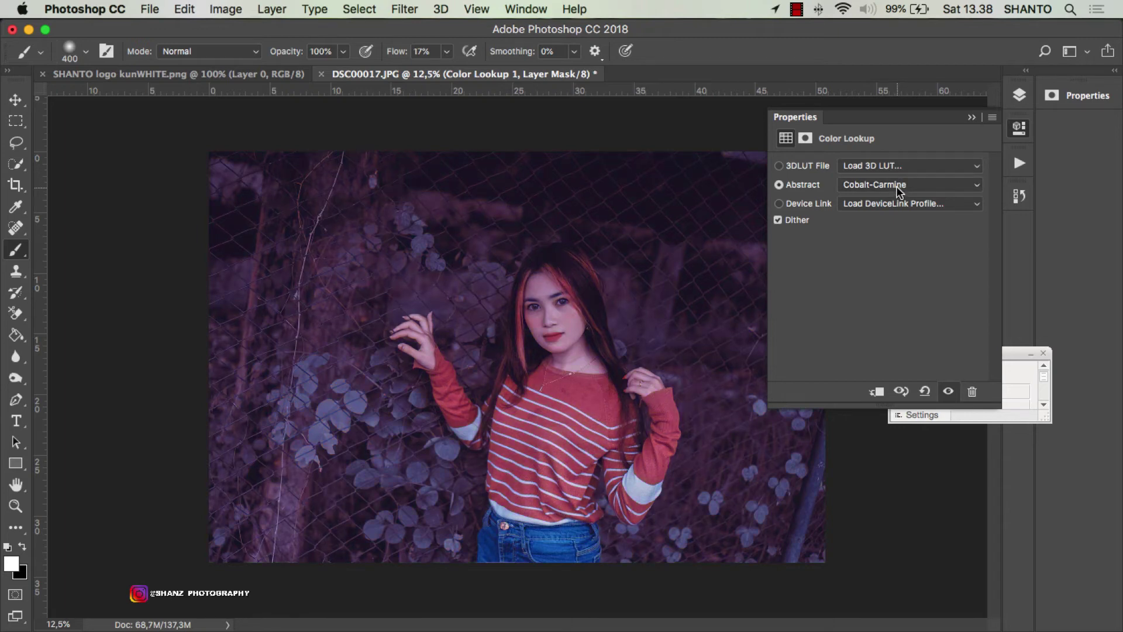
left_click(896, 186)
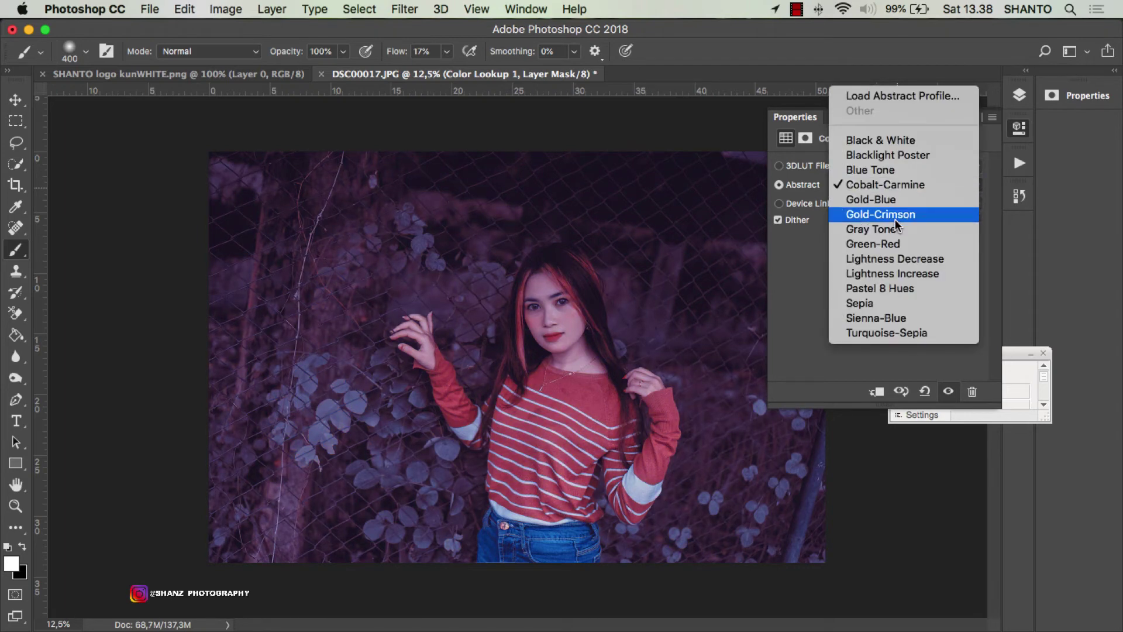
left_click(895, 218)
left_click(897, 184)
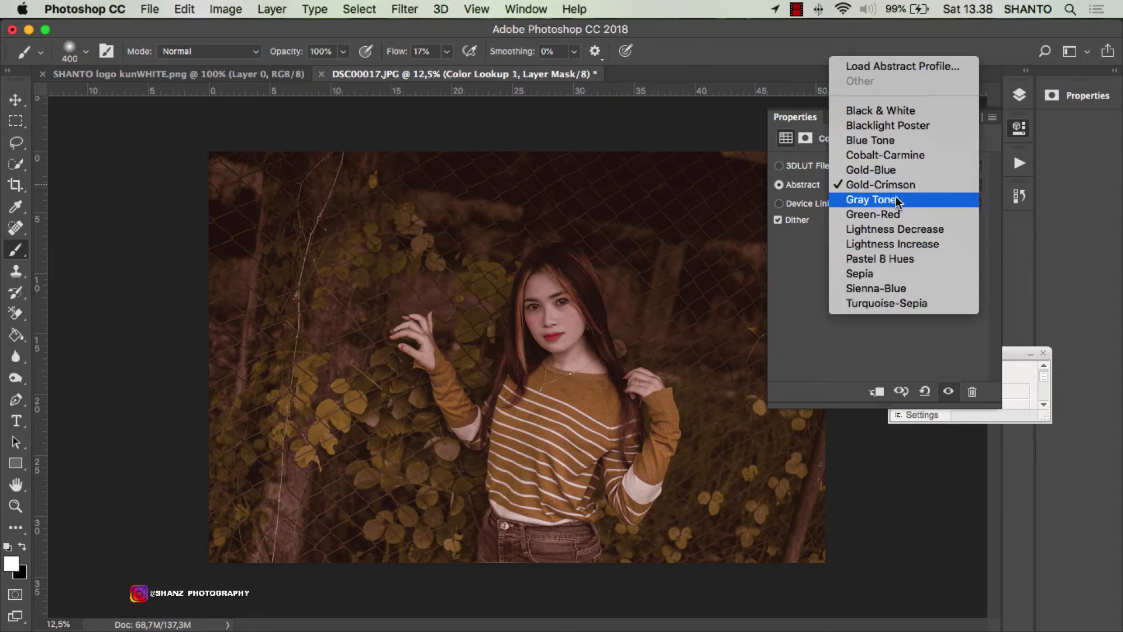
left_click(898, 201)
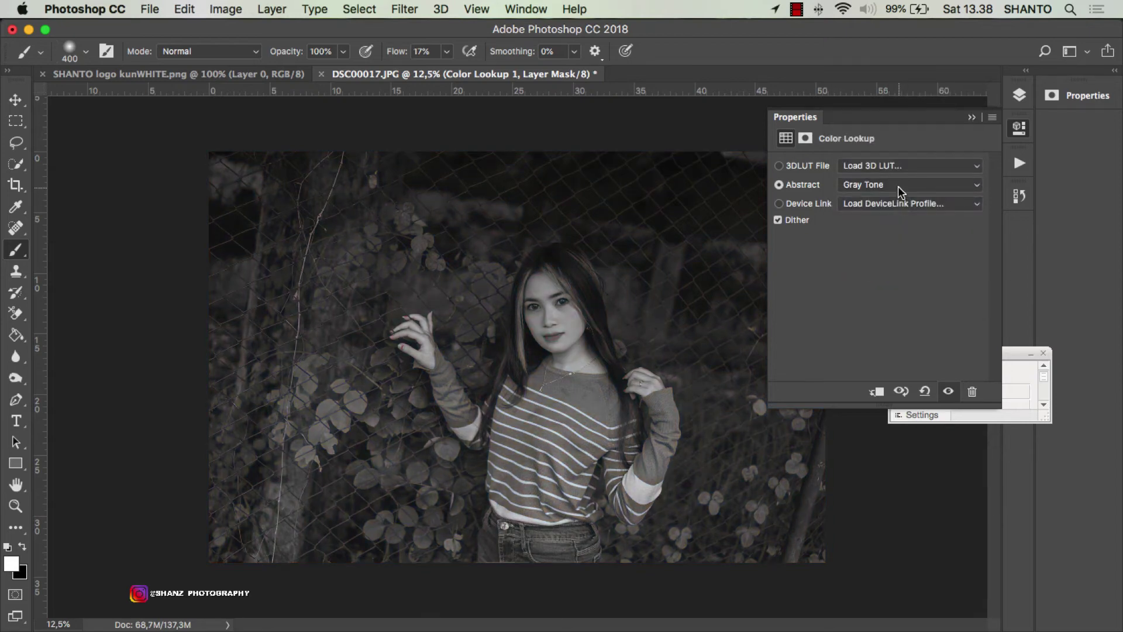
left_click(897, 186)
left_click(898, 198)
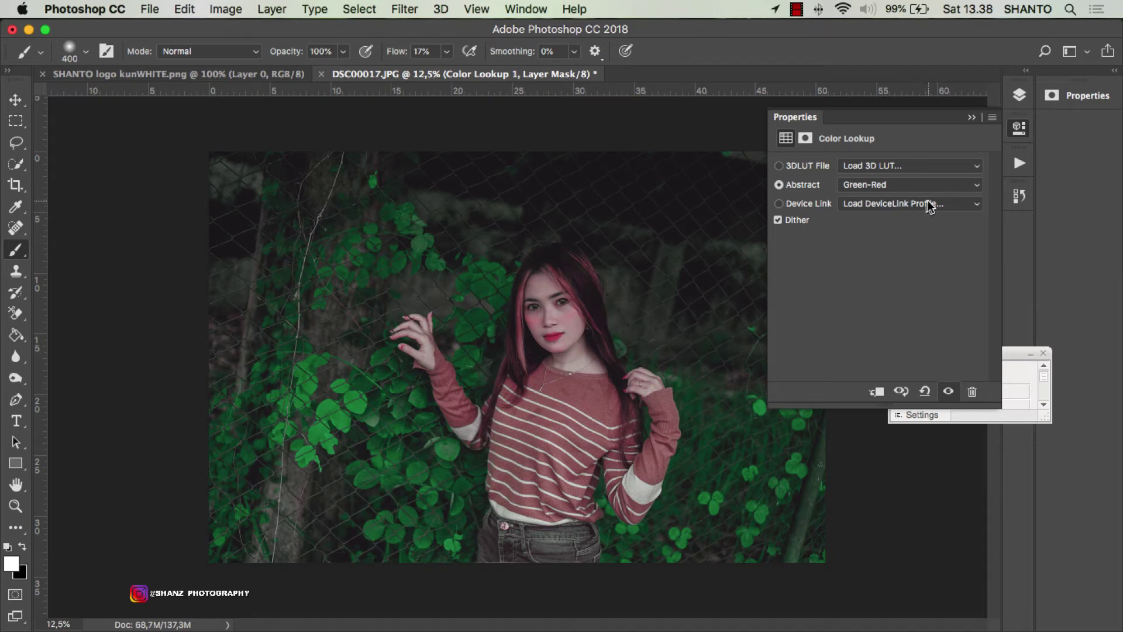
Step: Try Lightness Decrease, Lightness Increase and Pastel 8 Hues, ending on Sienna-Blue
left_click(911, 185)
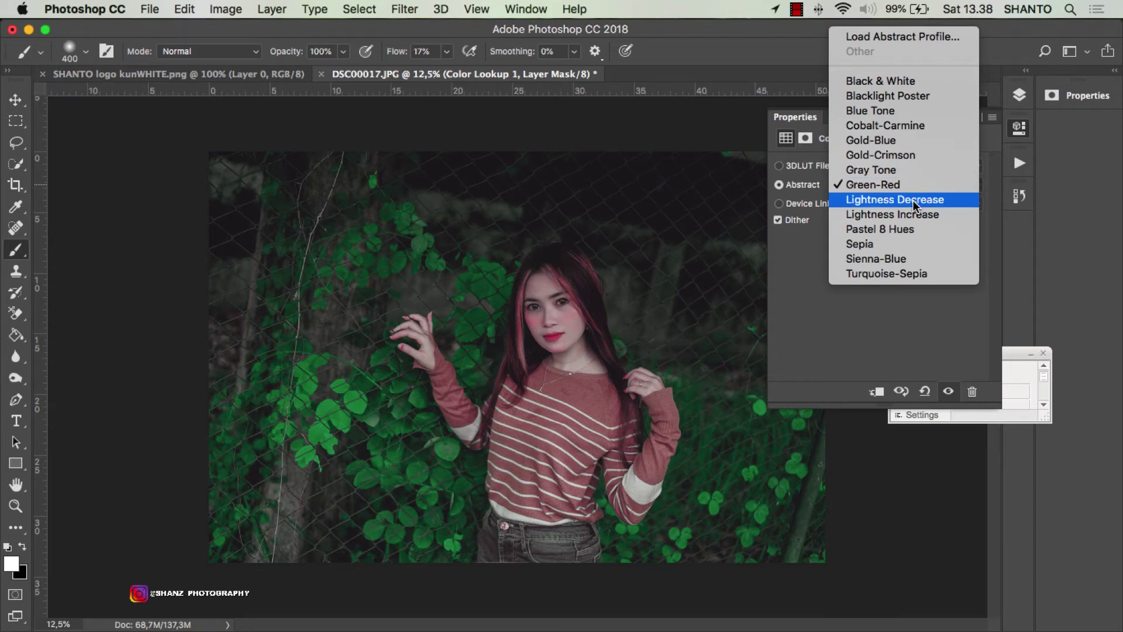
left_click(913, 200)
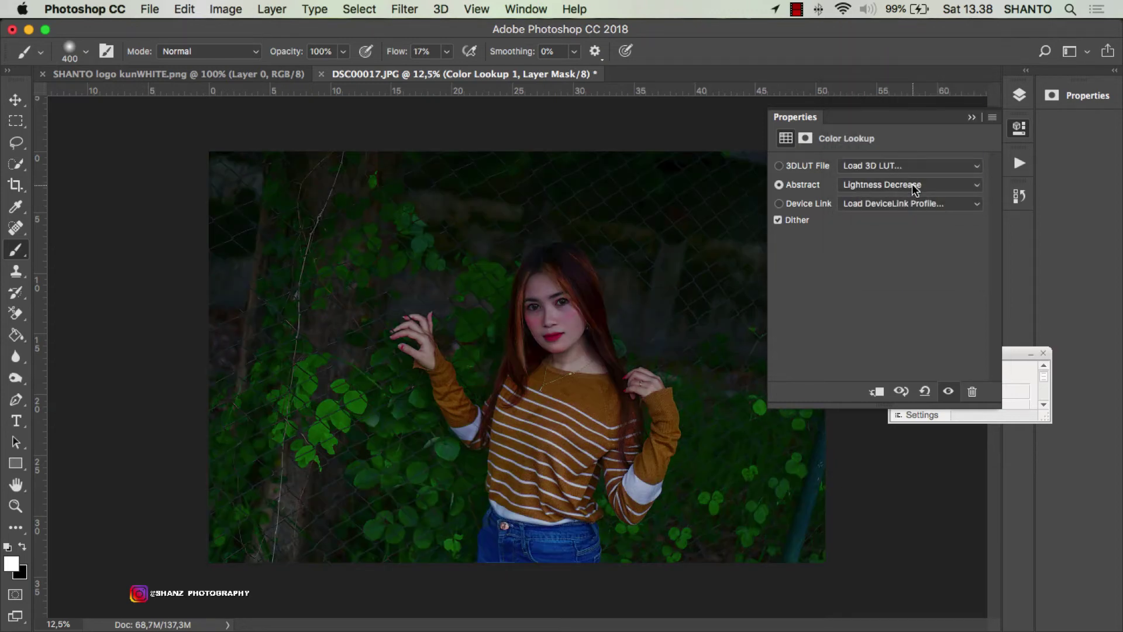
left_click(911, 184)
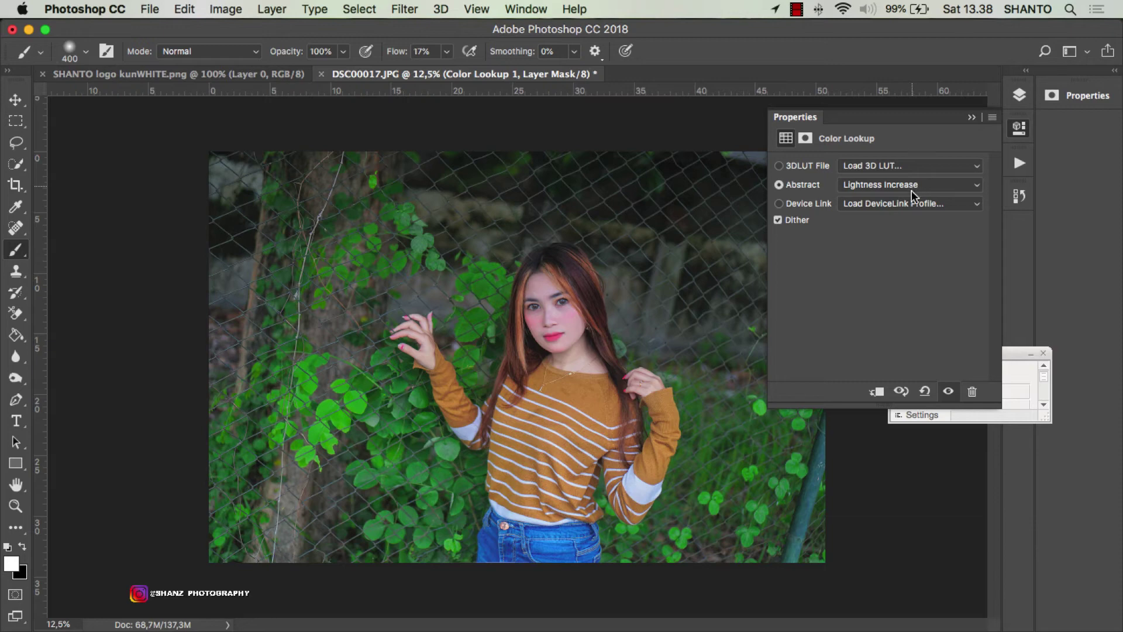
left_click(912, 188)
left_click(911, 198)
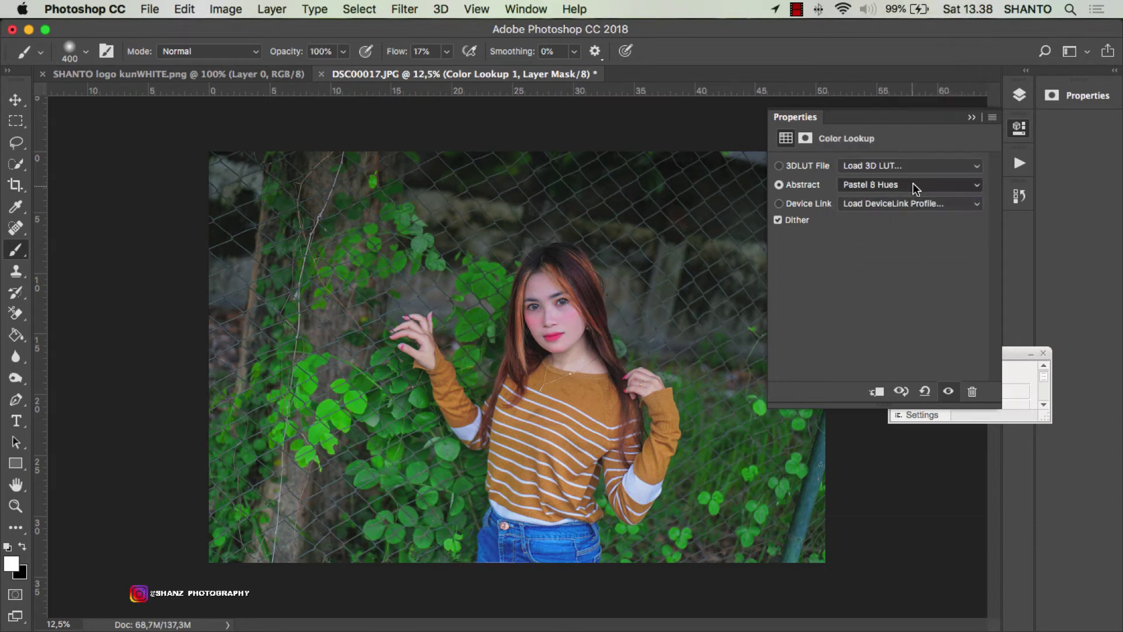
left_click(916, 186)
left_click(914, 214)
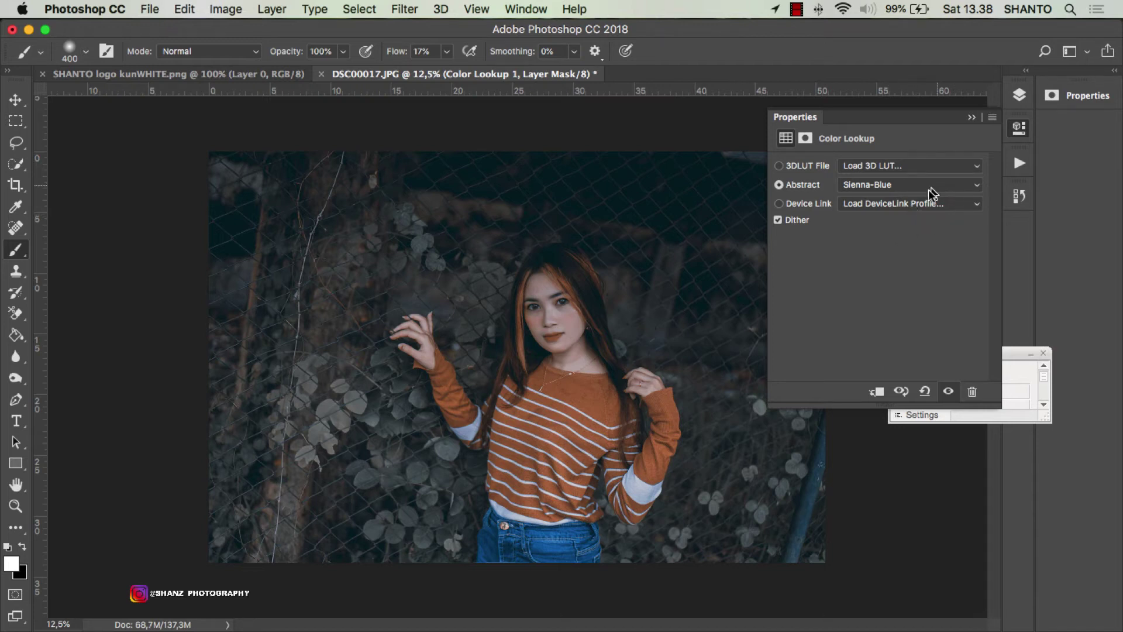
left_click(914, 205)
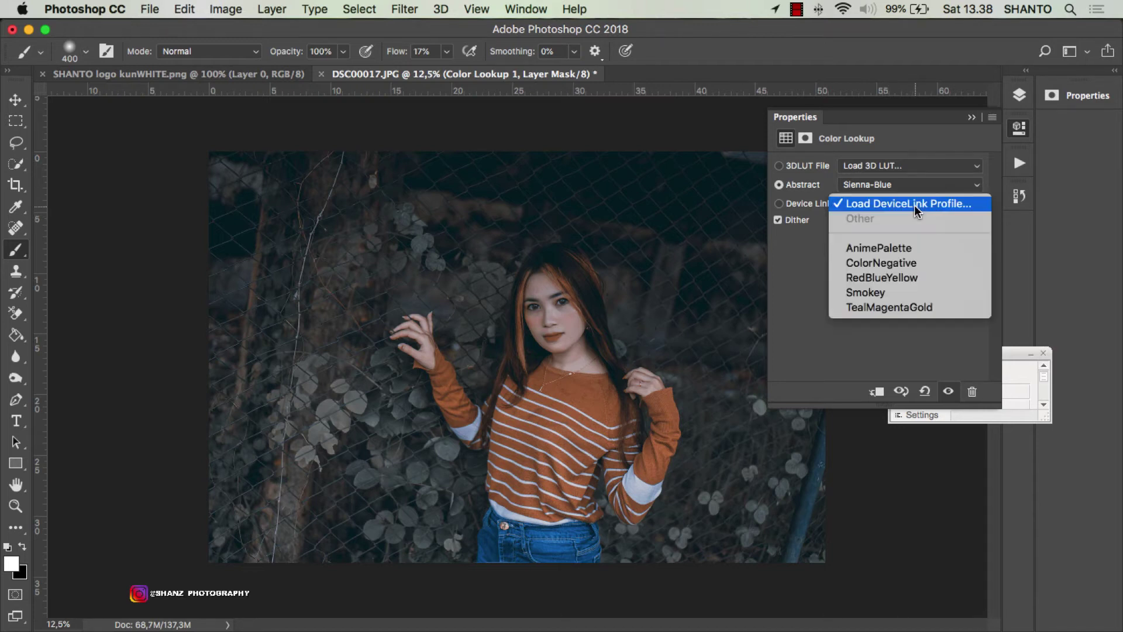
left_click(920, 253)
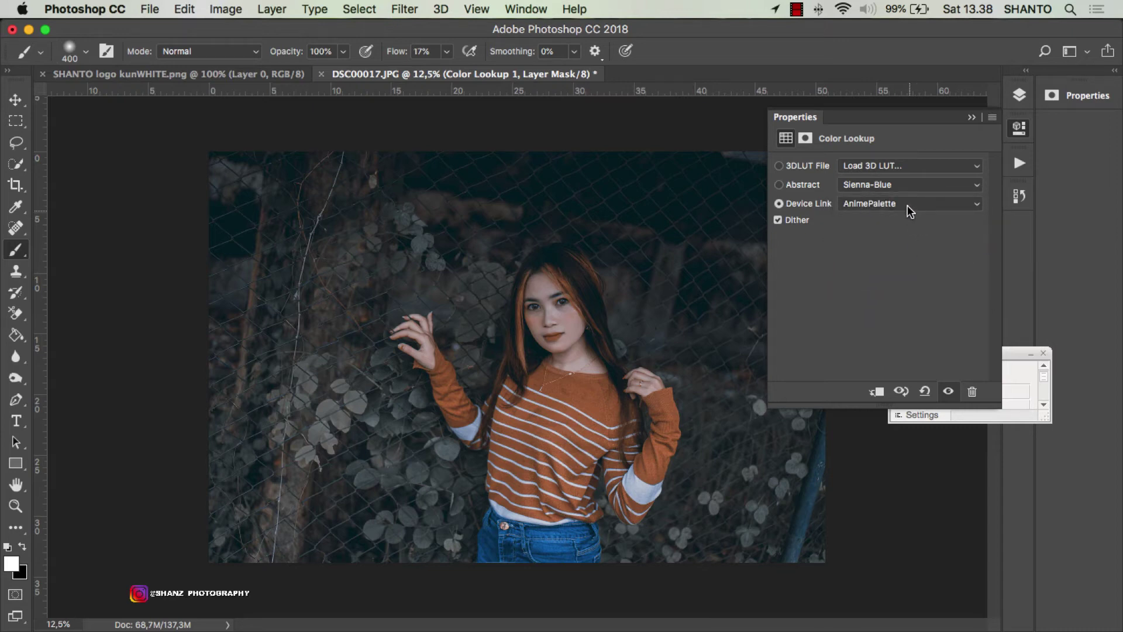
left_click(908, 205)
left_click(908, 219)
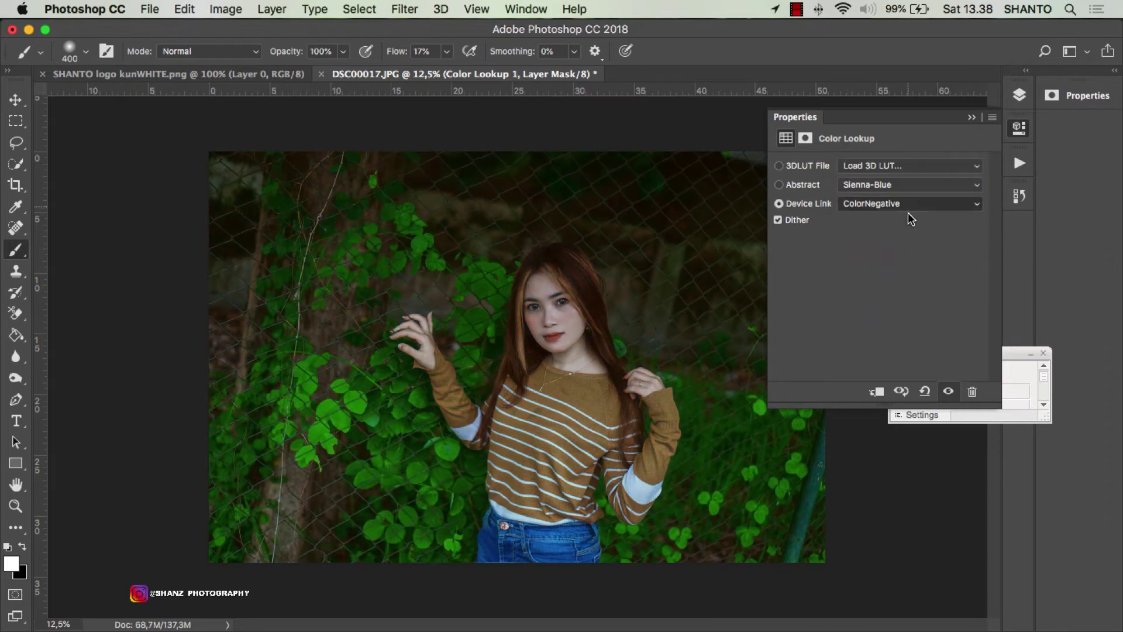
left_click(908, 202)
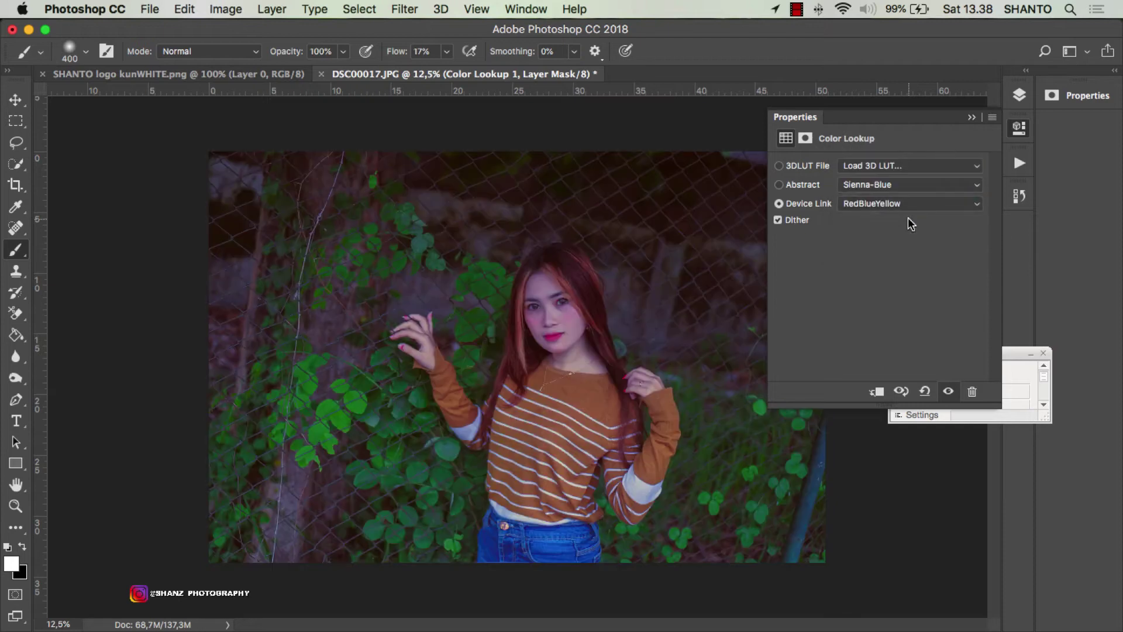
left_click(908, 206)
left_click(906, 219)
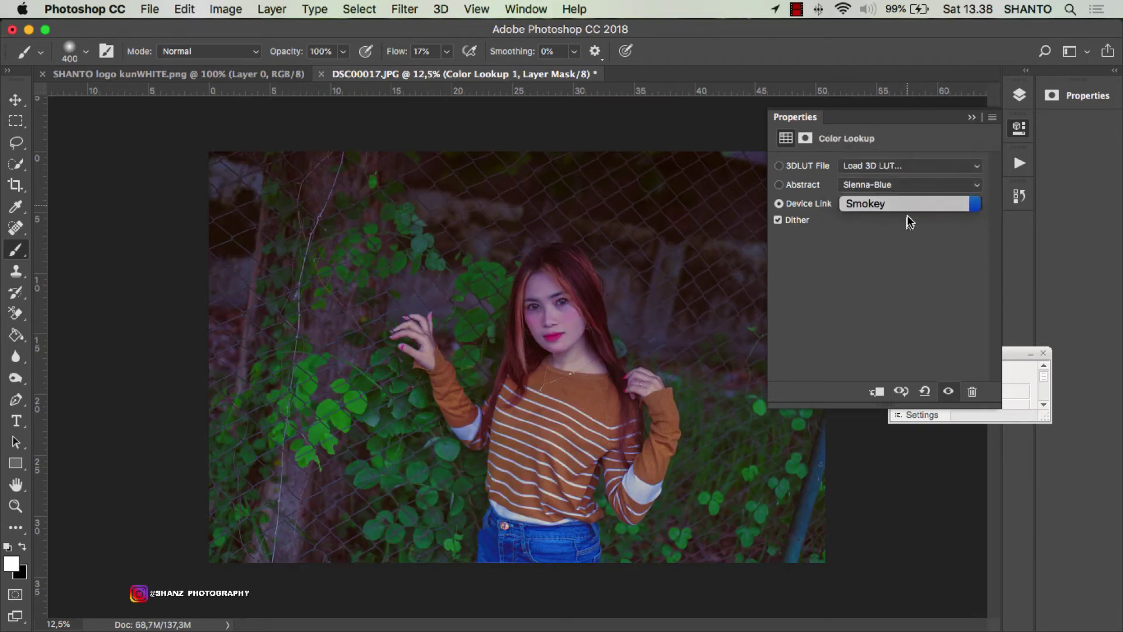
left_click(911, 202)
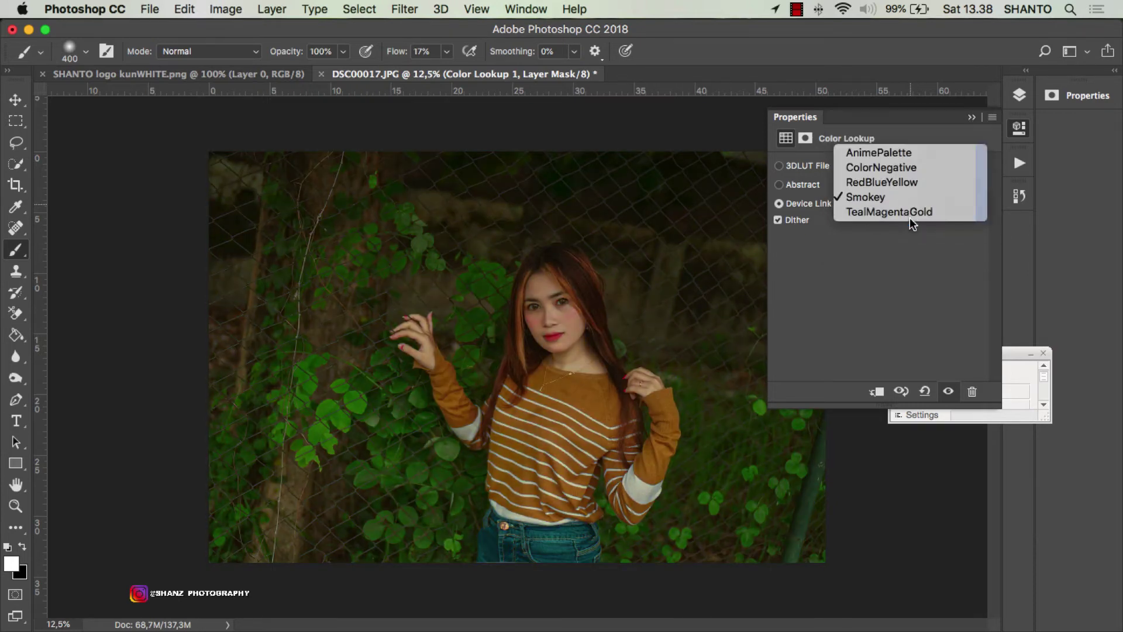
left_click(910, 206)
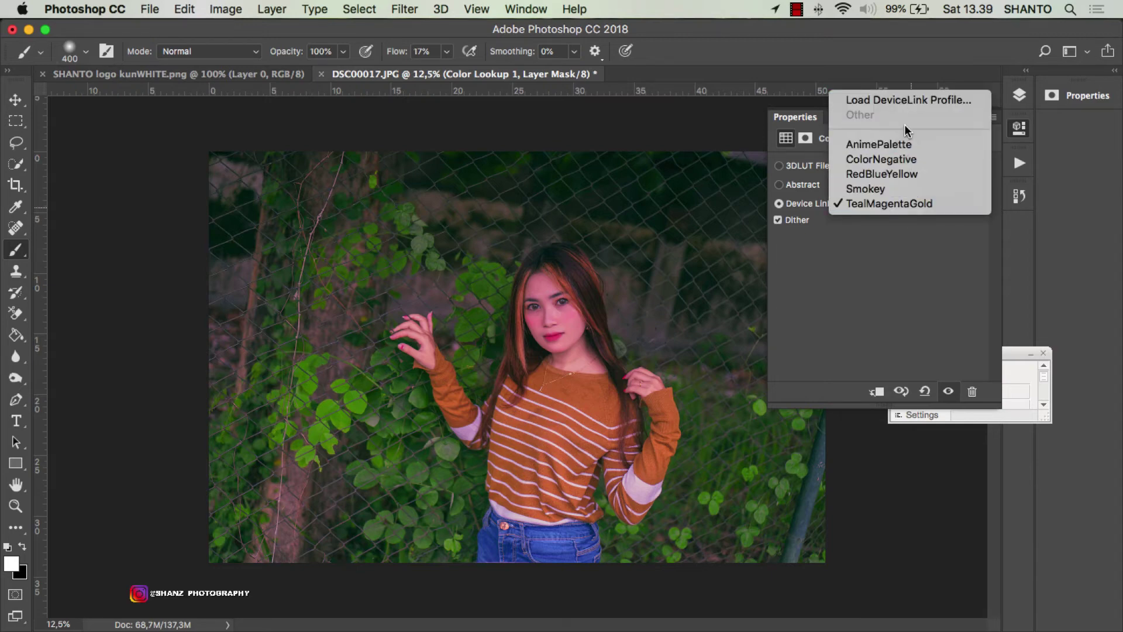
left_click(904, 144)
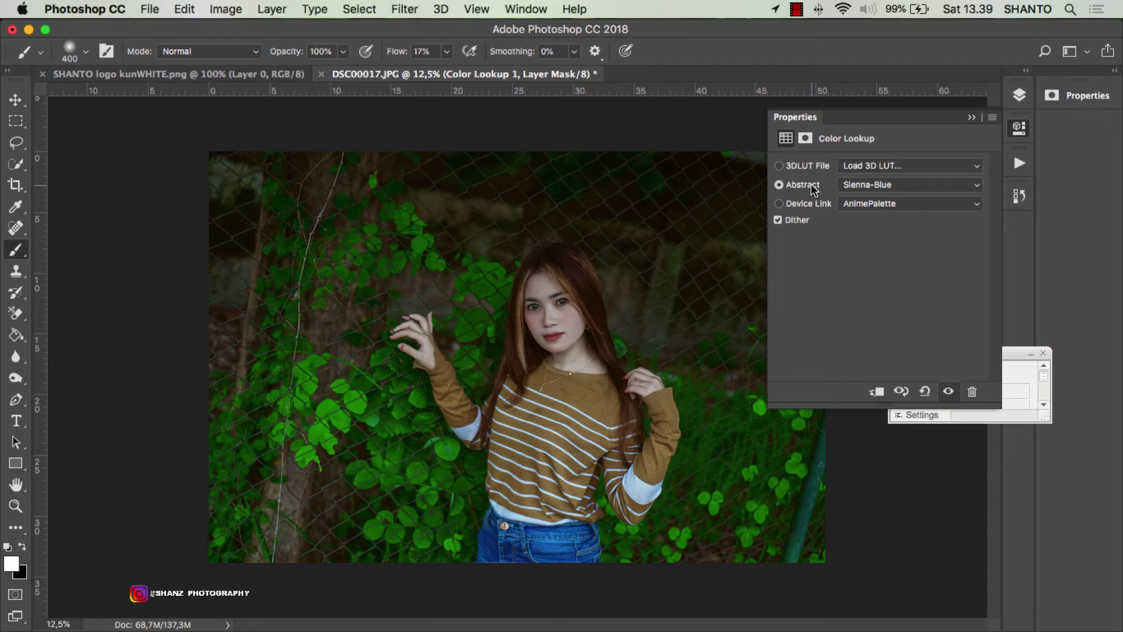
Step: Apply the FallColors.look 3D LUT and browse the abstract profiles without changing them
left_click(902, 167)
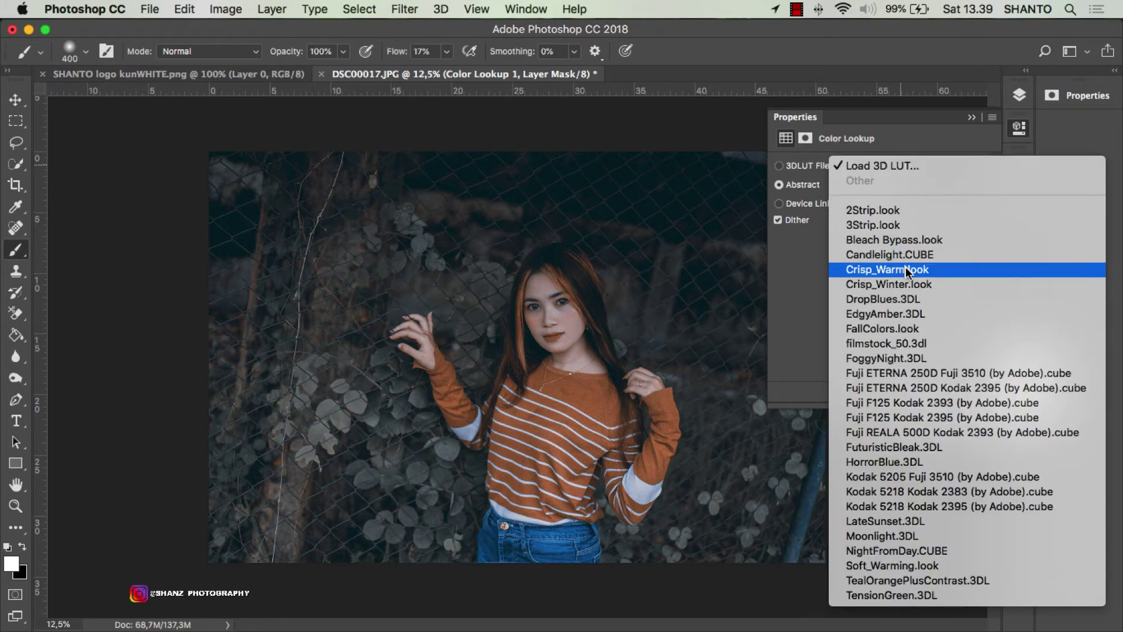
left_click(915, 325)
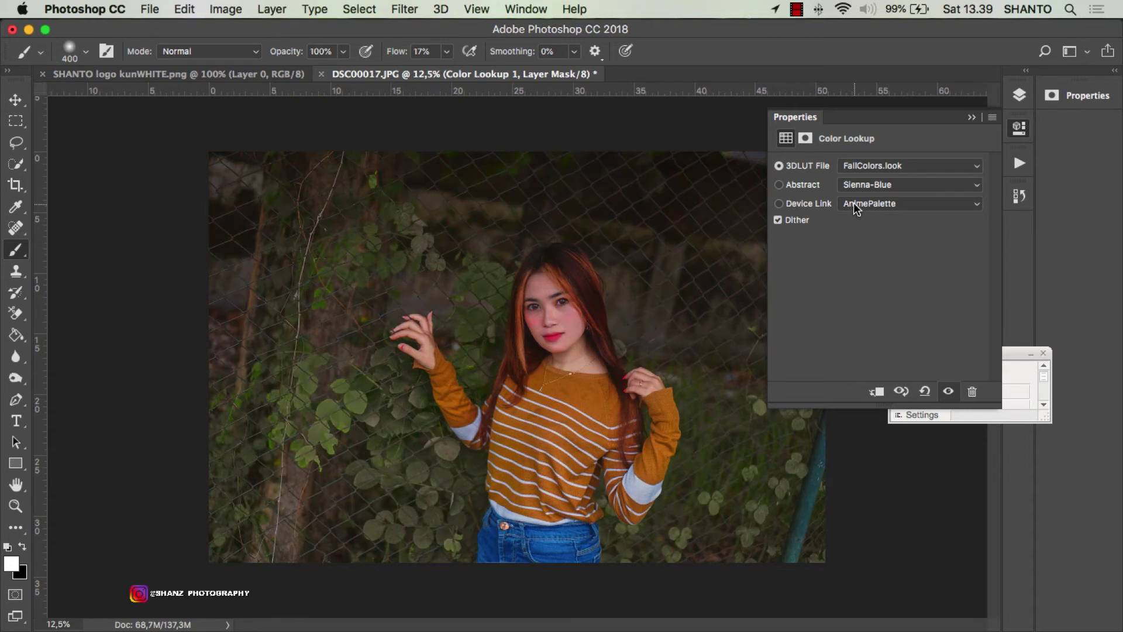
left_click(861, 186)
scroll(861, 187, "up", 3)
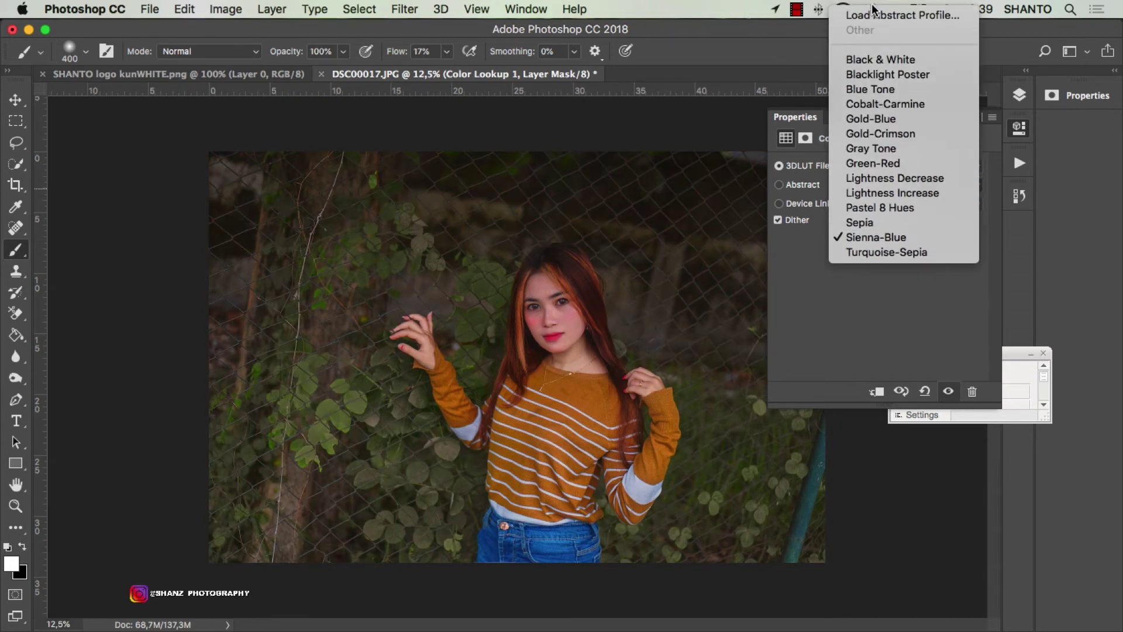
left_click(896, 298)
Step: Apply EdgyAmber.3DL, then switch the 3D LUT to Candlelight.CUBE
left_click(892, 169)
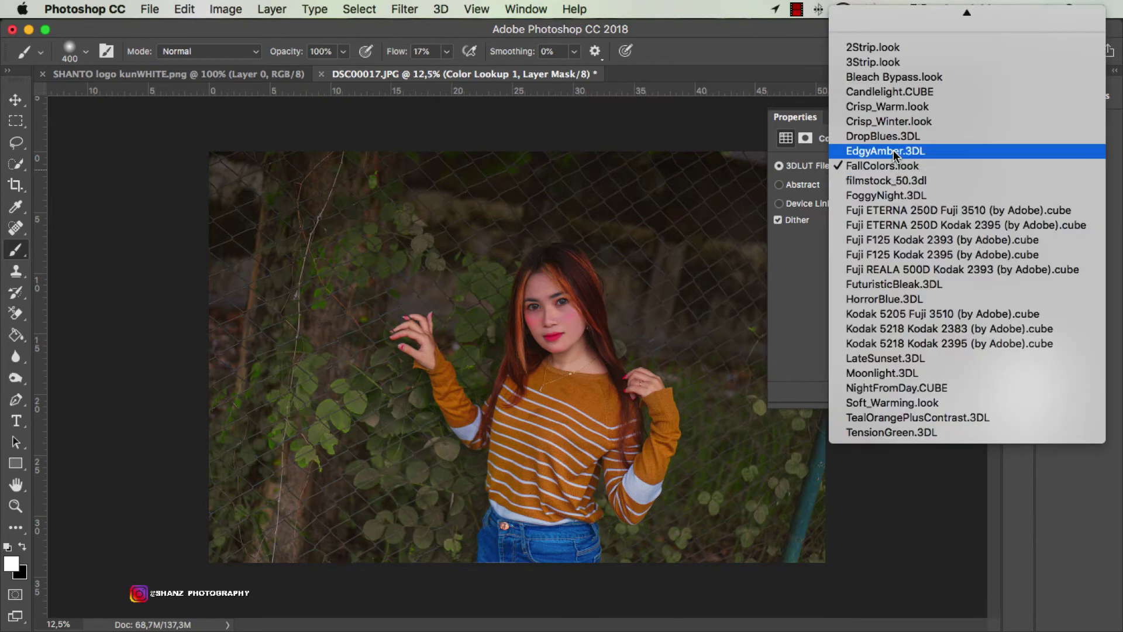
left_click(893, 150)
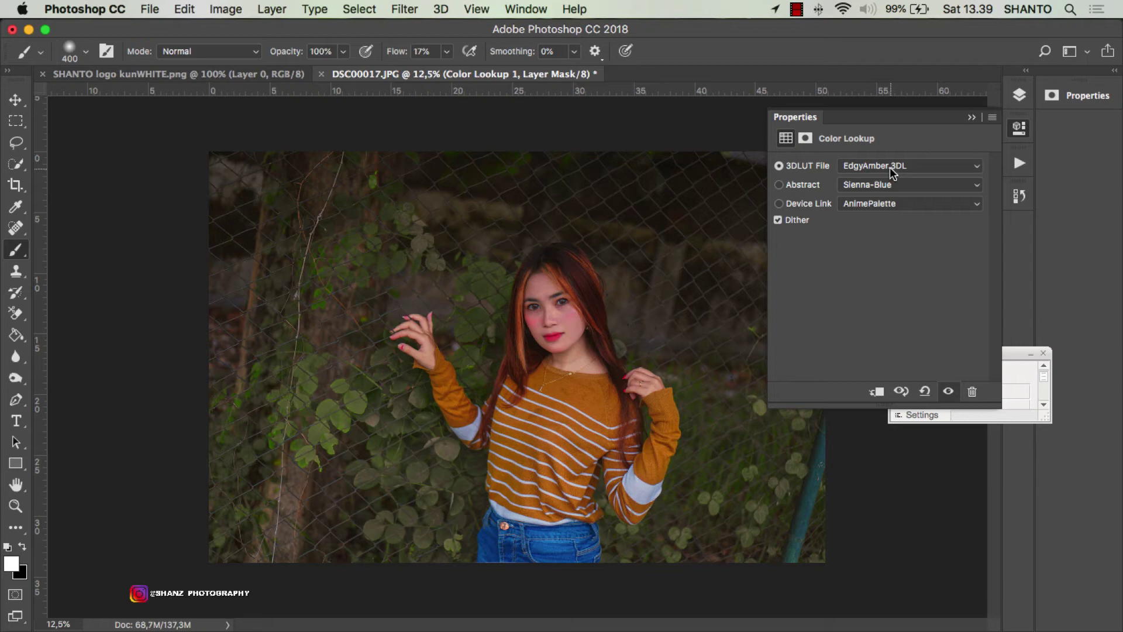
left_click(892, 168)
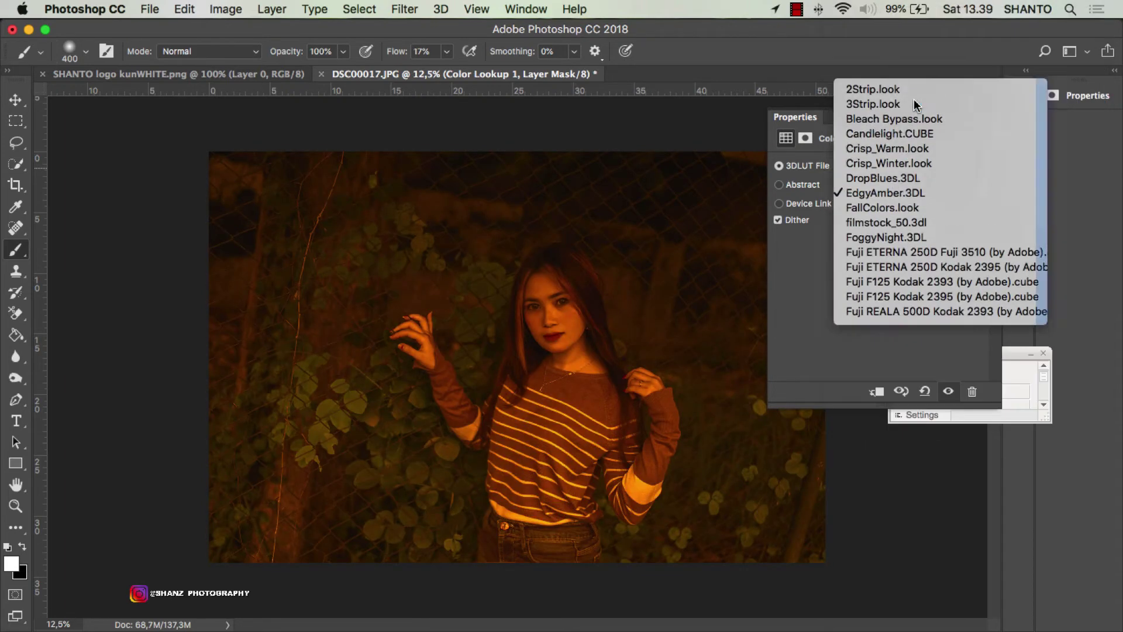
left_click(910, 133)
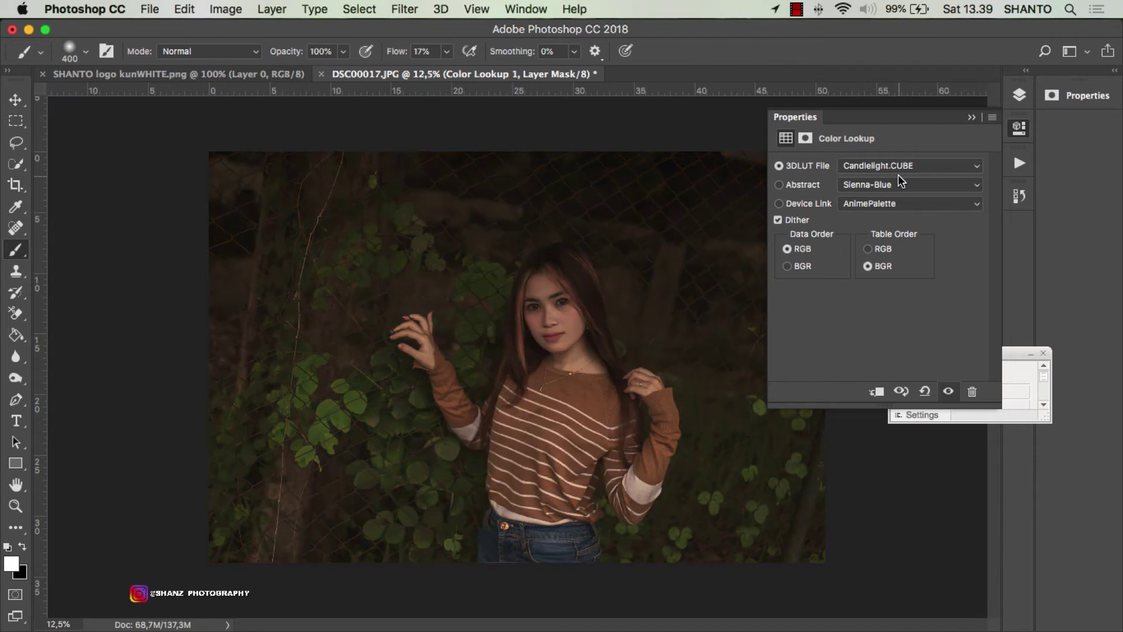
Step: Toggle the Table and Data Order options between RGB and BGR, restoring the originals
left_click(885, 250)
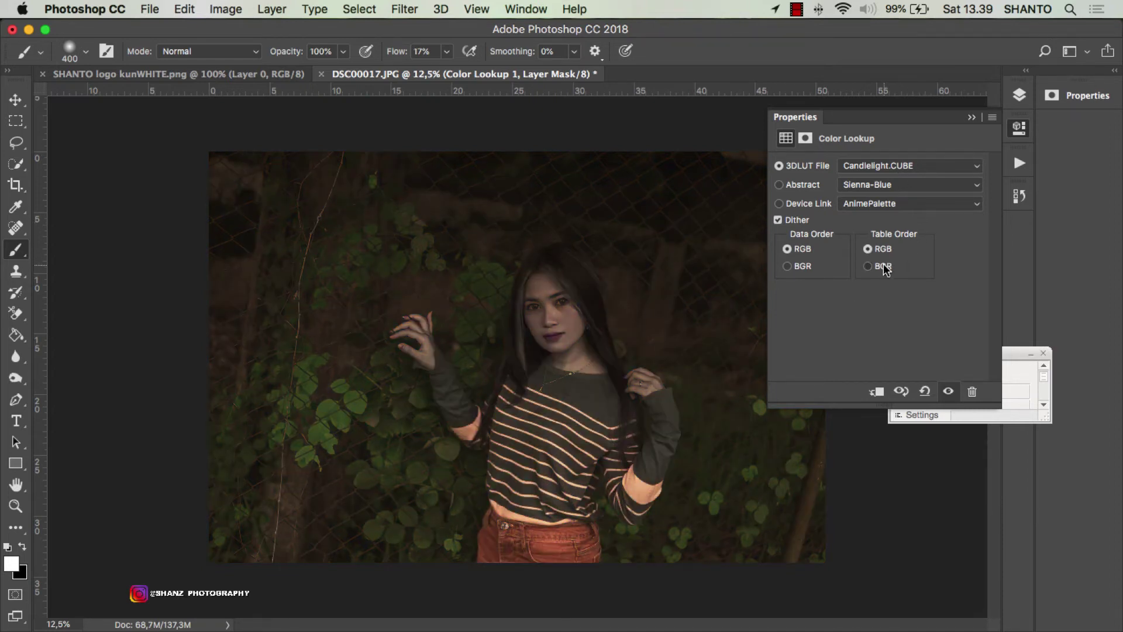
left_click(883, 266)
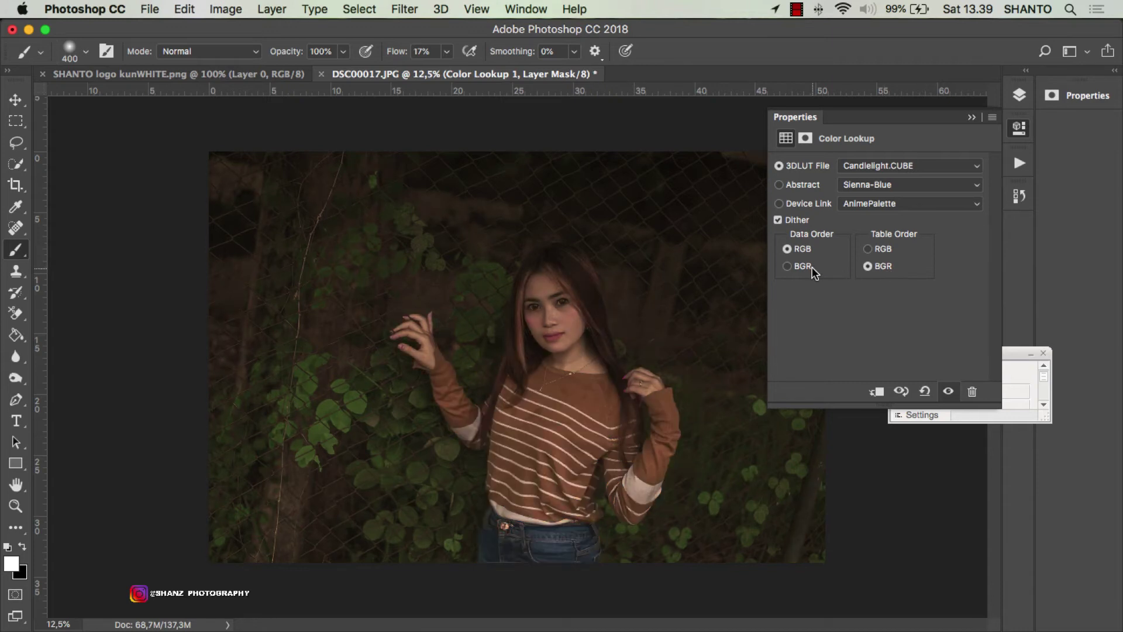
left_click(808, 268)
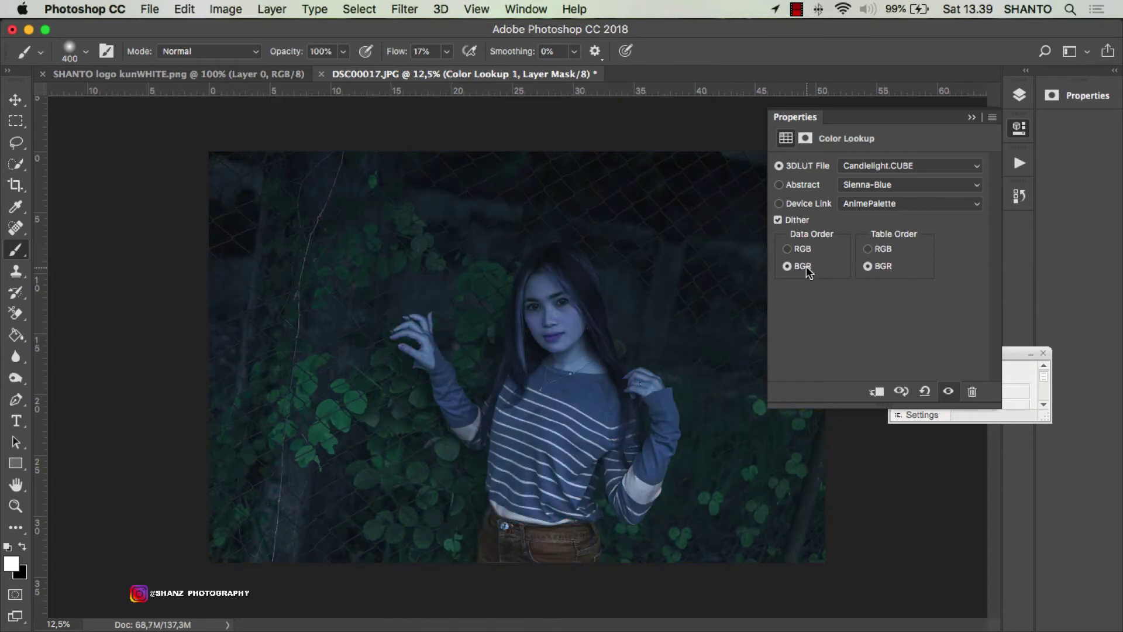
left_click(805, 252)
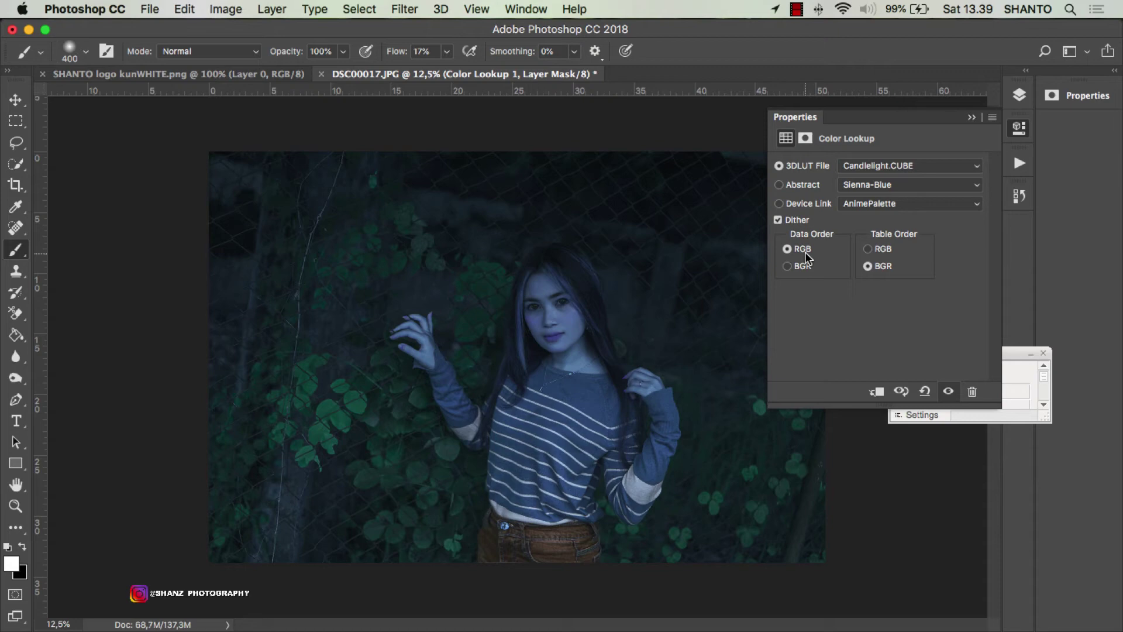
Step: Switch the lookup back to the Sienna-Blue abstract profile and return to the Layers panel
left_click(869, 186)
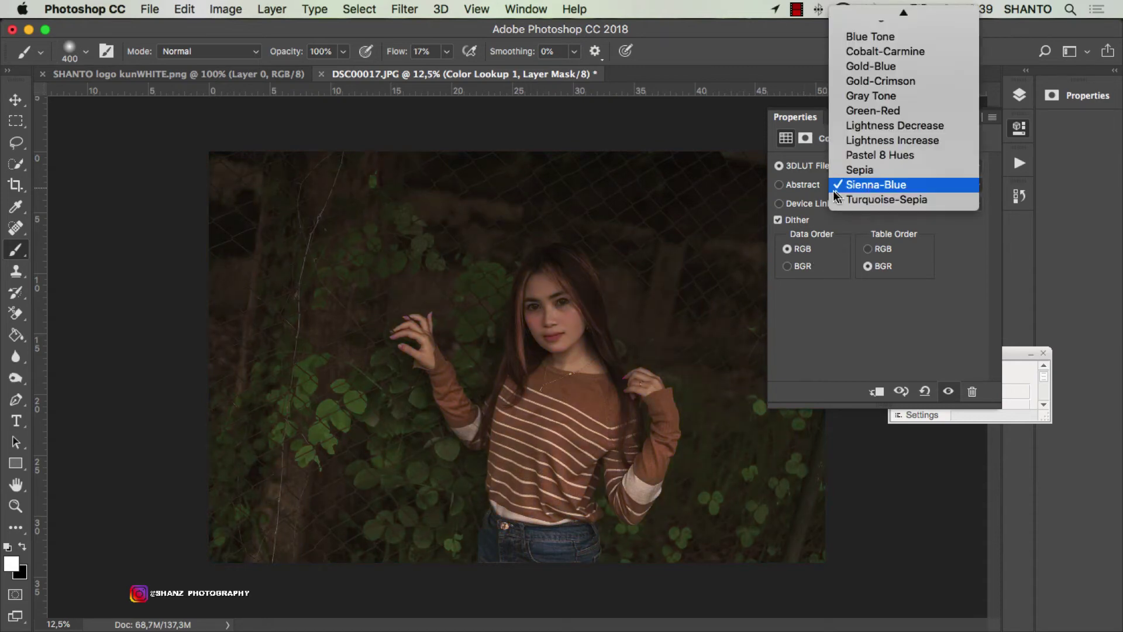
left_click(833, 191)
left_click(781, 186)
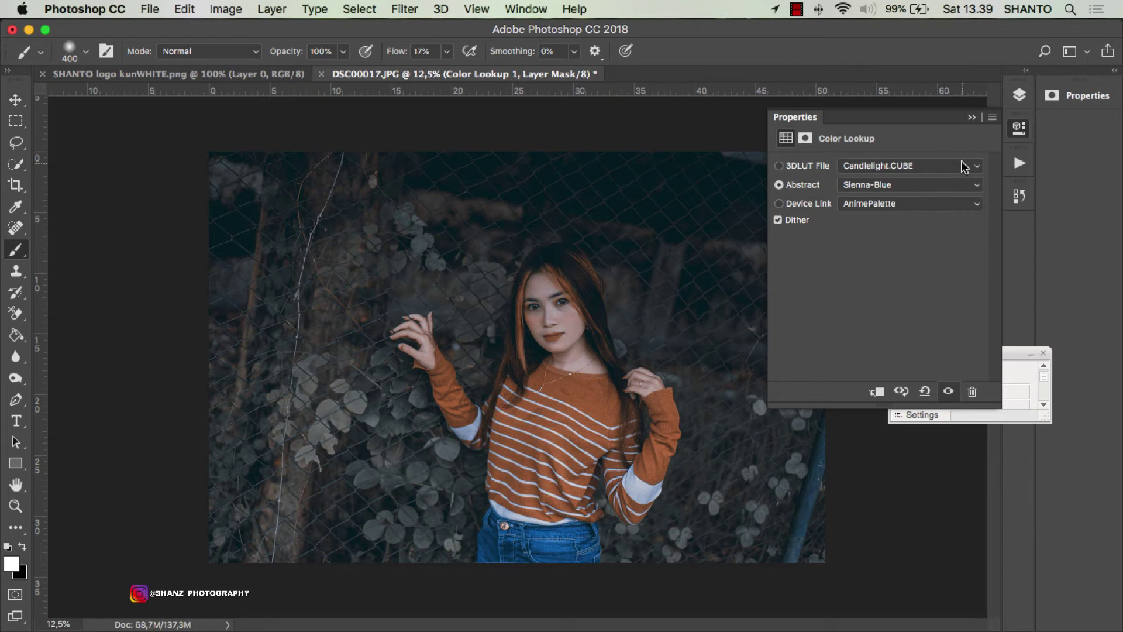
left_click(969, 118)
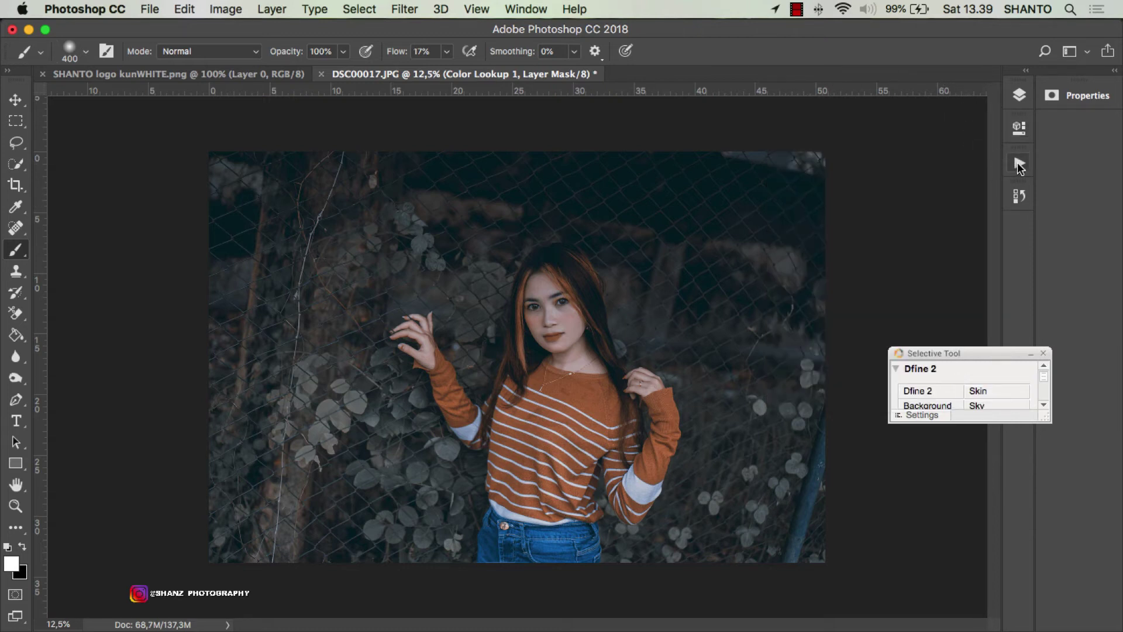
left_click(1021, 96)
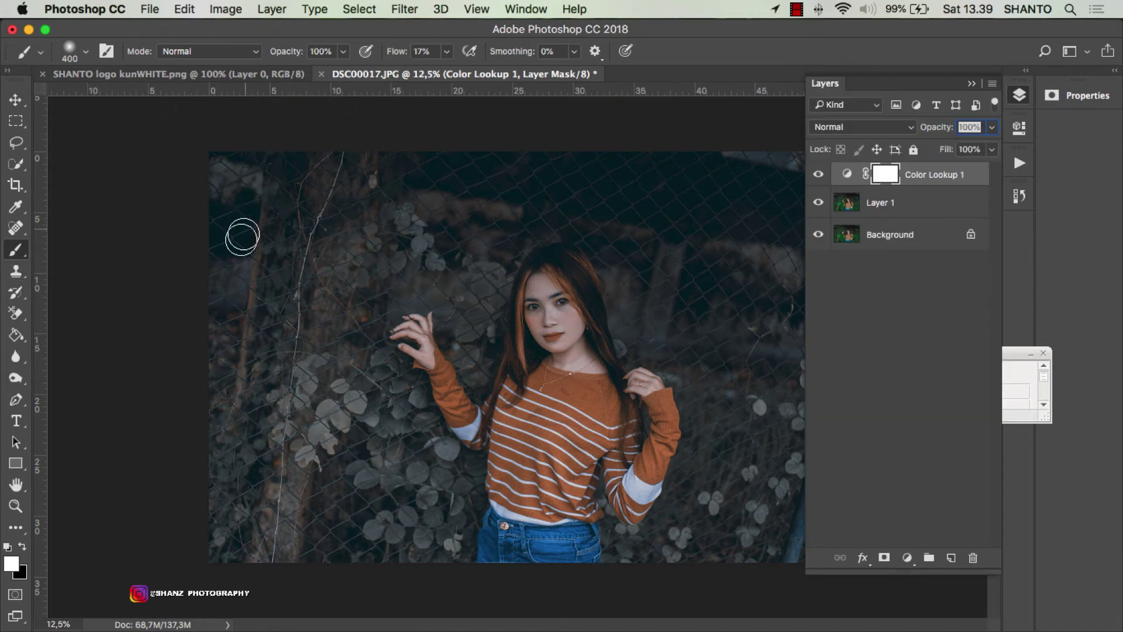
Step: With black foreground, mask the grade off her forehead, cheek, raised arm and hand
key("x")
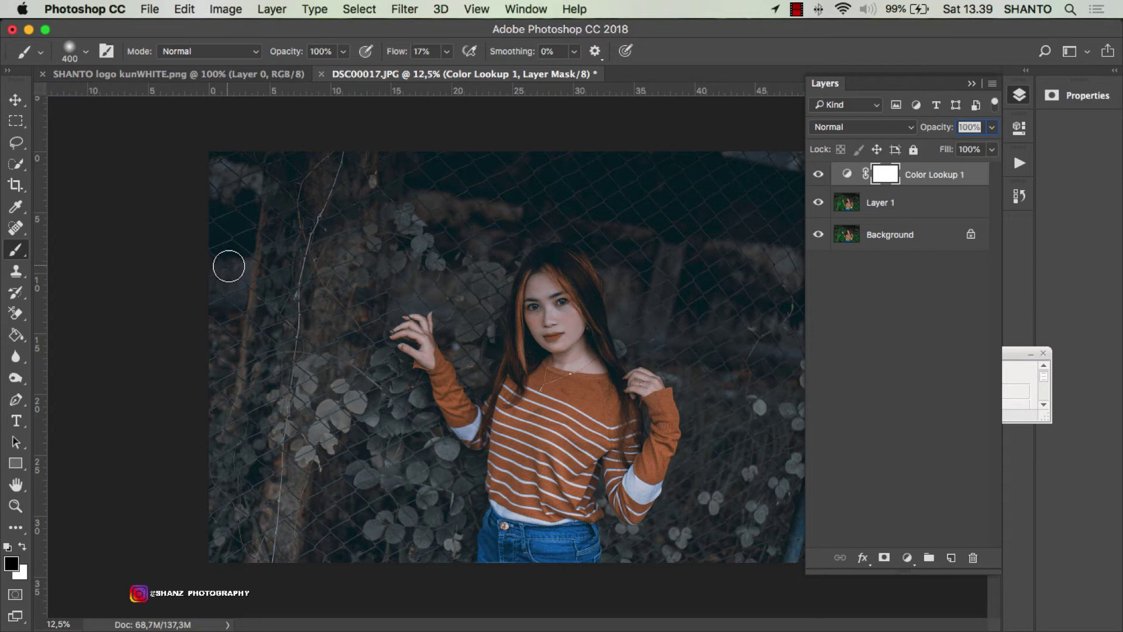
left_click_drag(552, 319, 546, 291)
mouse_move(545, 290)
left_mouse_down()
mouse_move(579, 354)
mouse_move(542, 291)
mouse_move(544, 325)
mouse_move(591, 363)
mouse_move(554, 338)
mouse_move(541, 293)
left_mouse_up()
mouse_move(524, 398)
left_mouse_down()
mouse_move(493, 429)
mouse_move(426, 328)
mouse_move(413, 328)
mouse_move(443, 356)
left_mouse_up()
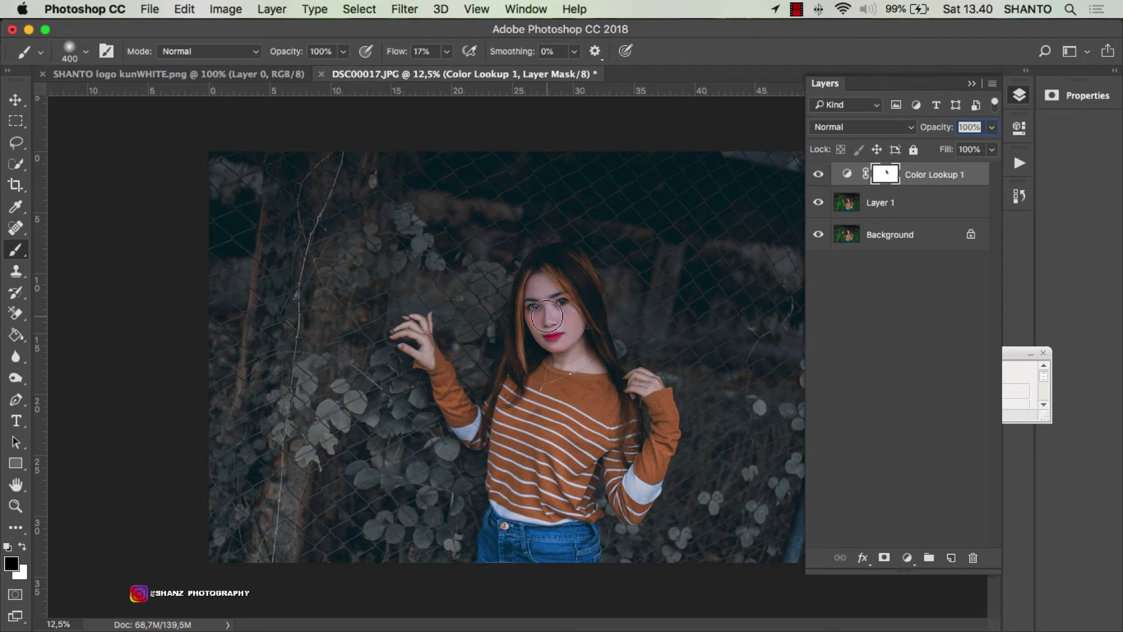
mouse_move(547, 316)
left_mouse_down()
mouse_move(407, 333)
mouse_move(420, 331)
mouse_move(426, 357)
left_mouse_up()
Step: Mask the grade off both hands, her neck, chin and chest
mouse_move(623, 386)
left_mouse_down()
mouse_move(644, 383)
mouse_move(614, 393)
left_mouse_up()
mouse_move(559, 351)
left_mouse_down()
mouse_move(585, 353)
mouse_move(567, 354)
mouse_move(582, 374)
mouse_move(562, 351)
mouse_move(541, 282)
mouse_move(577, 365)
left_mouse_up()
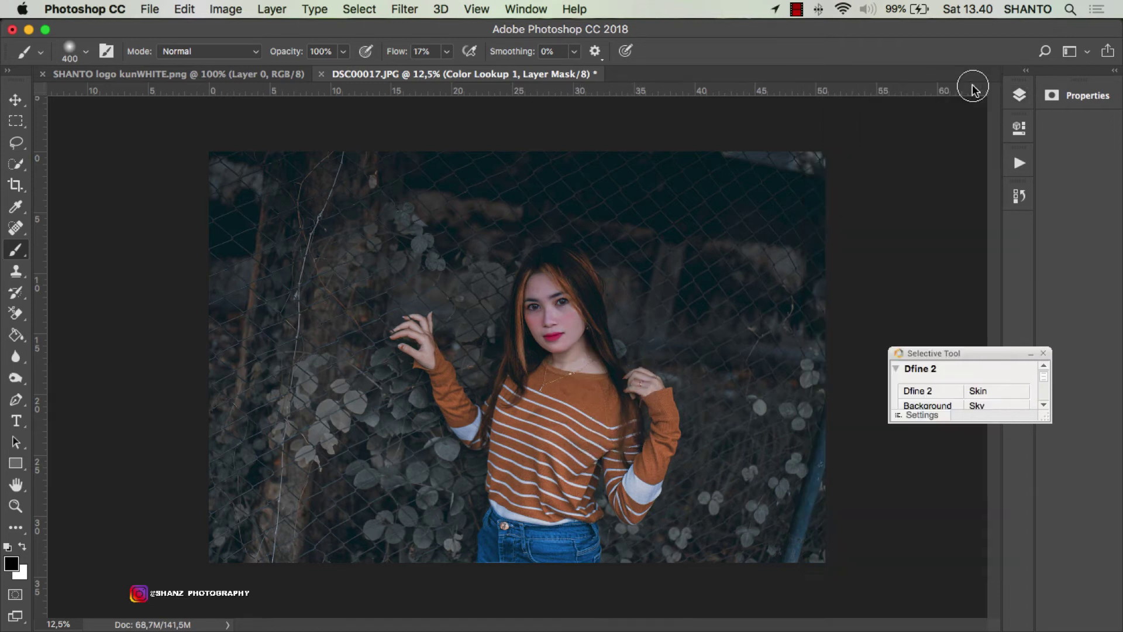
left_click(971, 84)
left_click(1018, 97)
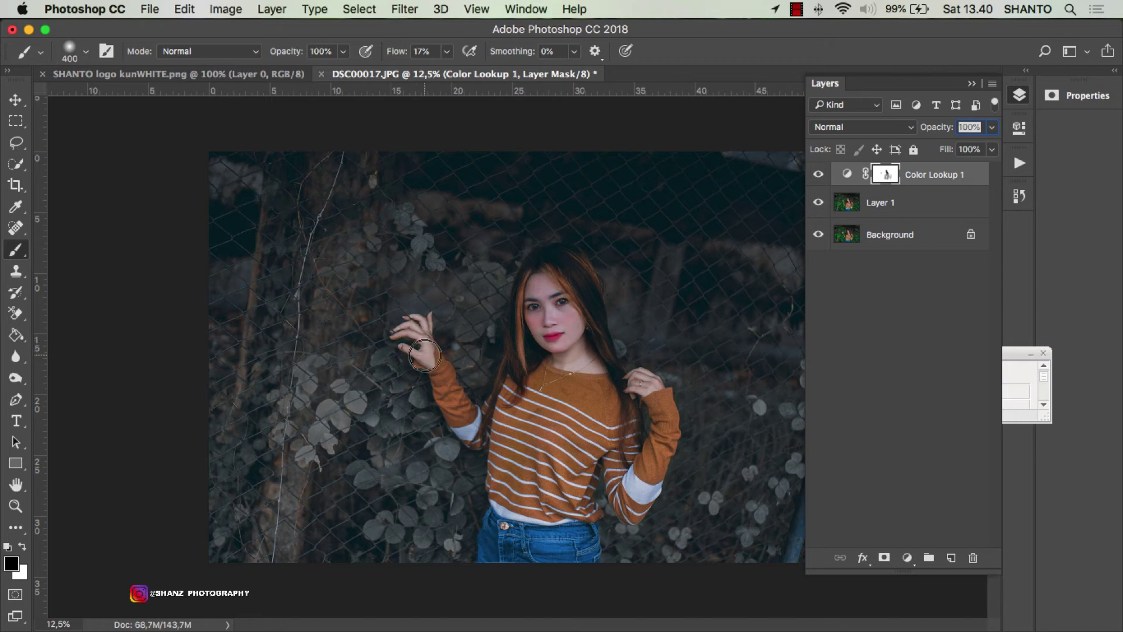
left_click_drag(510, 440, 575, 388)
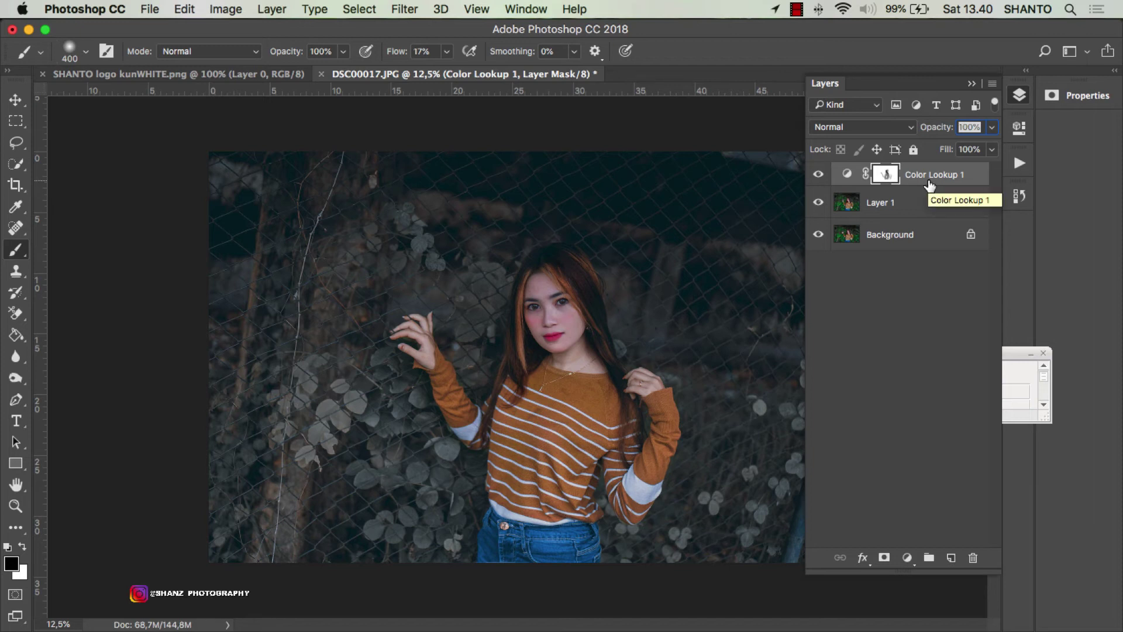
Step: Merge Color Lookup 1 down into Layer 1 and launch Nik Collection's Color Efex Pro 4
key("ctrl+shift+alt+e")
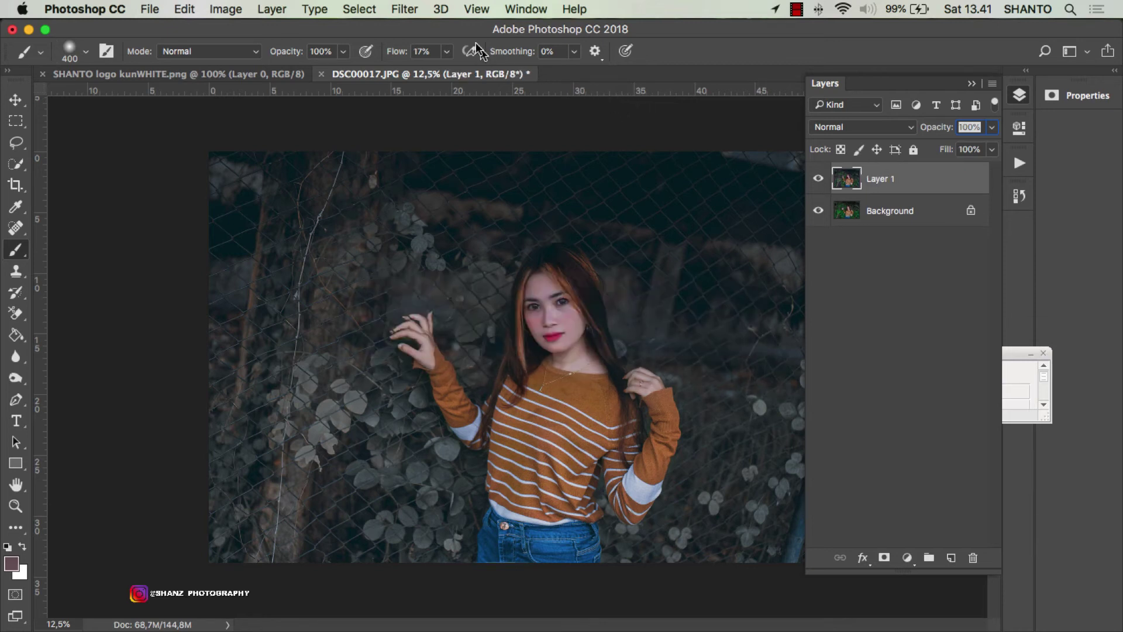
left_click(409, 11)
mouse_move(437, 392)
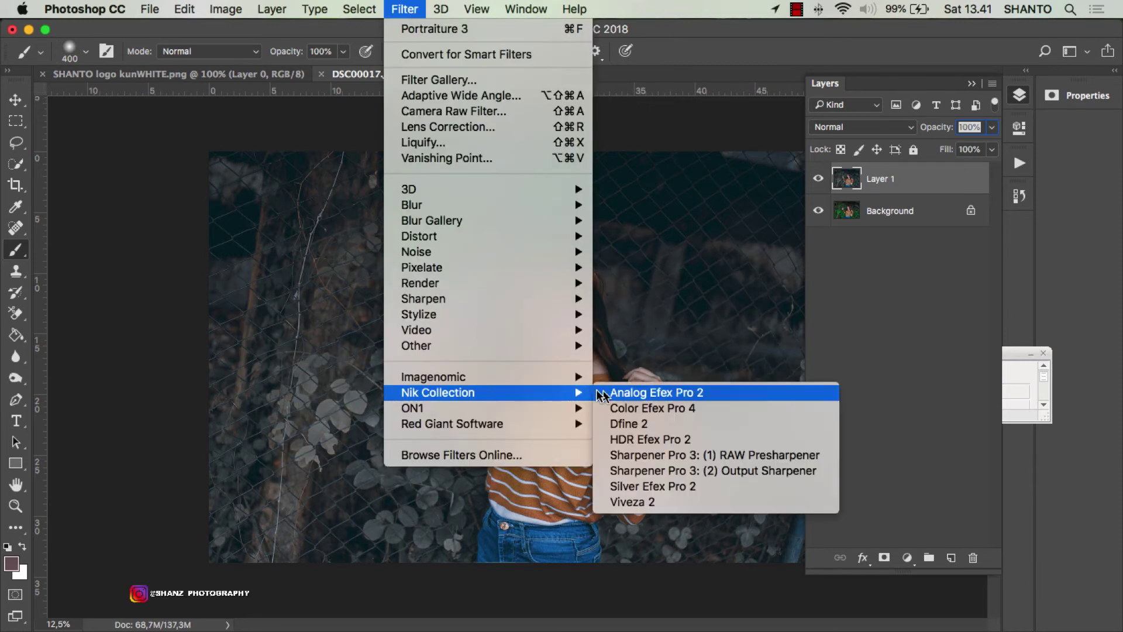
left_click(644, 408)
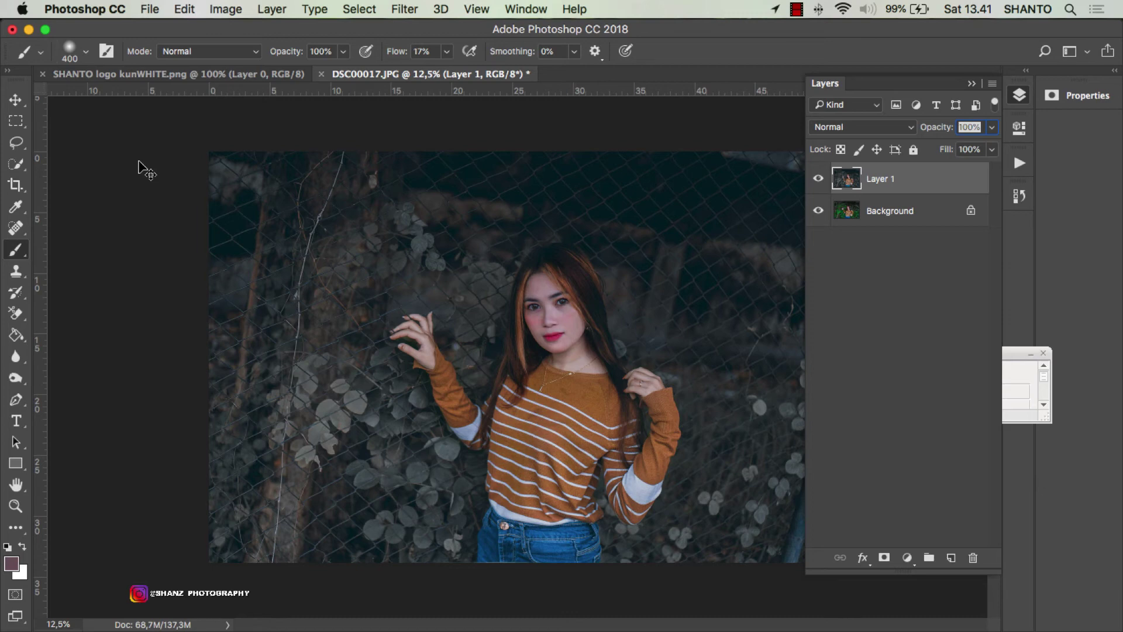
key("ctrl+f")
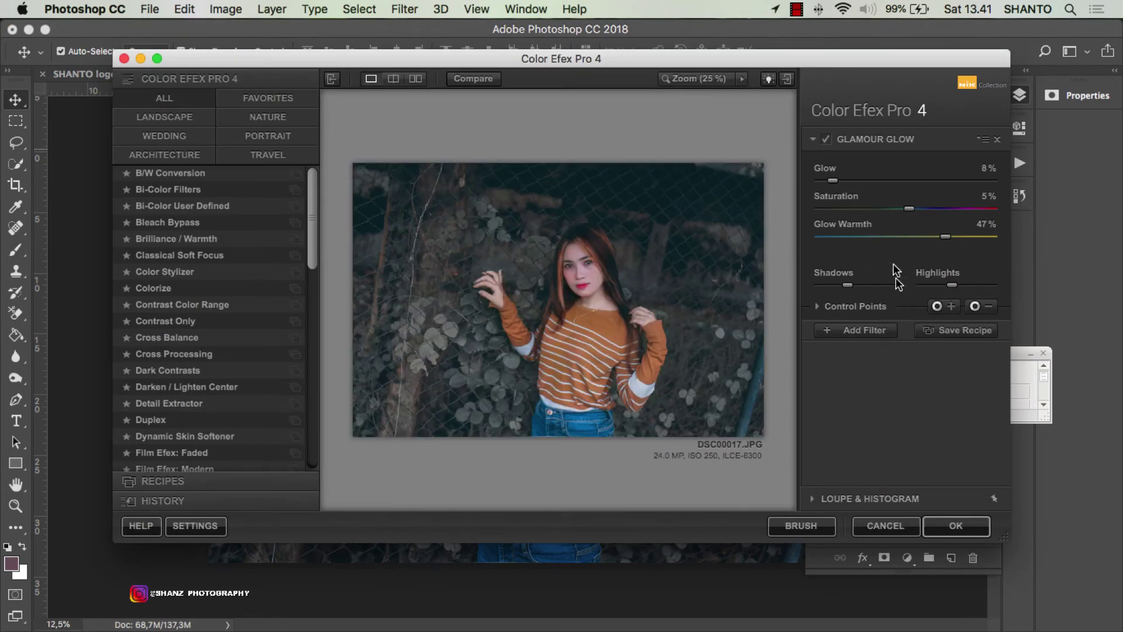
Step: Lower Glamour Glow warmth to 24% and add Brilliance / Warmth at -10% warmth
left_click(926, 236)
left_click(858, 329)
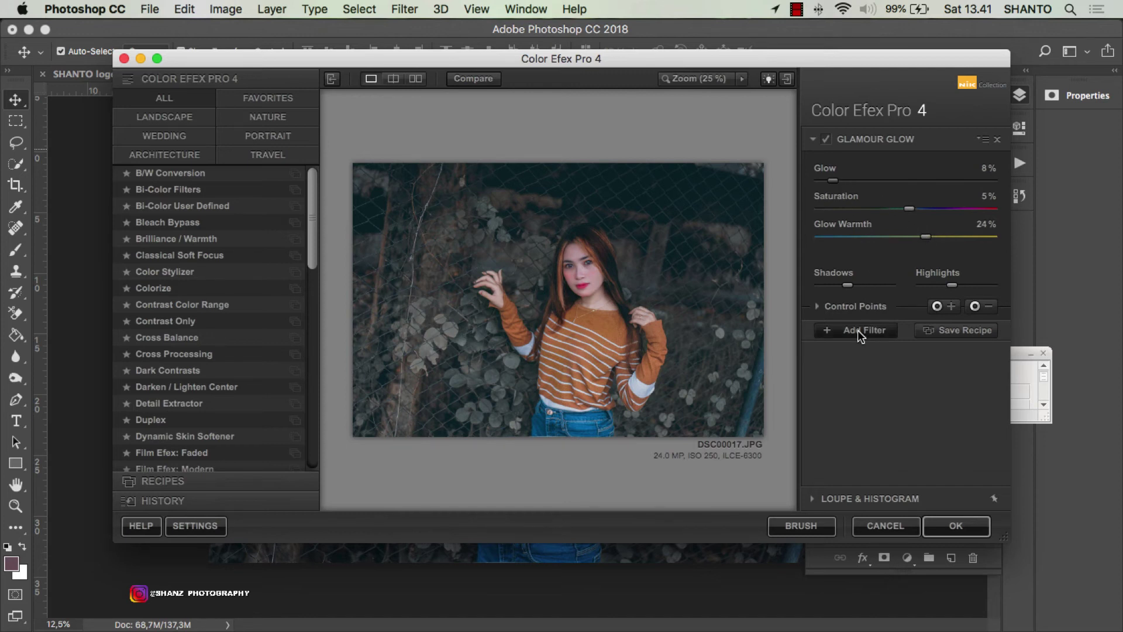
left_click(230, 240)
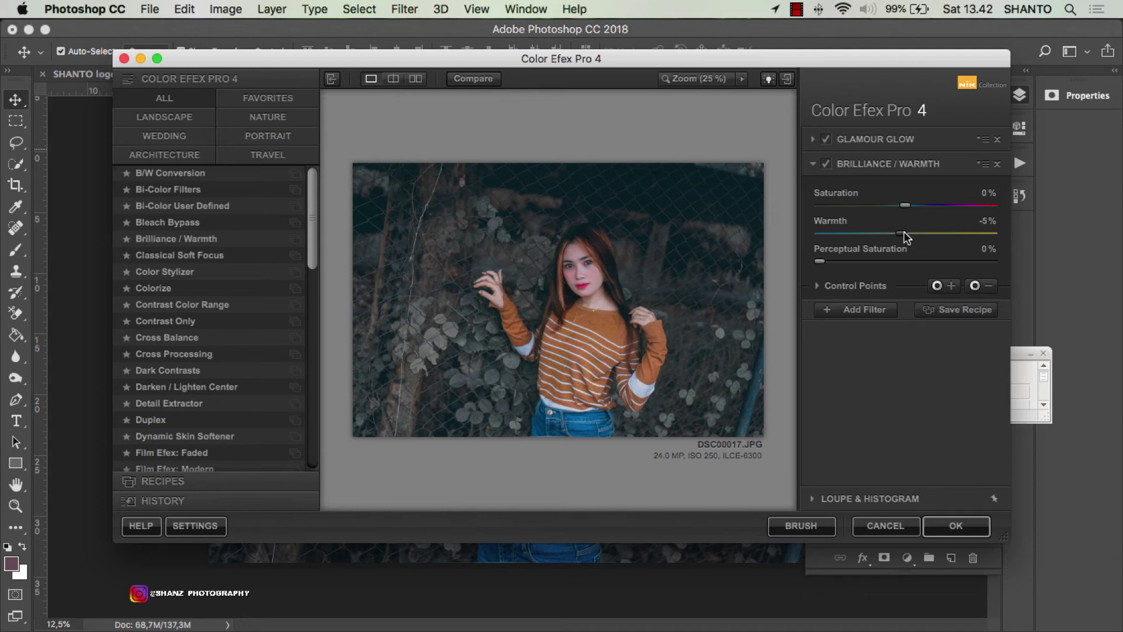
left_click_drag(902, 232, 900, 230)
Step: Add a third filter, trying Darken / Lighten Center before settling on Classical Soft Focus
left_click(848, 311)
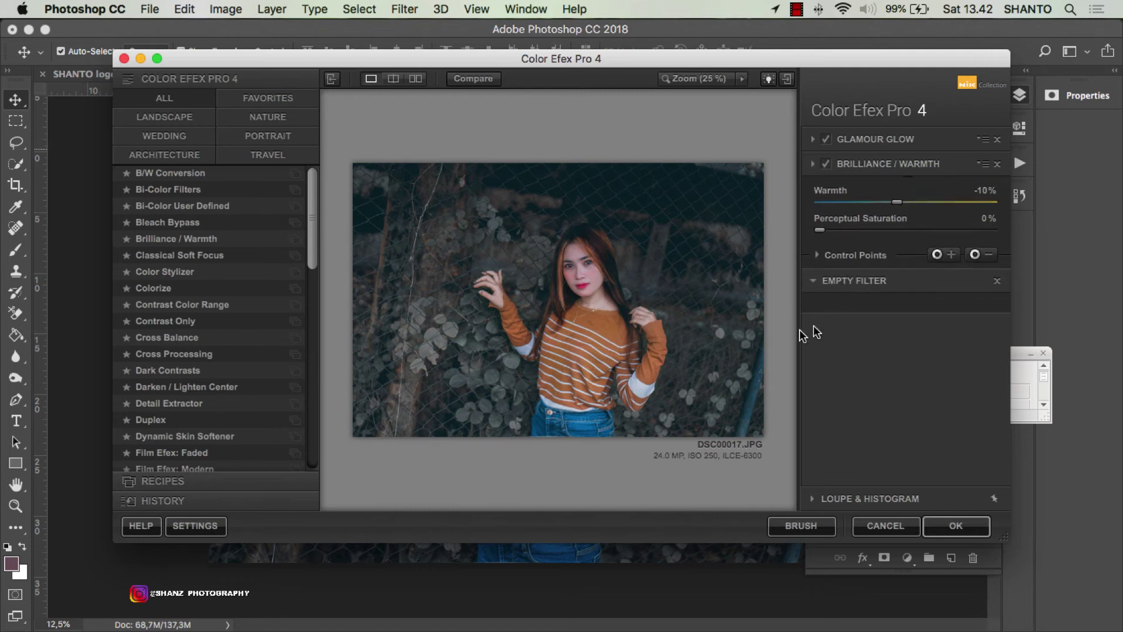
left_click(240, 385)
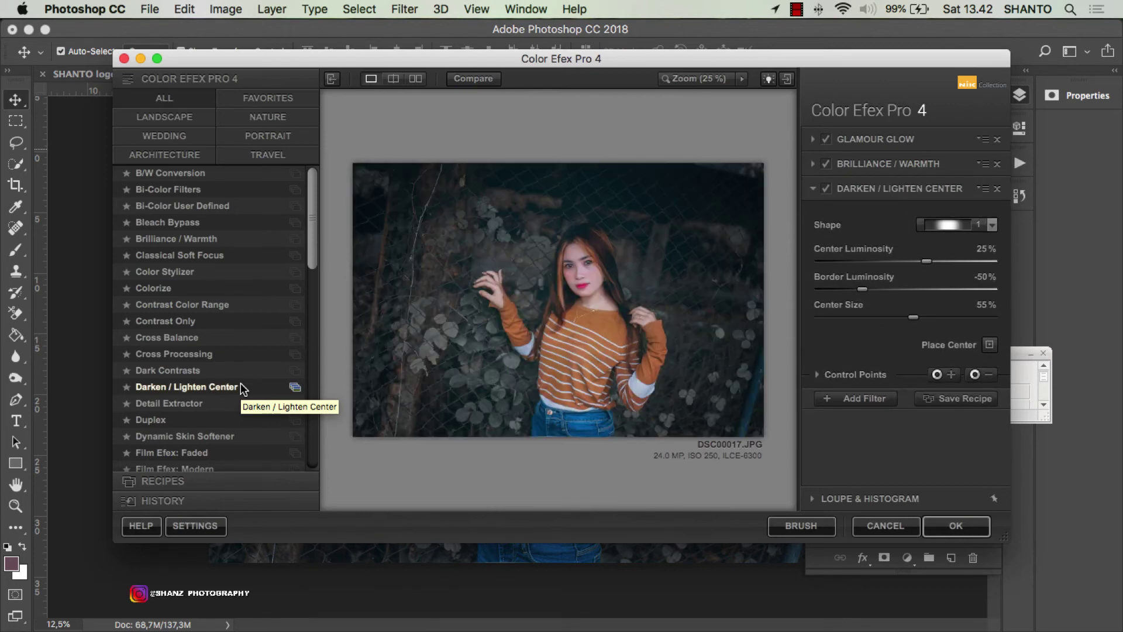
left_click(205, 254)
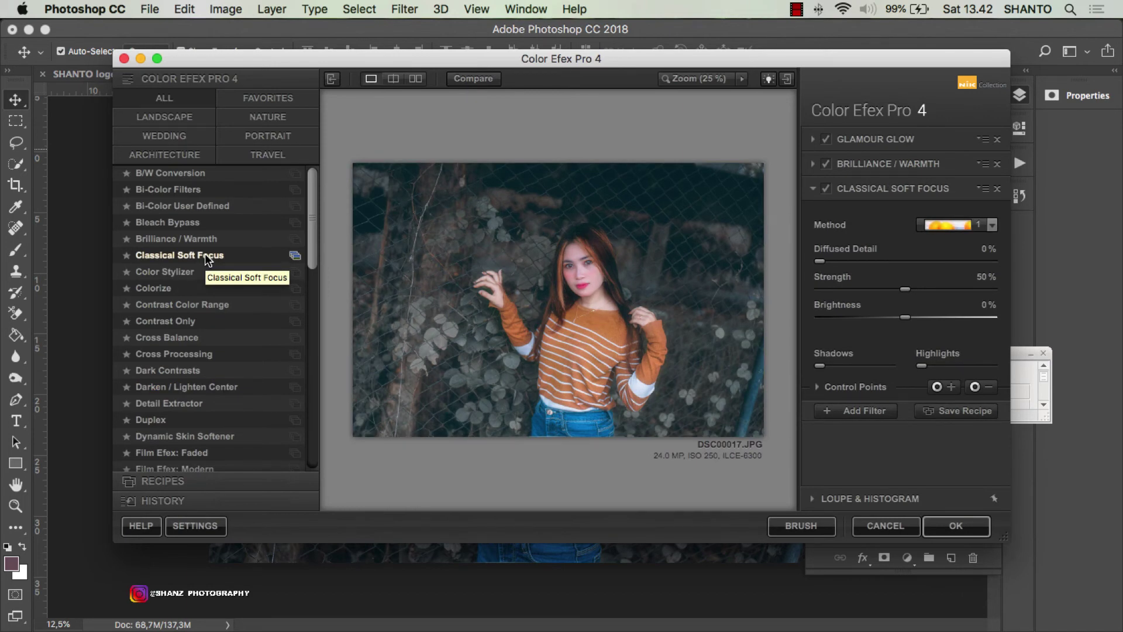
Step: Make the third filter Cross Processing method L03 at 50% strength and apply the stack
left_click(197, 339)
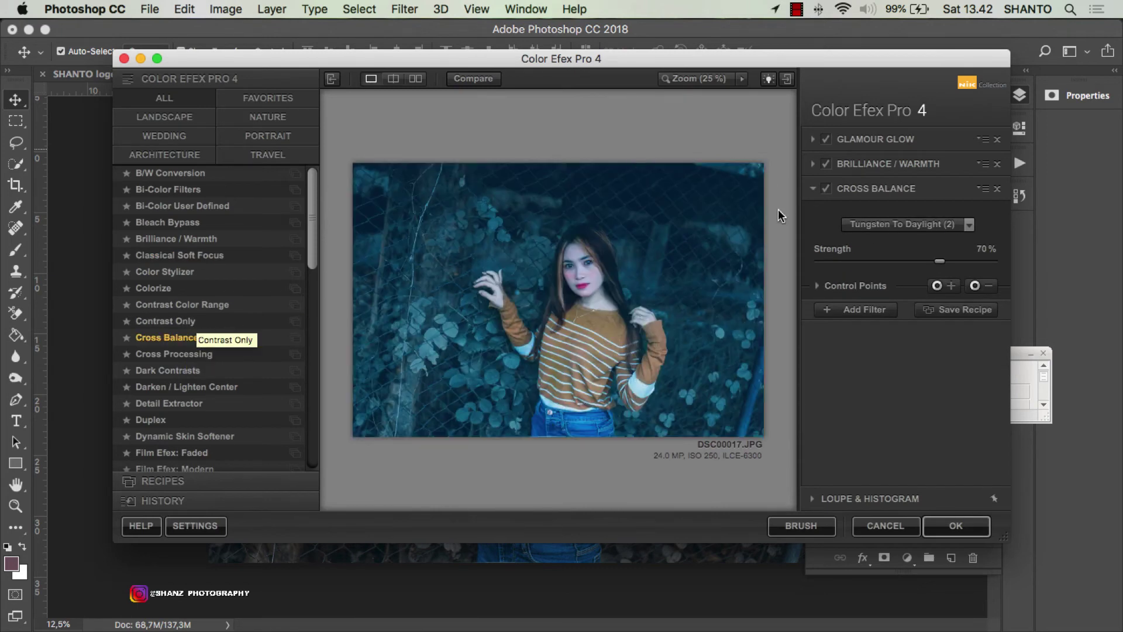
left_click(866, 220)
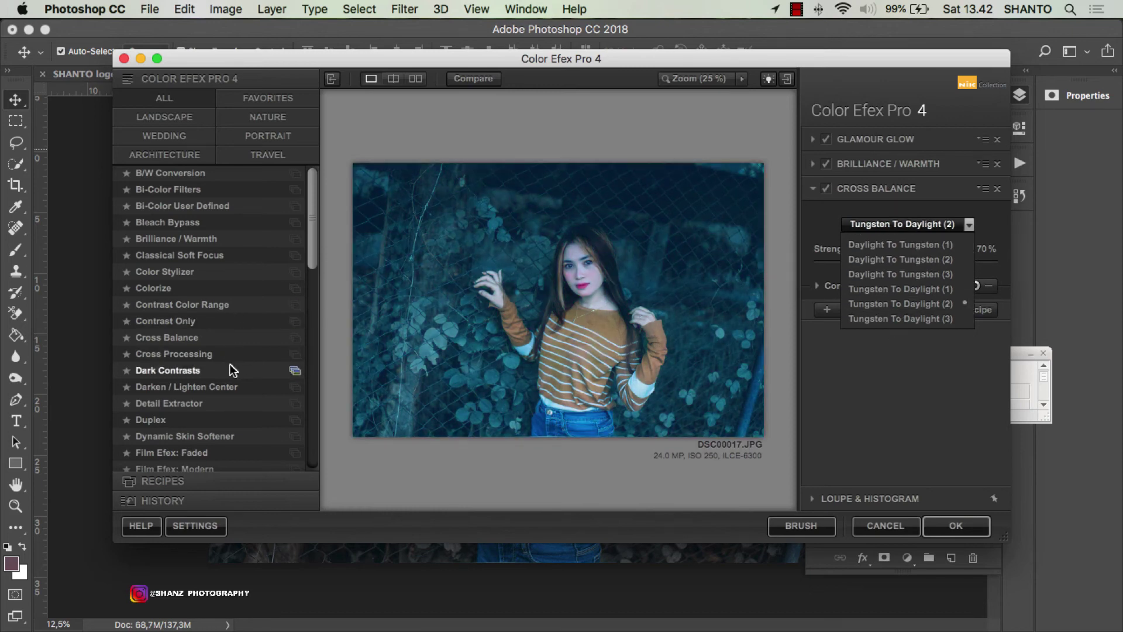
left_click(224, 355)
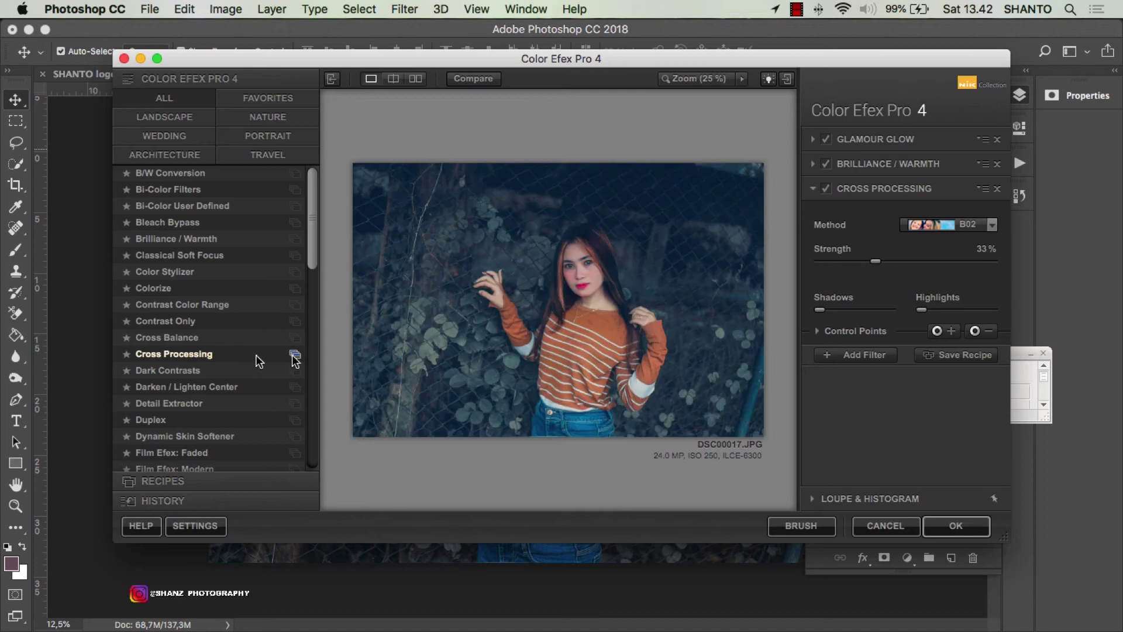
left_click(991, 226)
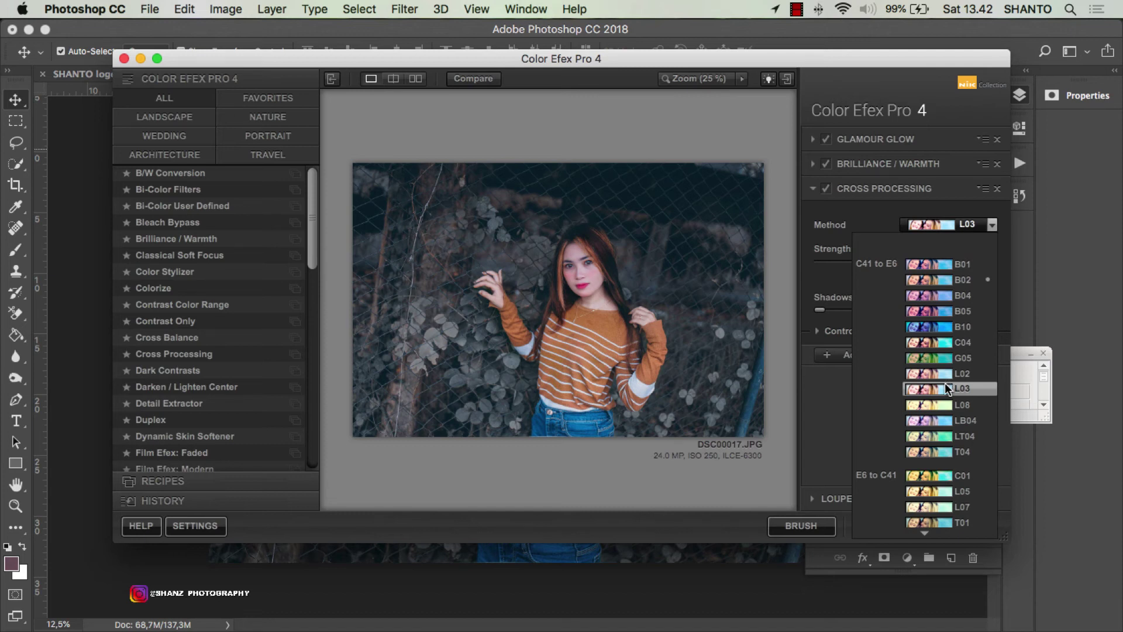
left_click(948, 389)
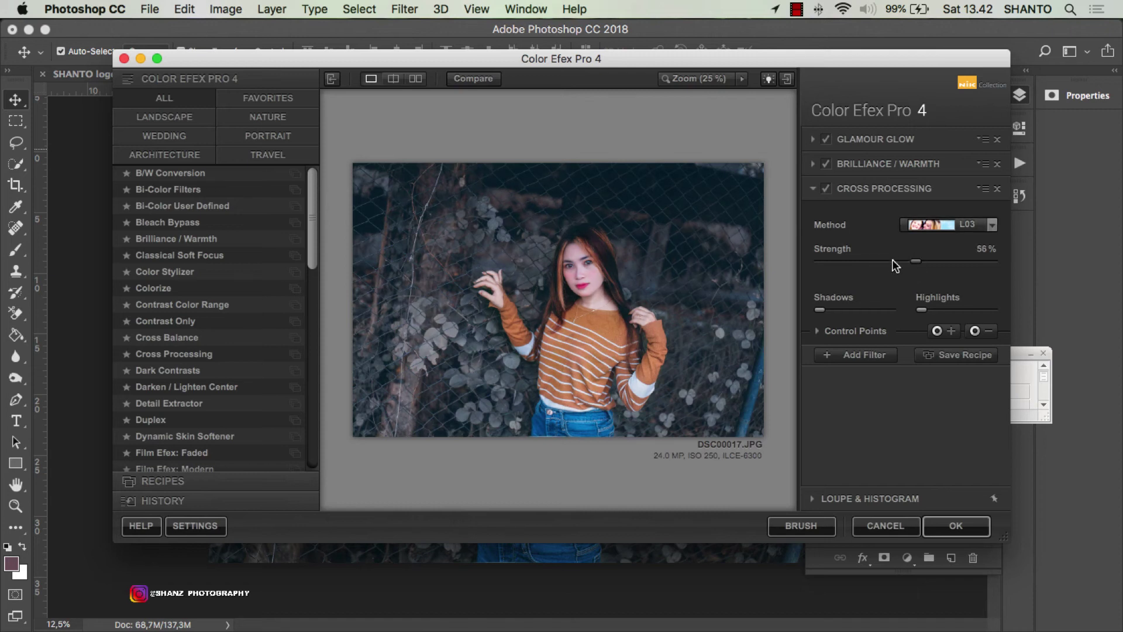
left_click_drag(876, 261, 905, 262)
left_click(953, 529)
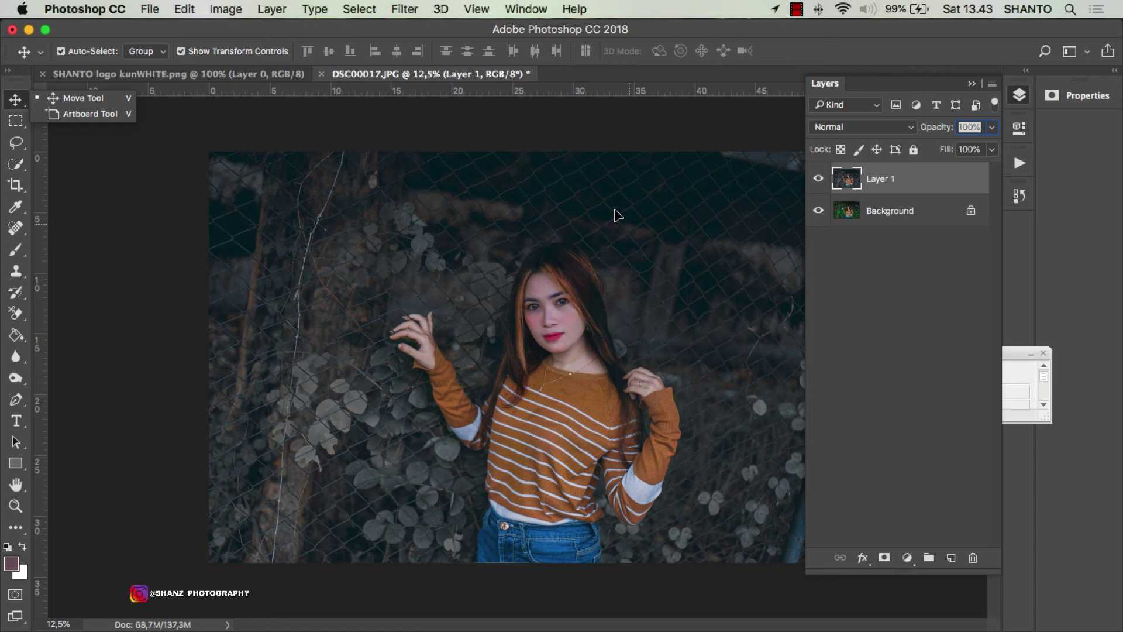
Step: Switch to moving layers and launch the Camera Raw Filter on the Color Efex–processed portrait
key("ctrl+t")
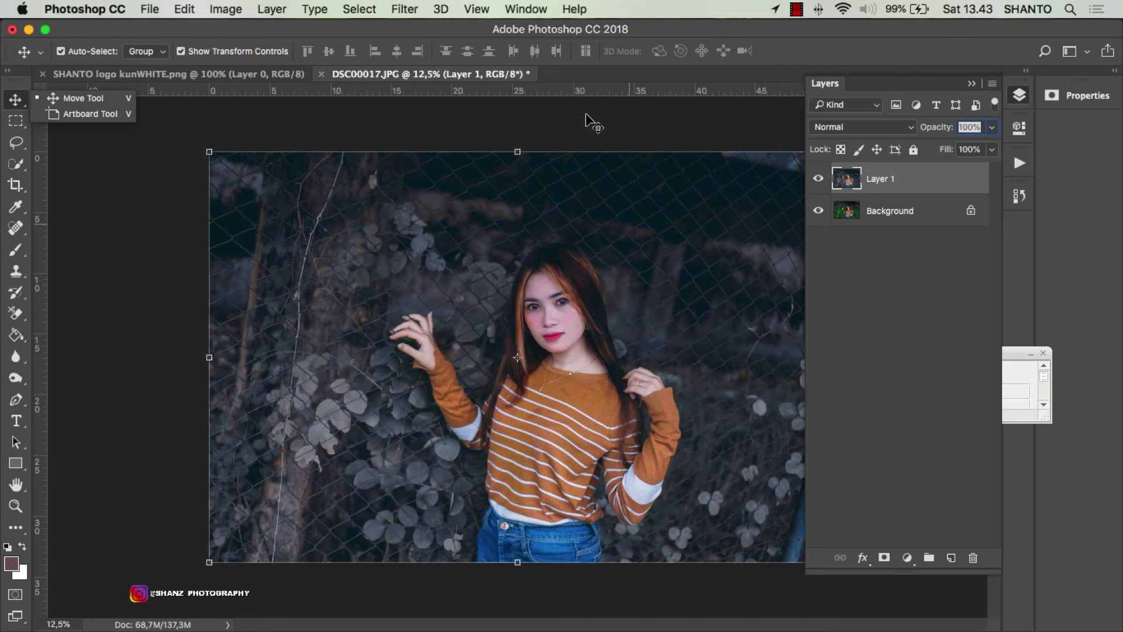
left_click(405, 8)
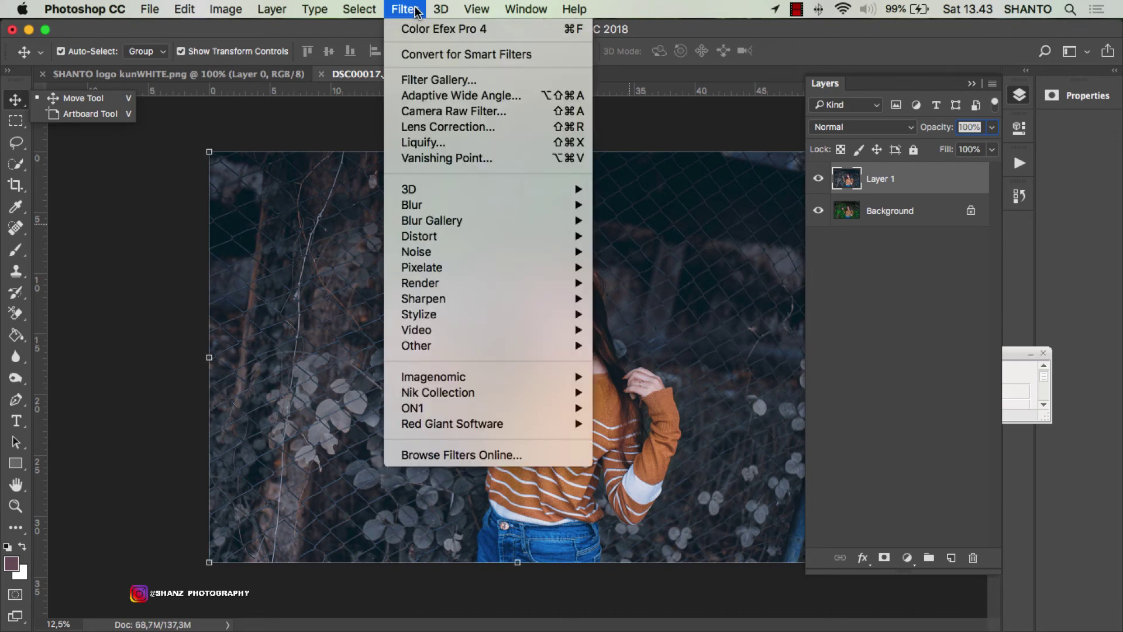
left_click(445, 112)
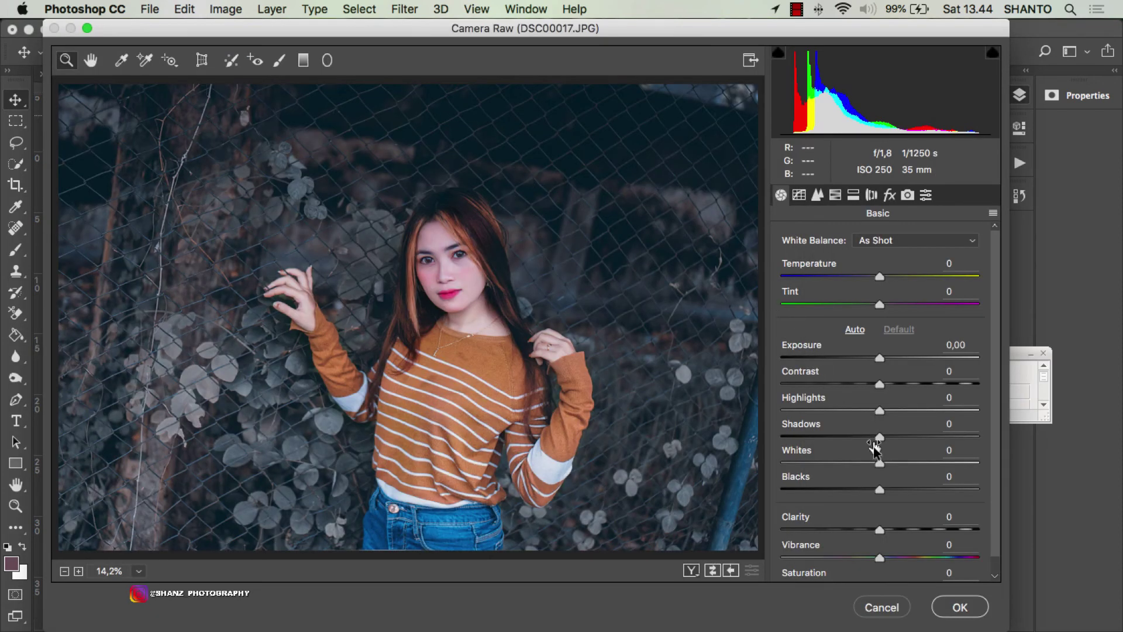
Step: In Camera Raw, set Highlights to -20, Whites to -57 and Contrast to -8
left_click_drag(853, 410, 829, 411)
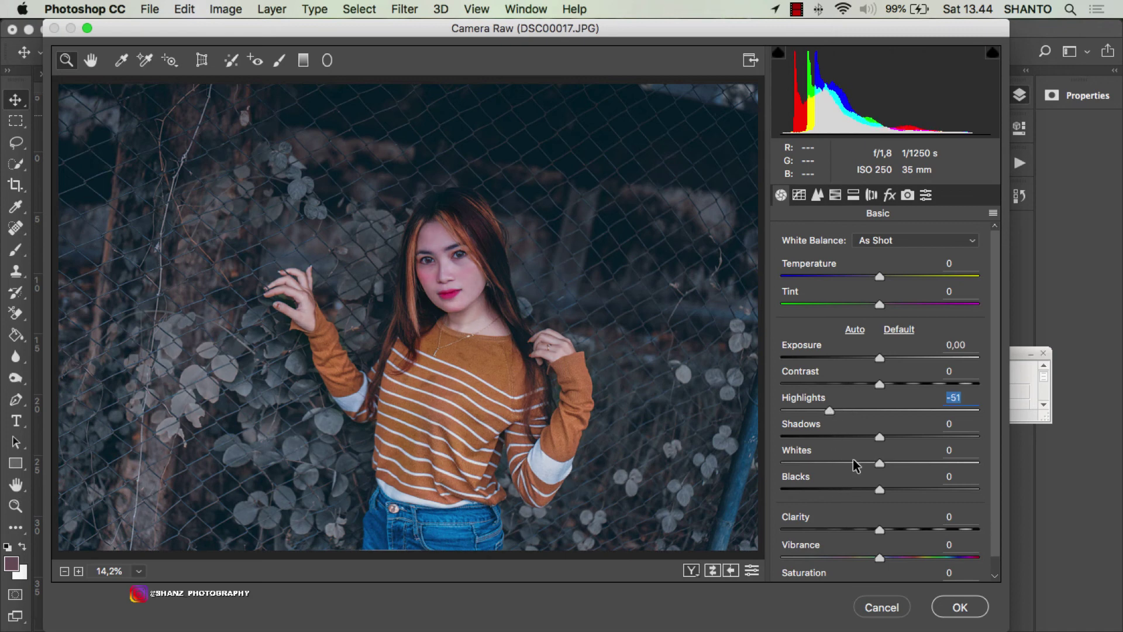
left_click_drag(854, 462, 833, 463)
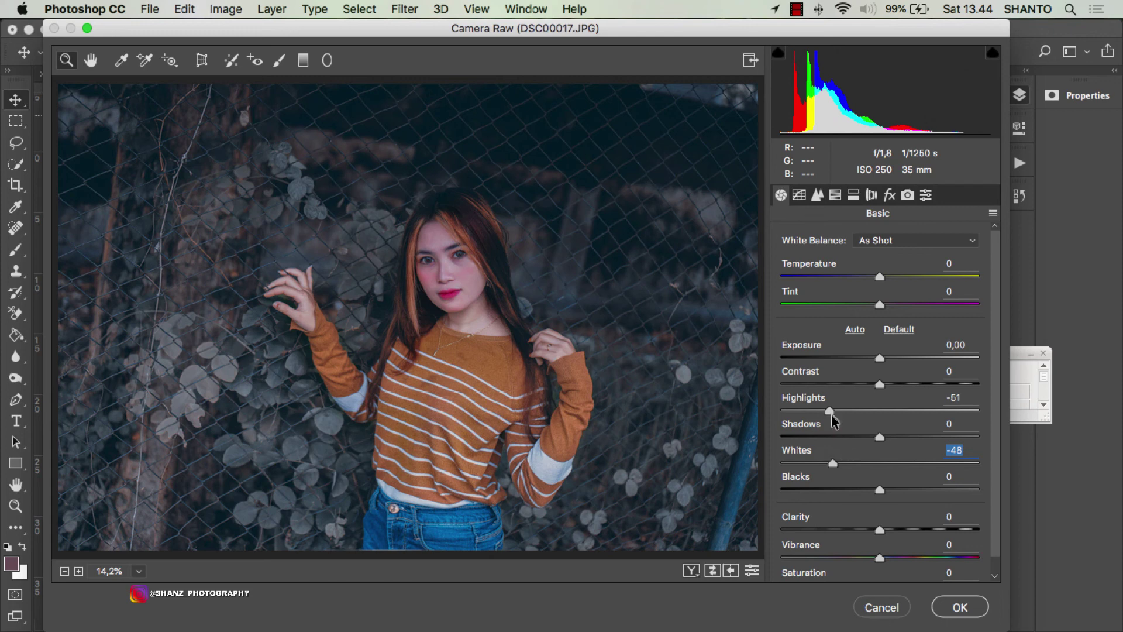
left_click_drag(832, 415, 828, 415)
left_click_drag(831, 464, 824, 463)
left_click_drag(875, 383, 871, 384)
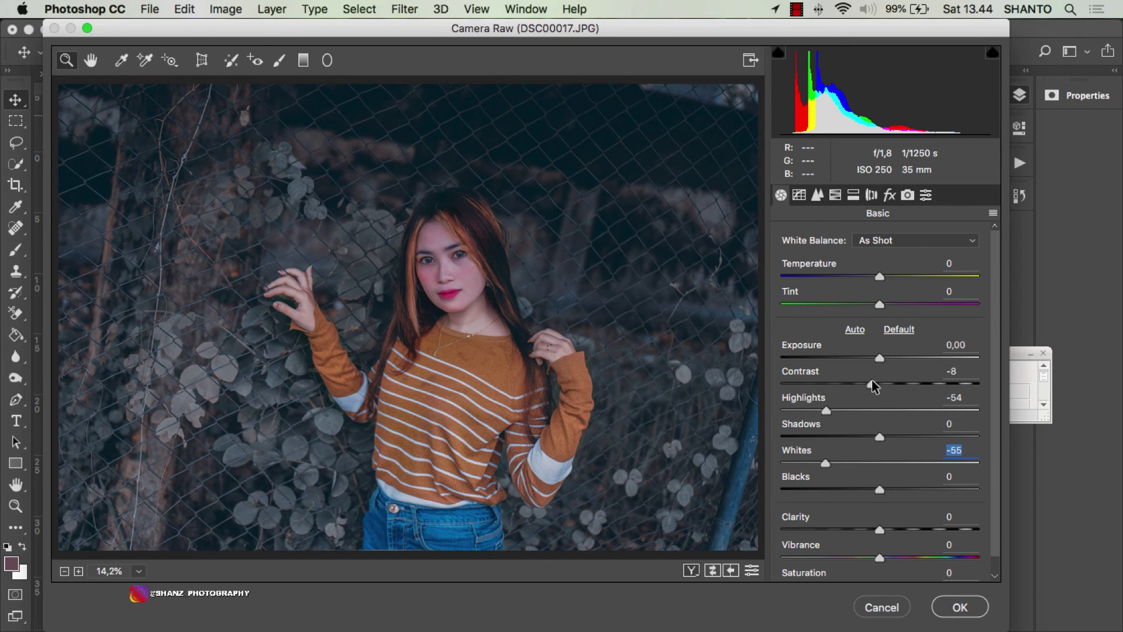
left_click(872, 383)
left_click_drag(826, 409, 860, 409)
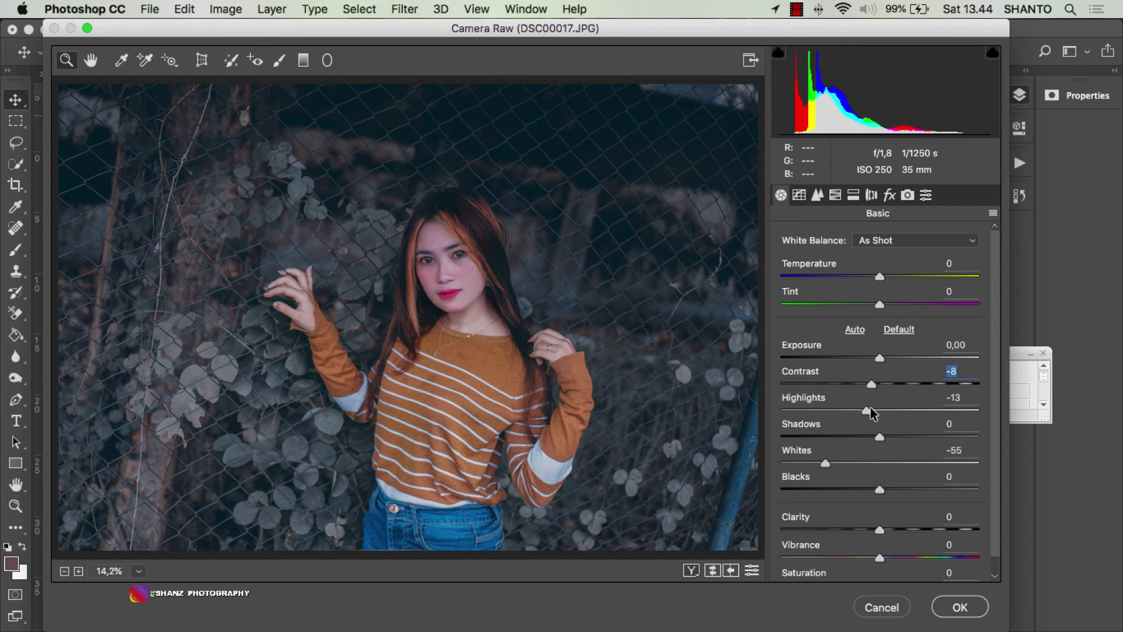
left_click(863, 410)
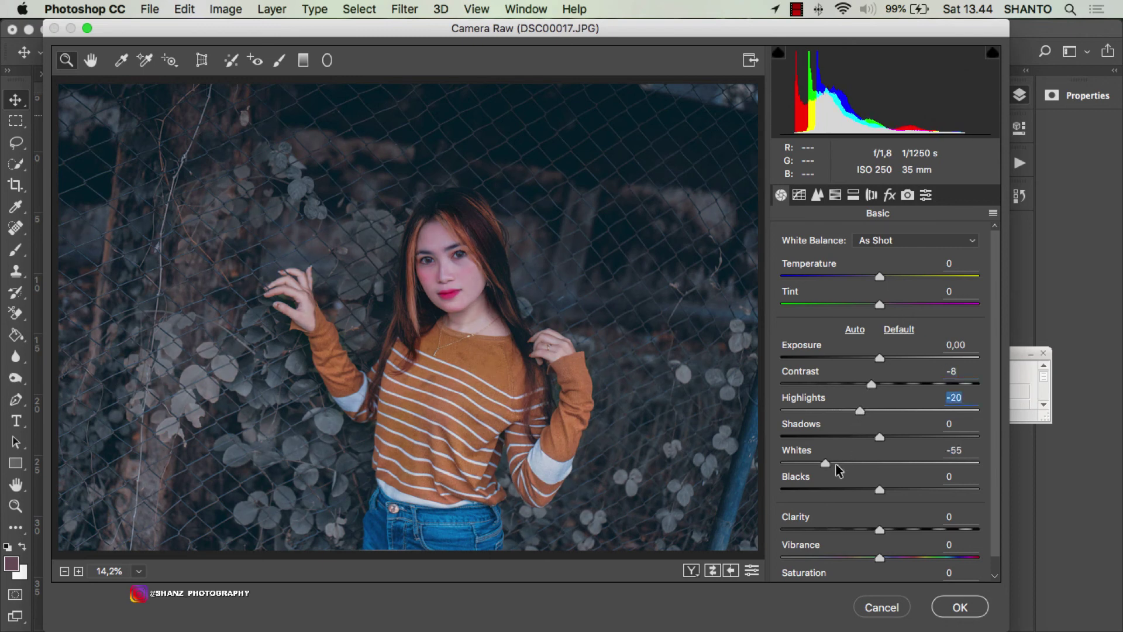
left_click(825, 463)
Step: Deepen the Blacks slightly and apply the Camera Raw adjustments to Layer 1
left_click_drag(878, 489, 885, 491)
left_click_drag(882, 485, 881, 486)
left_click(882, 491)
left_click(962, 609)
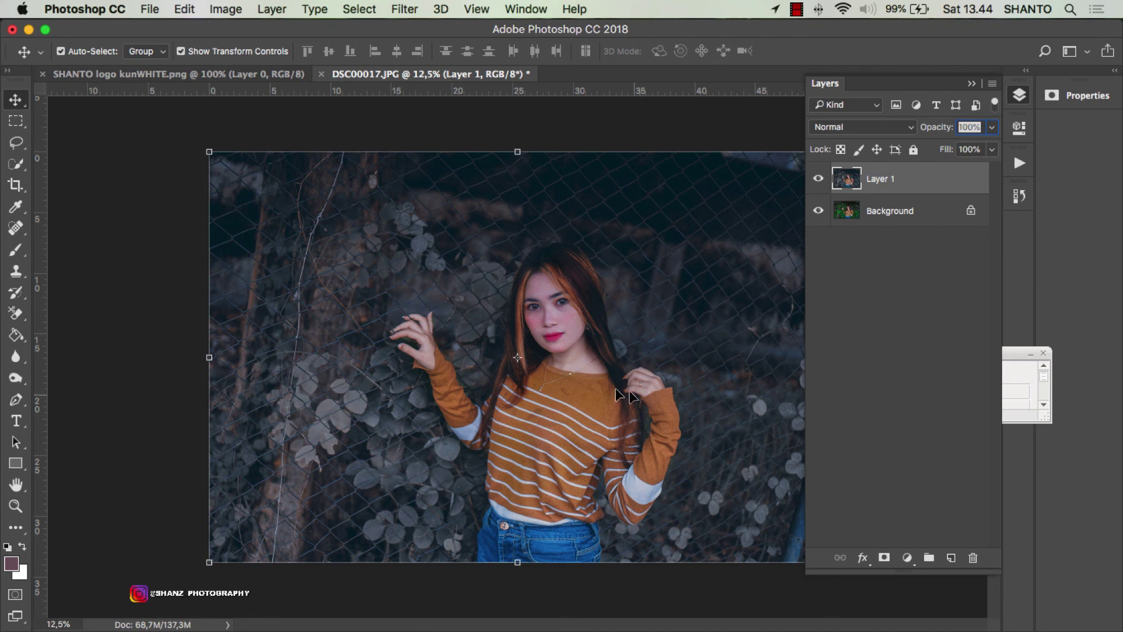
Step: Open the recent file SHANTO logo kunWHITE.png and float its document window
left_click(150, 10)
mouse_move(184, 91)
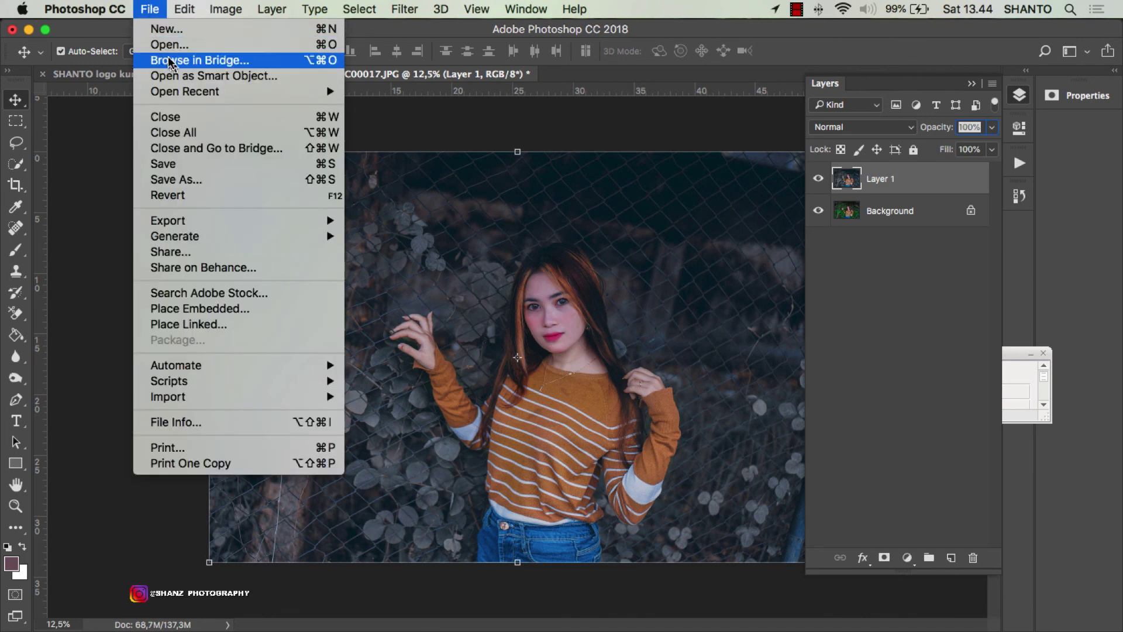
left_click(440, 123)
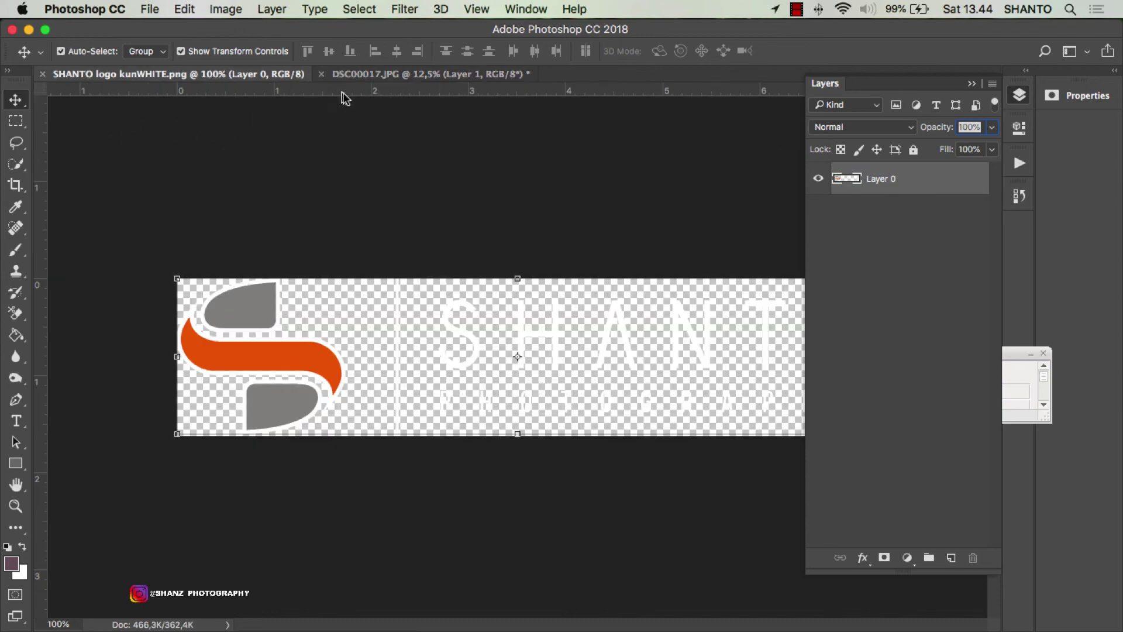
left_click_drag(221, 76, 389, 183)
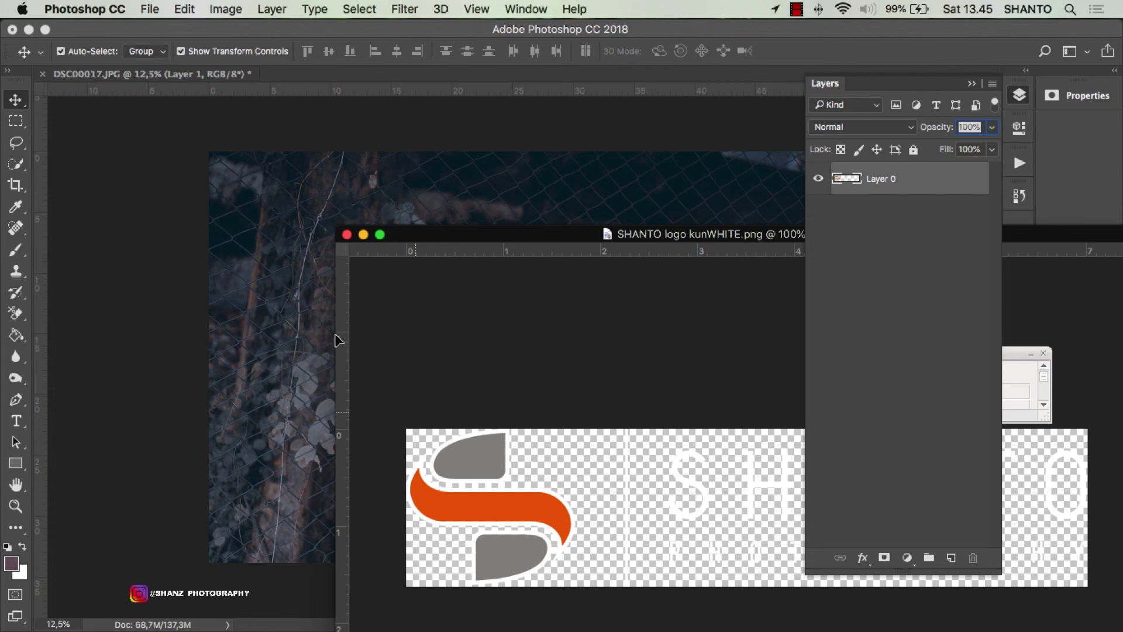
Step: Copy the logo layer into the portrait, accept the profile conversion, and place it right of her head
left_click_drag(458, 453, 326, 316)
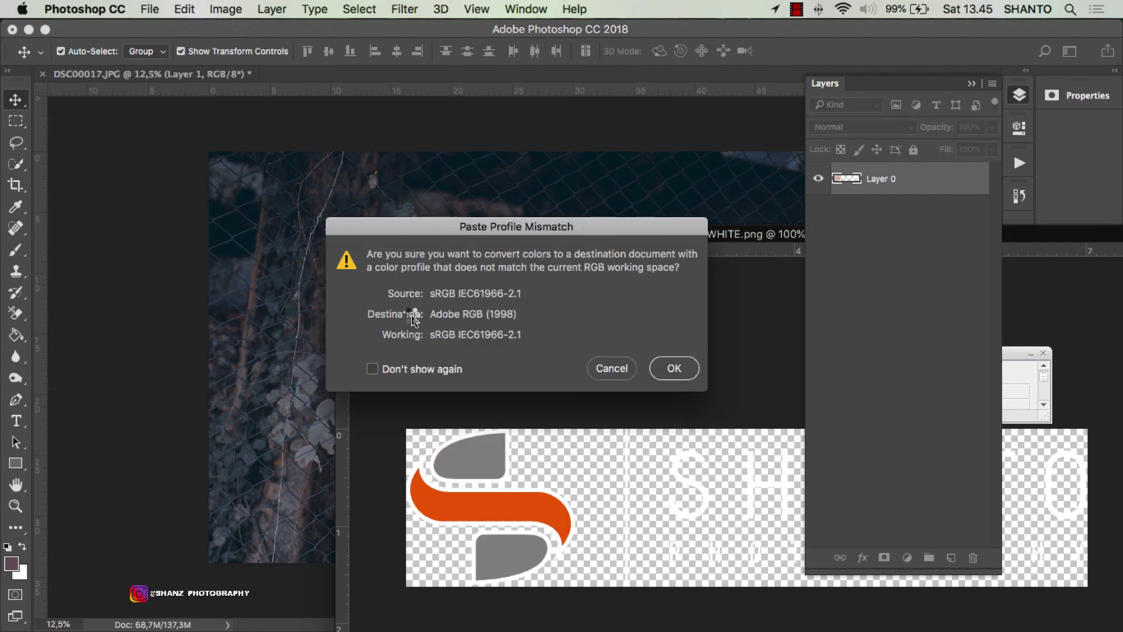
key("Return")
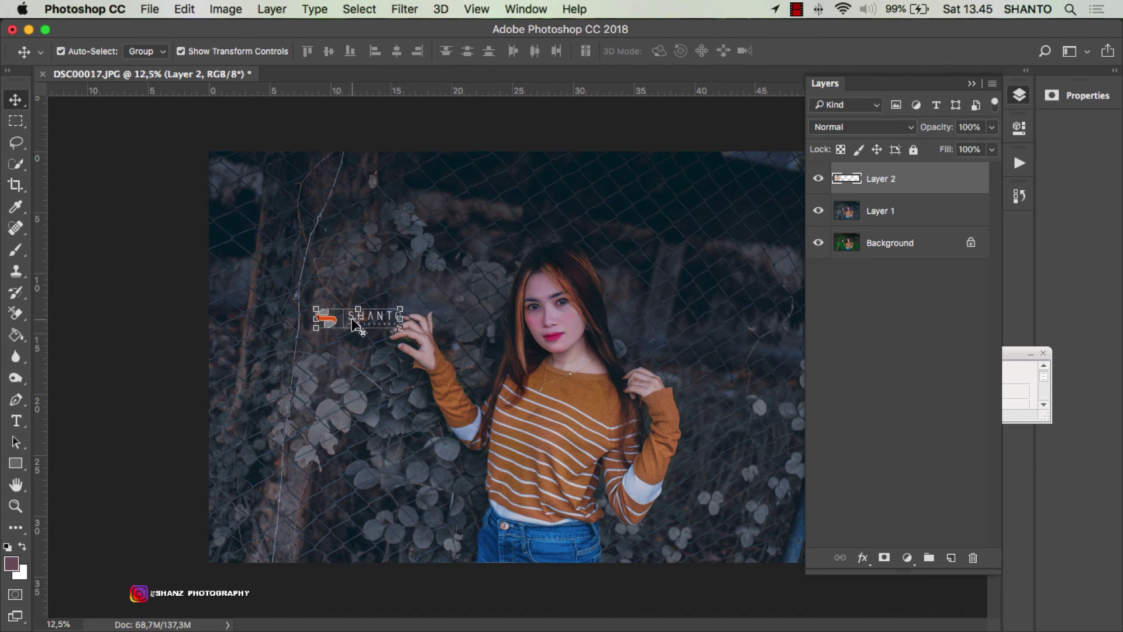
left_click_drag(330, 325, 325, 291)
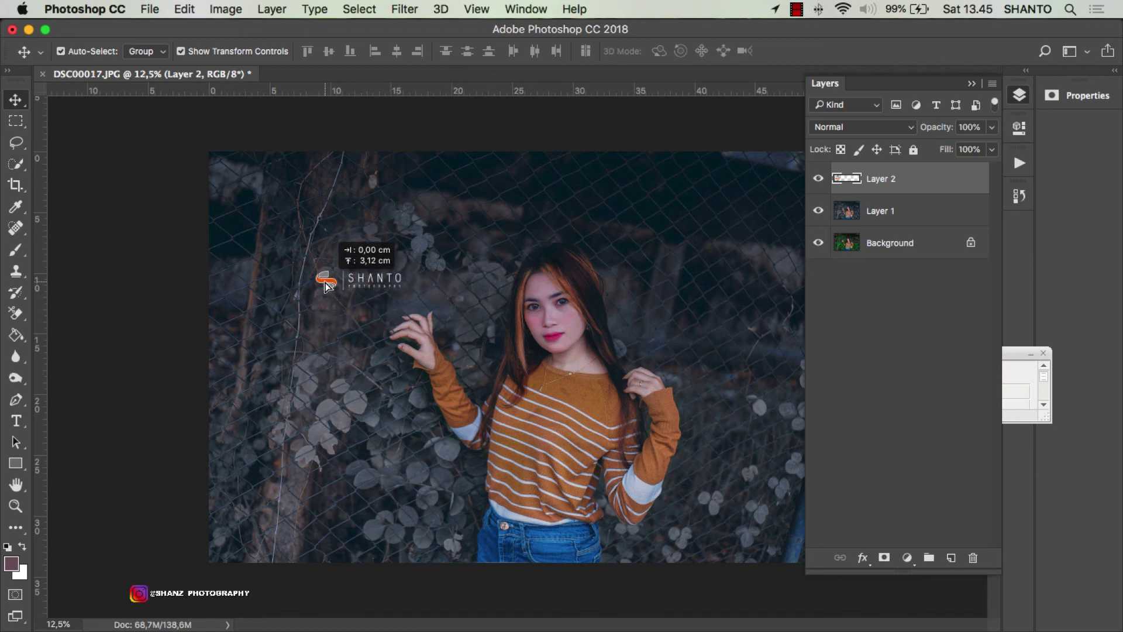
mouse_move(325, 292)
left_mouse_down()
mouse_move(621, 301)
mouse_move(682, 315)
left_mouse_up()
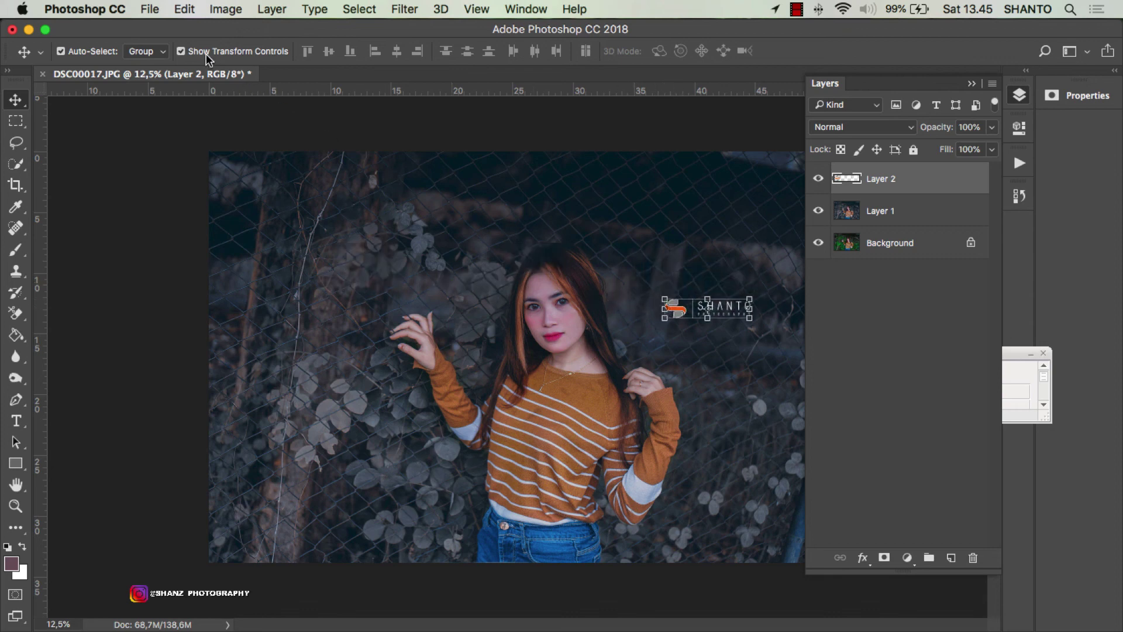
left_click(150, 9)
Step: Save the watermarked portrait to the Desktop as a JPEG at Quality 8 High
left_click(179, 178)
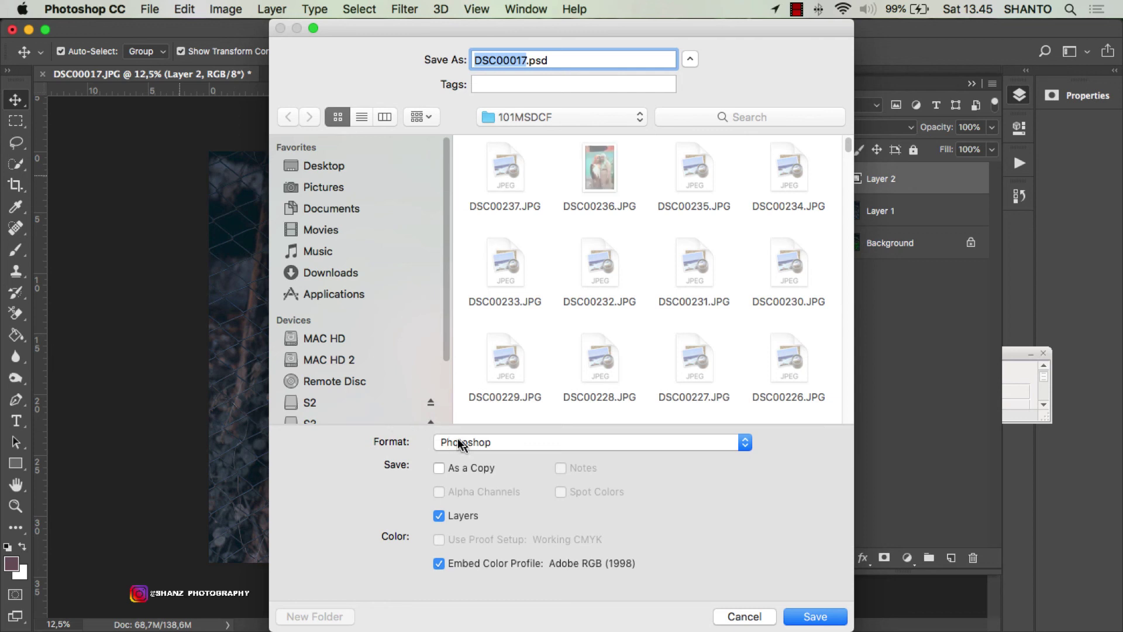
left_click(463, 446)
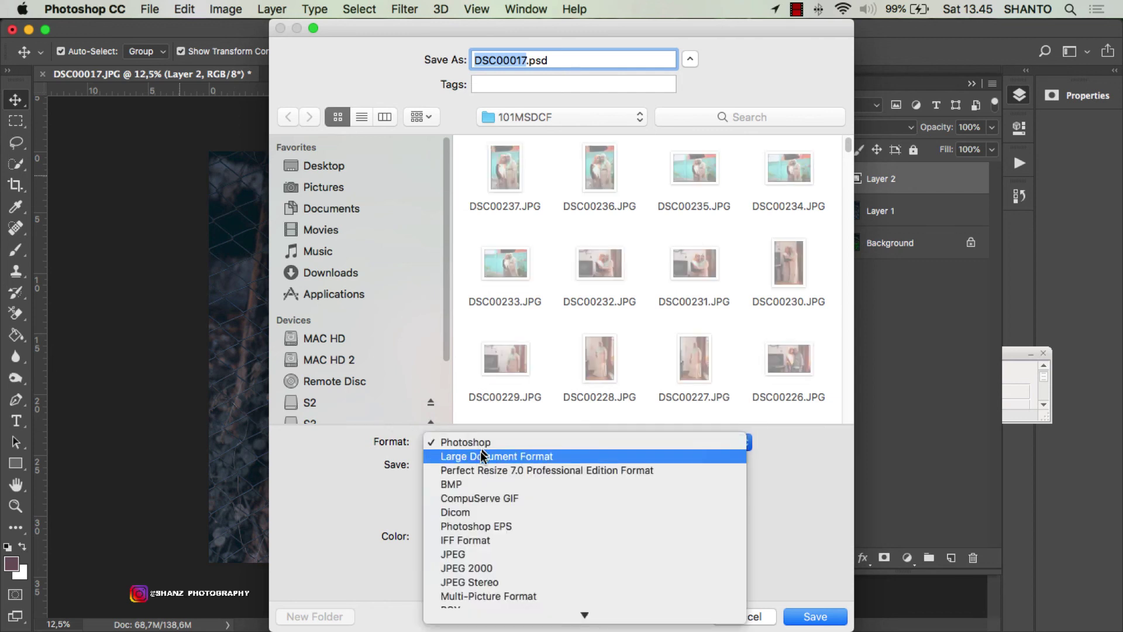
left_click(490, 554)
left_click(342, 167)
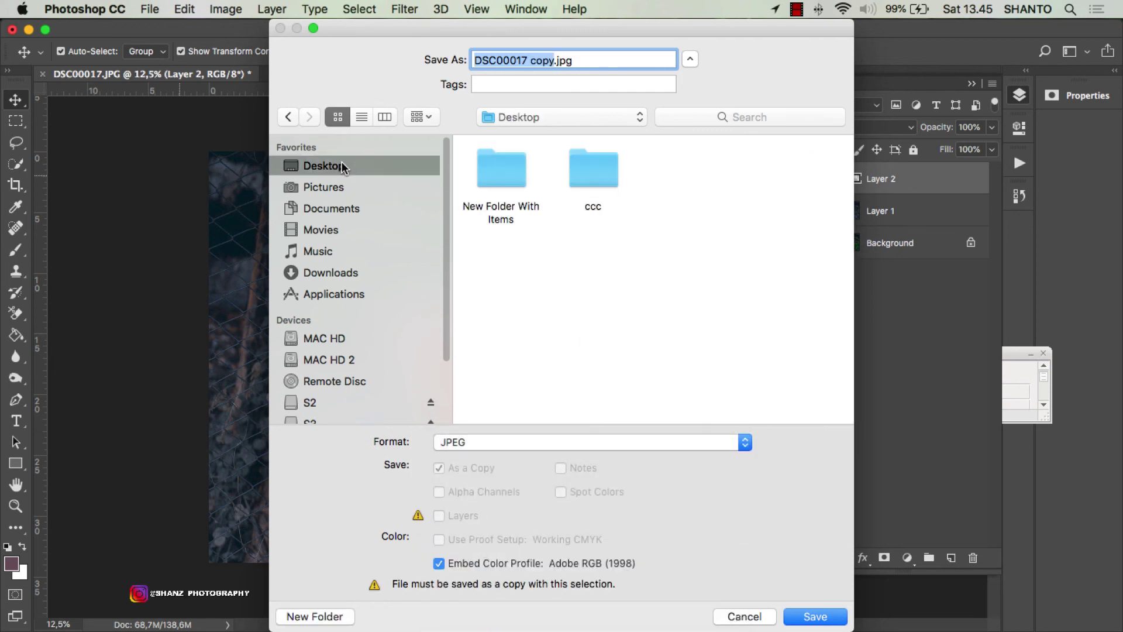
left_click(805, 613)
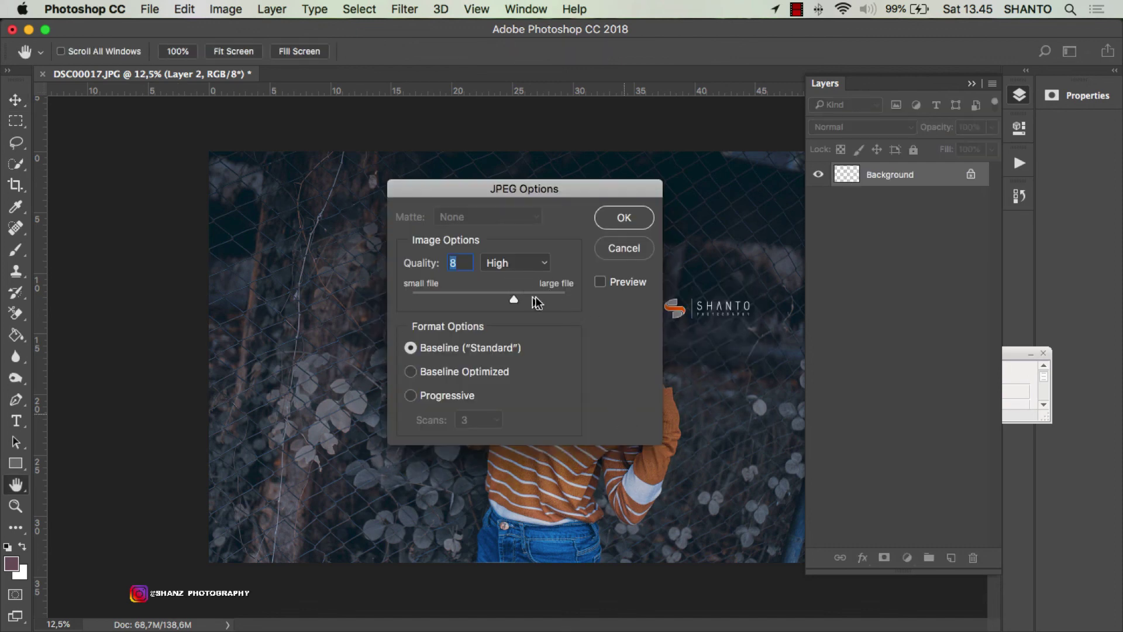
left_click(623, 218)
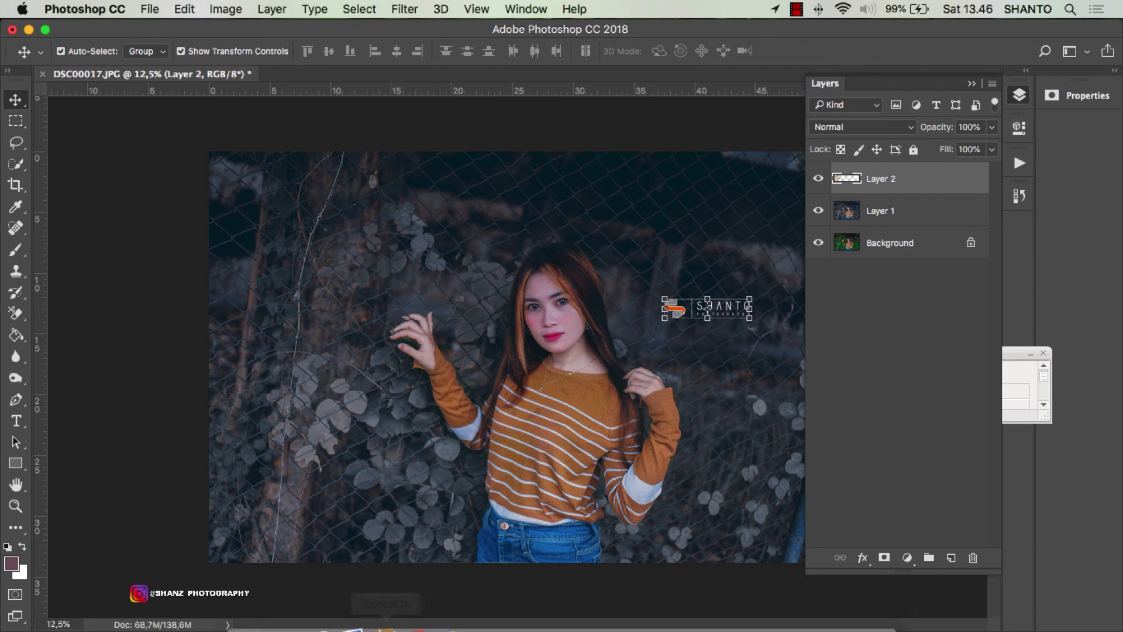
left_click(796, 10)
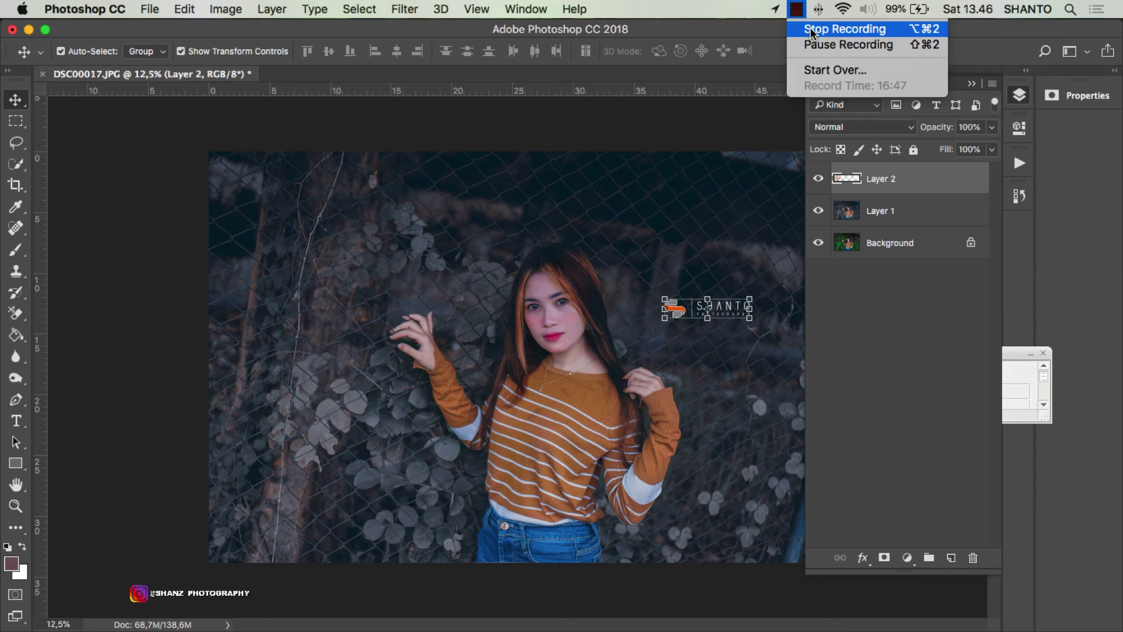
left_click(811, 31)
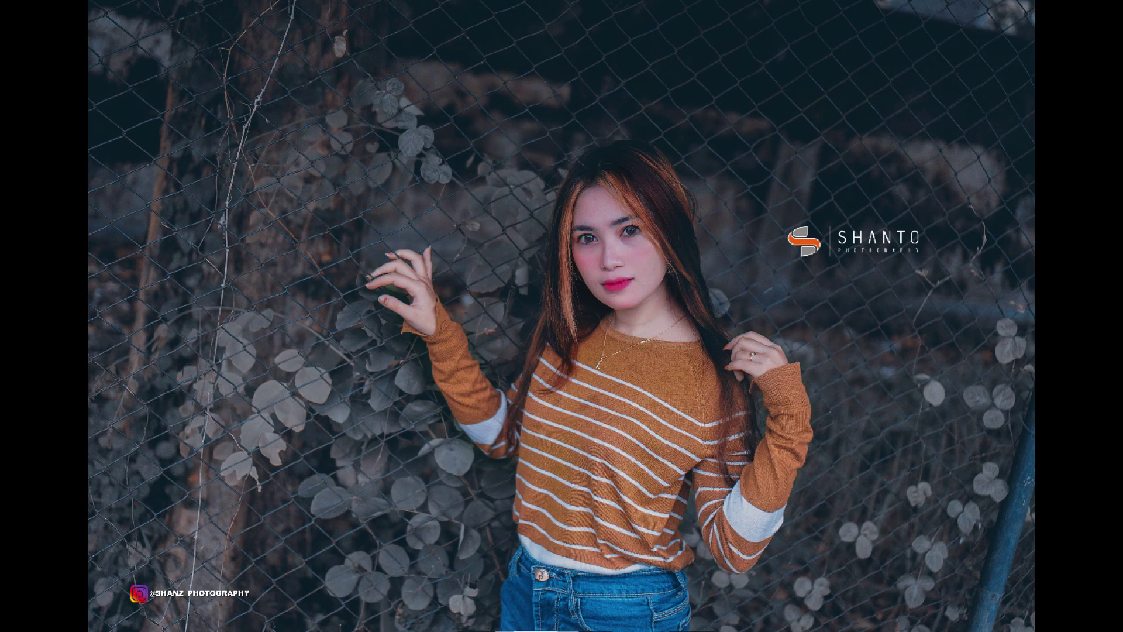